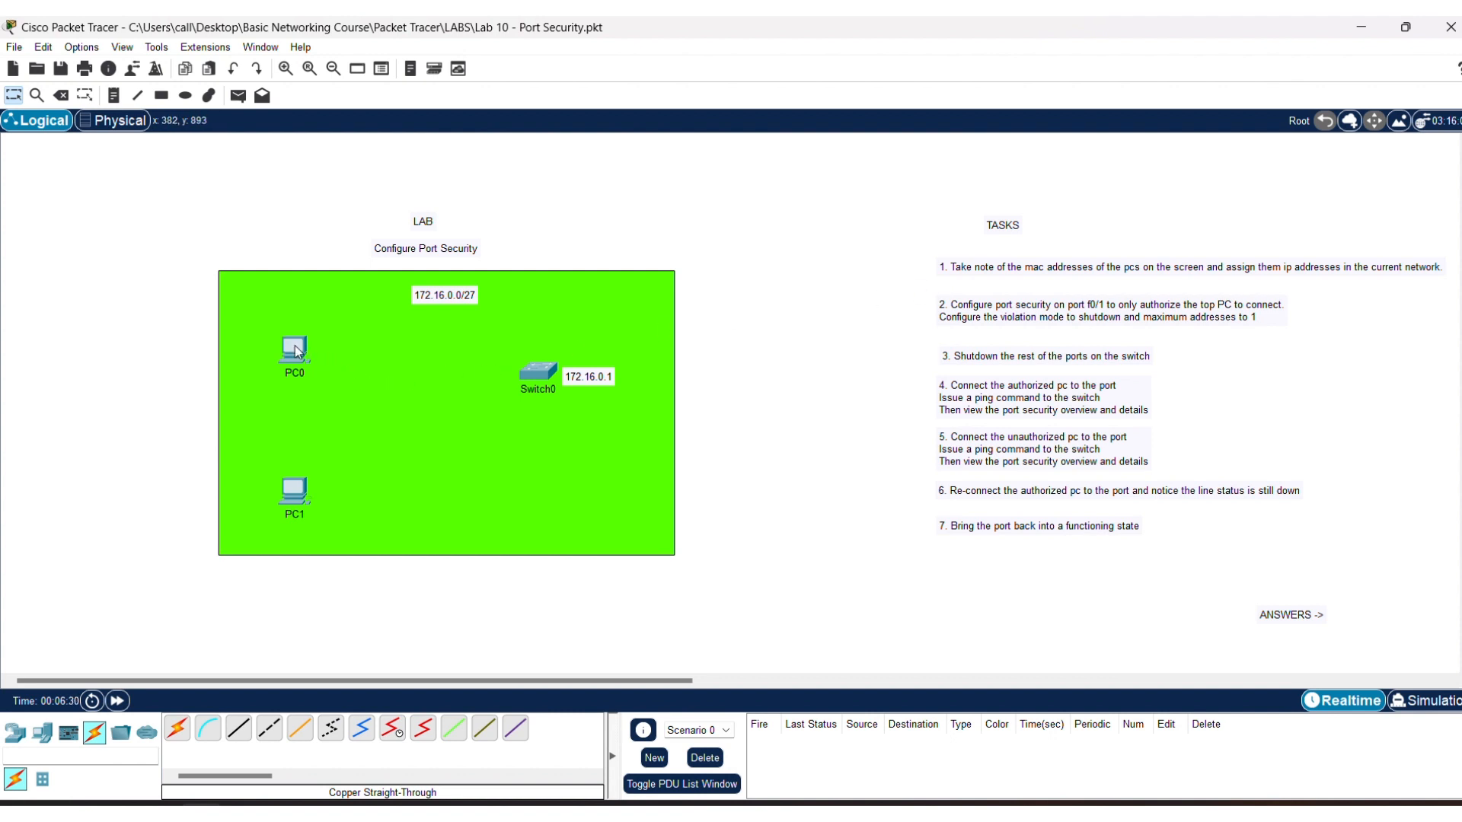
- Run ipconfig /all in PC0's command prompt to look up its MAC address
mouse_move(297, 350)
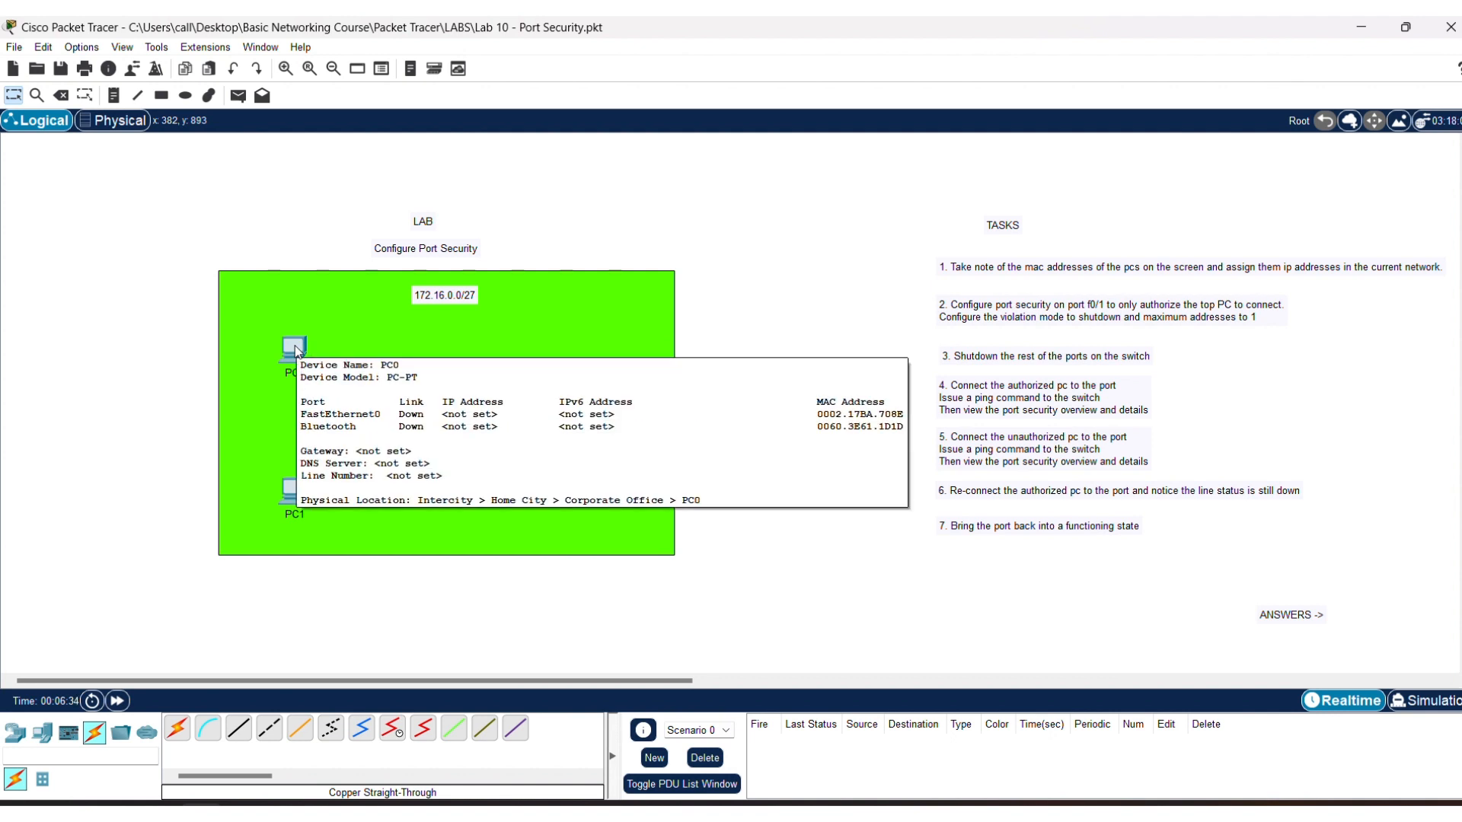
click(296, 350)
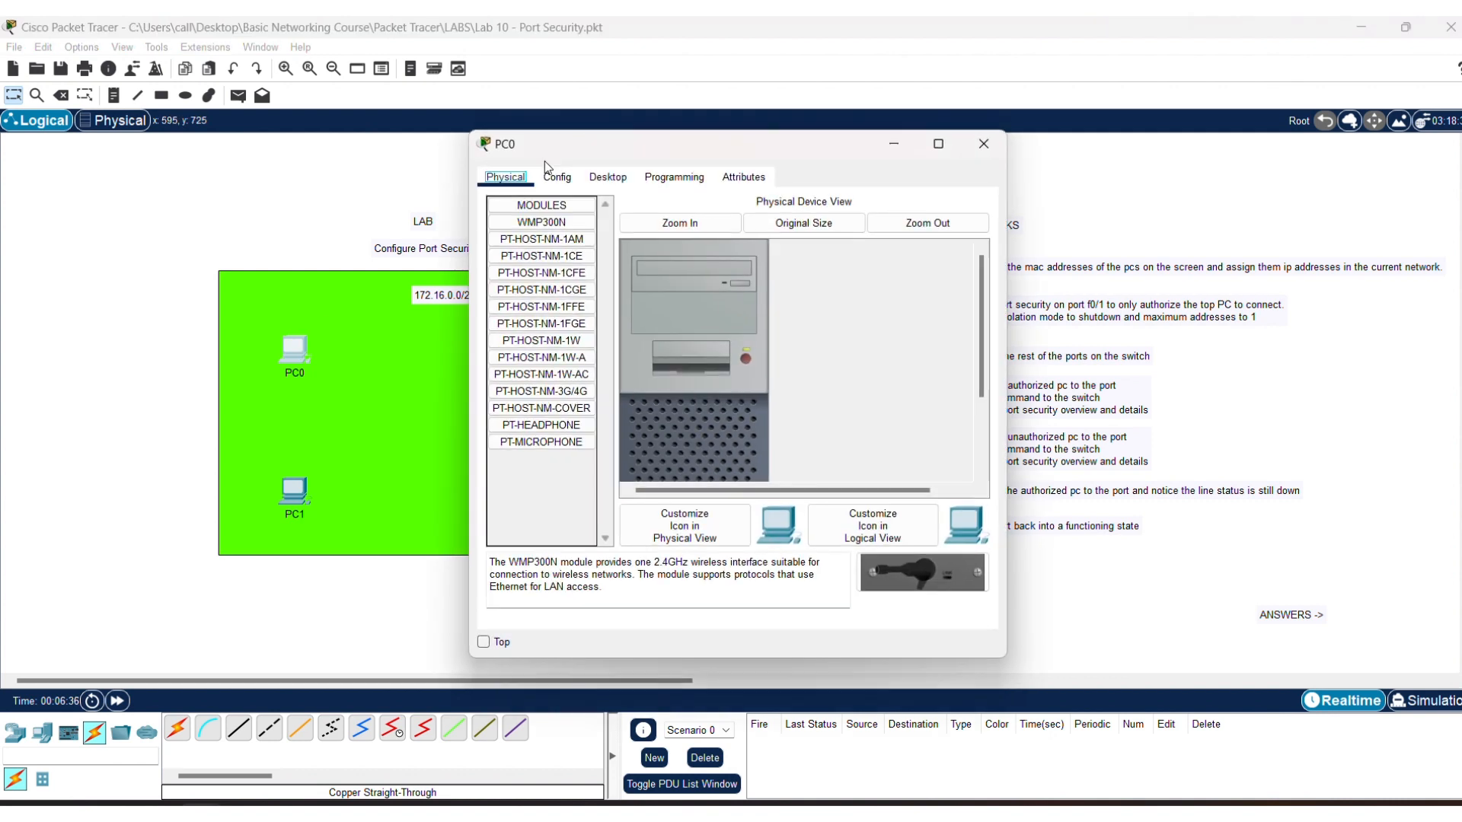
click(615, 178)
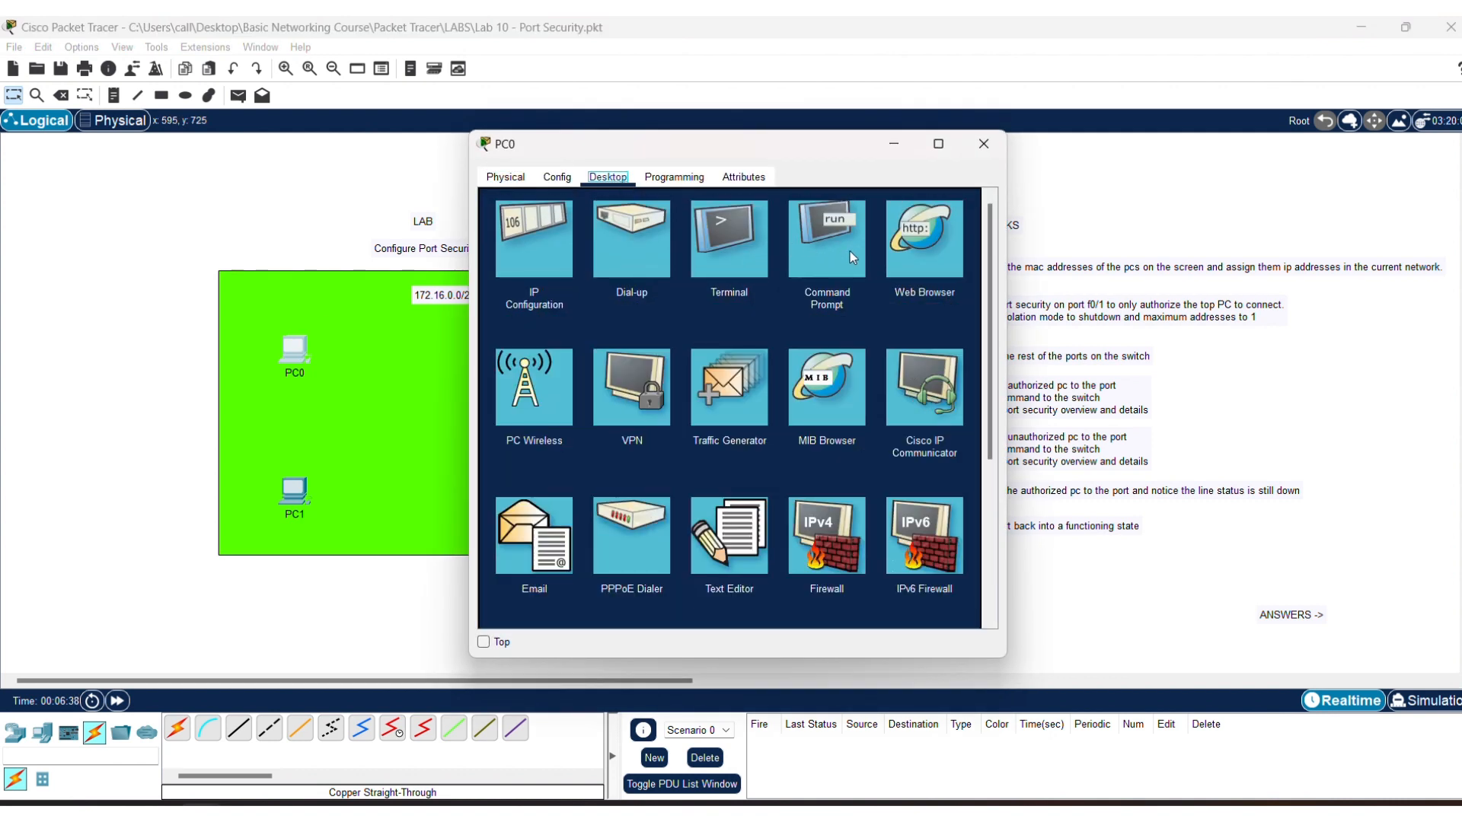
click(849, 251)
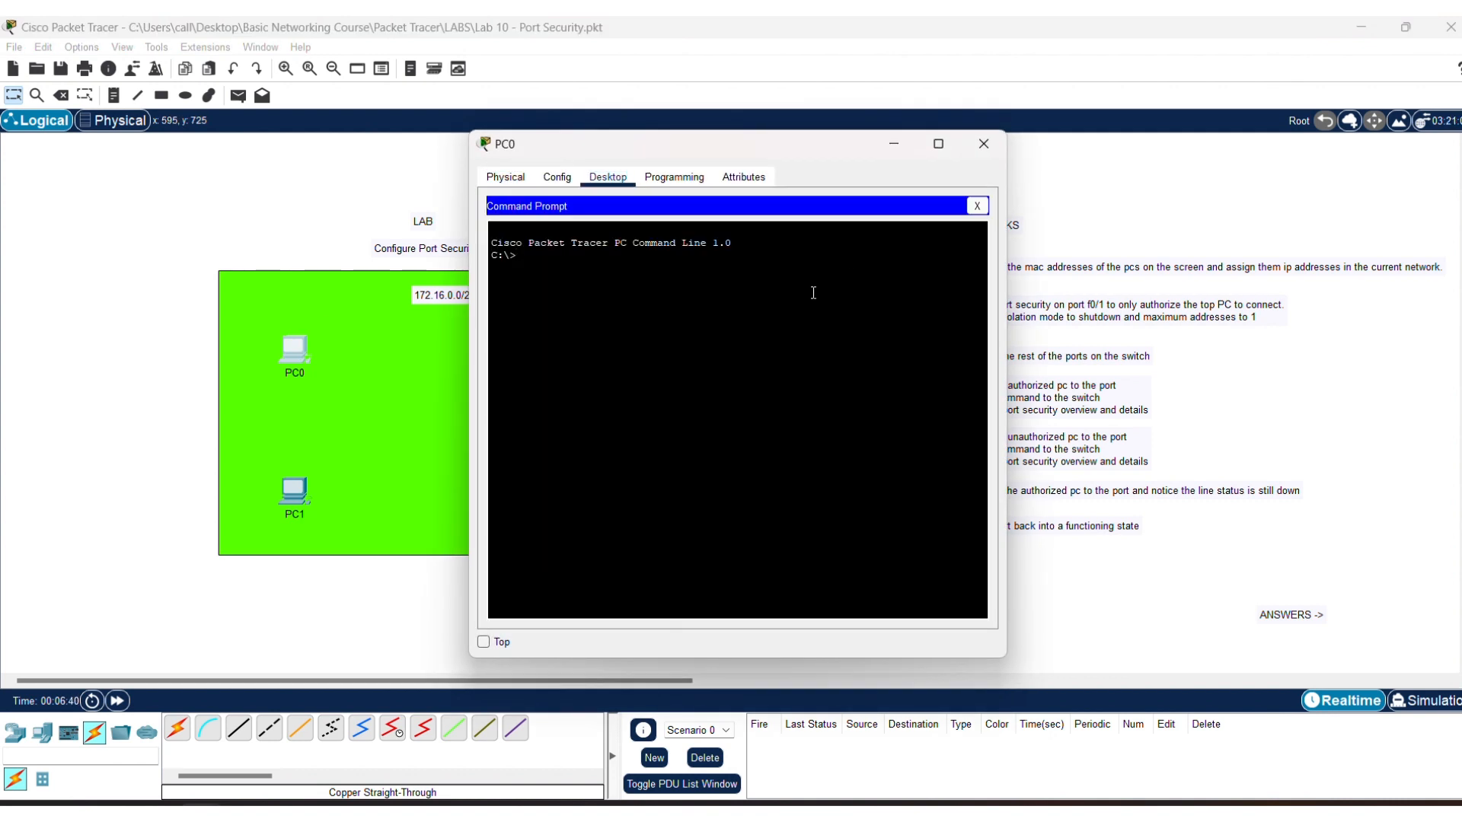
text(ipconfig /all)
key(Return)
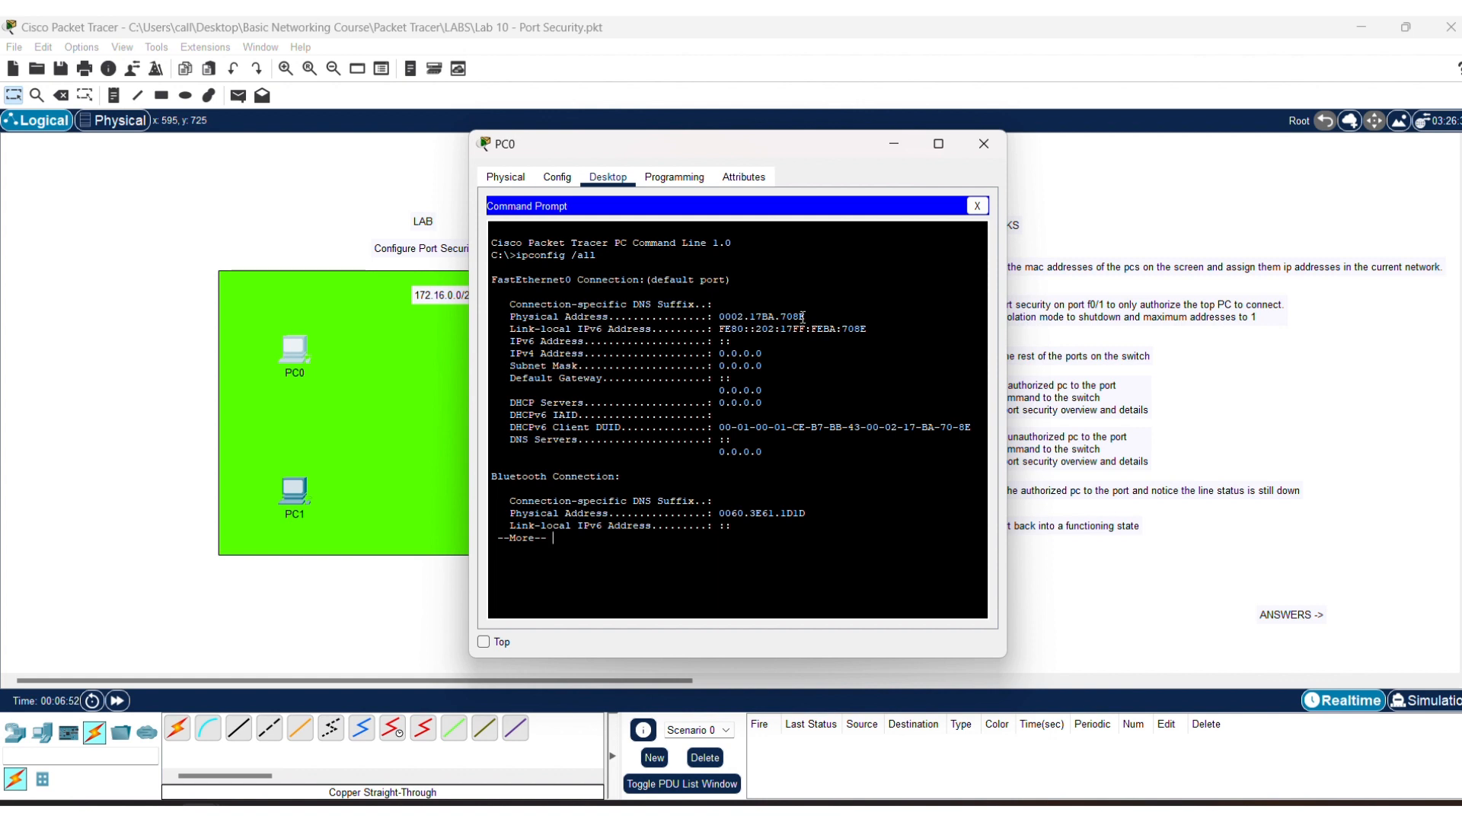
key(Return)
- Keep PC0's window on top and add a workspace note reading 0002.17ba.708e just outside the green area's upper-left corner
click(485, 643)
click(114, 96)
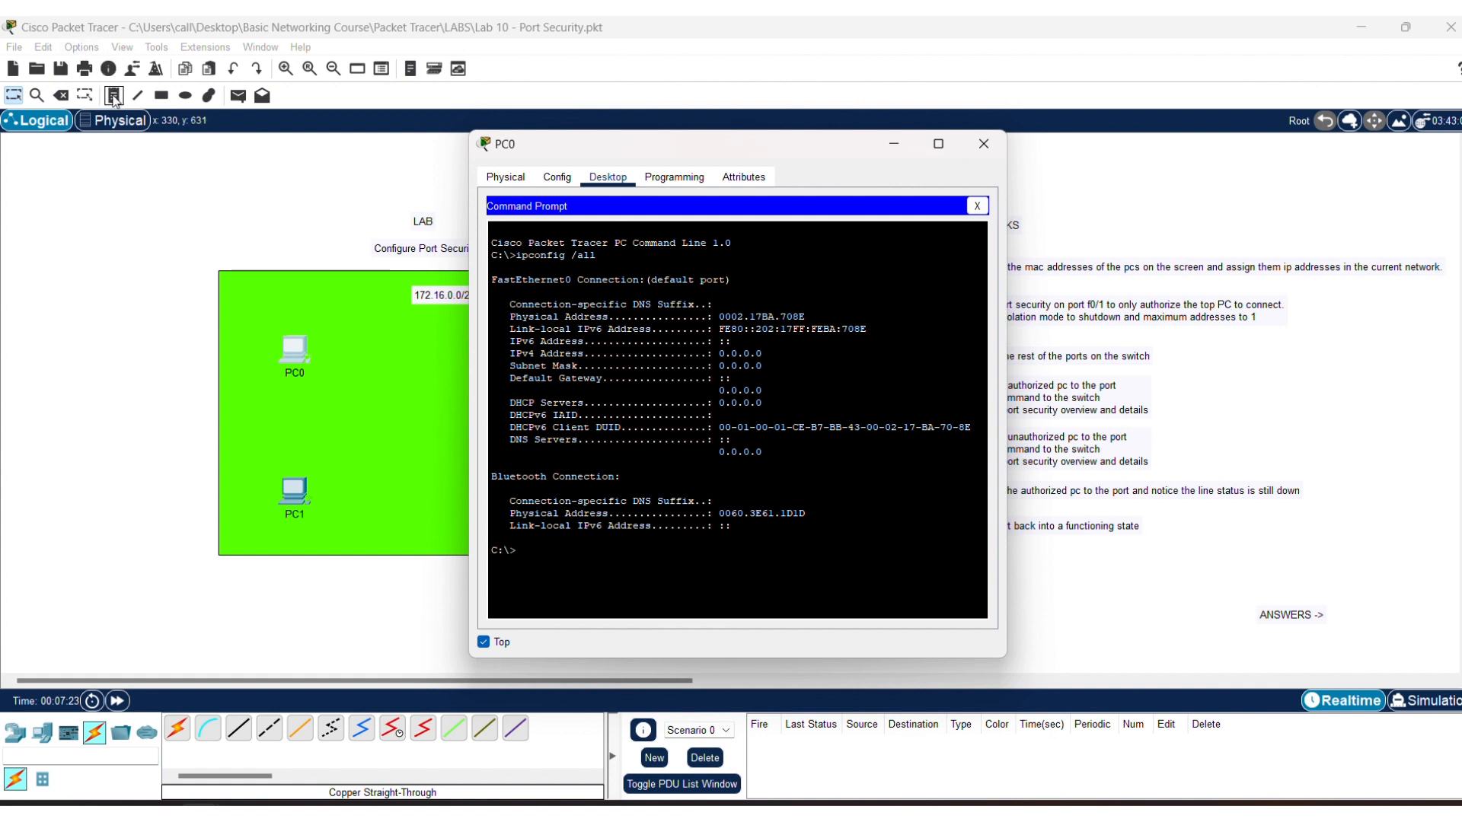
click(113, 237)
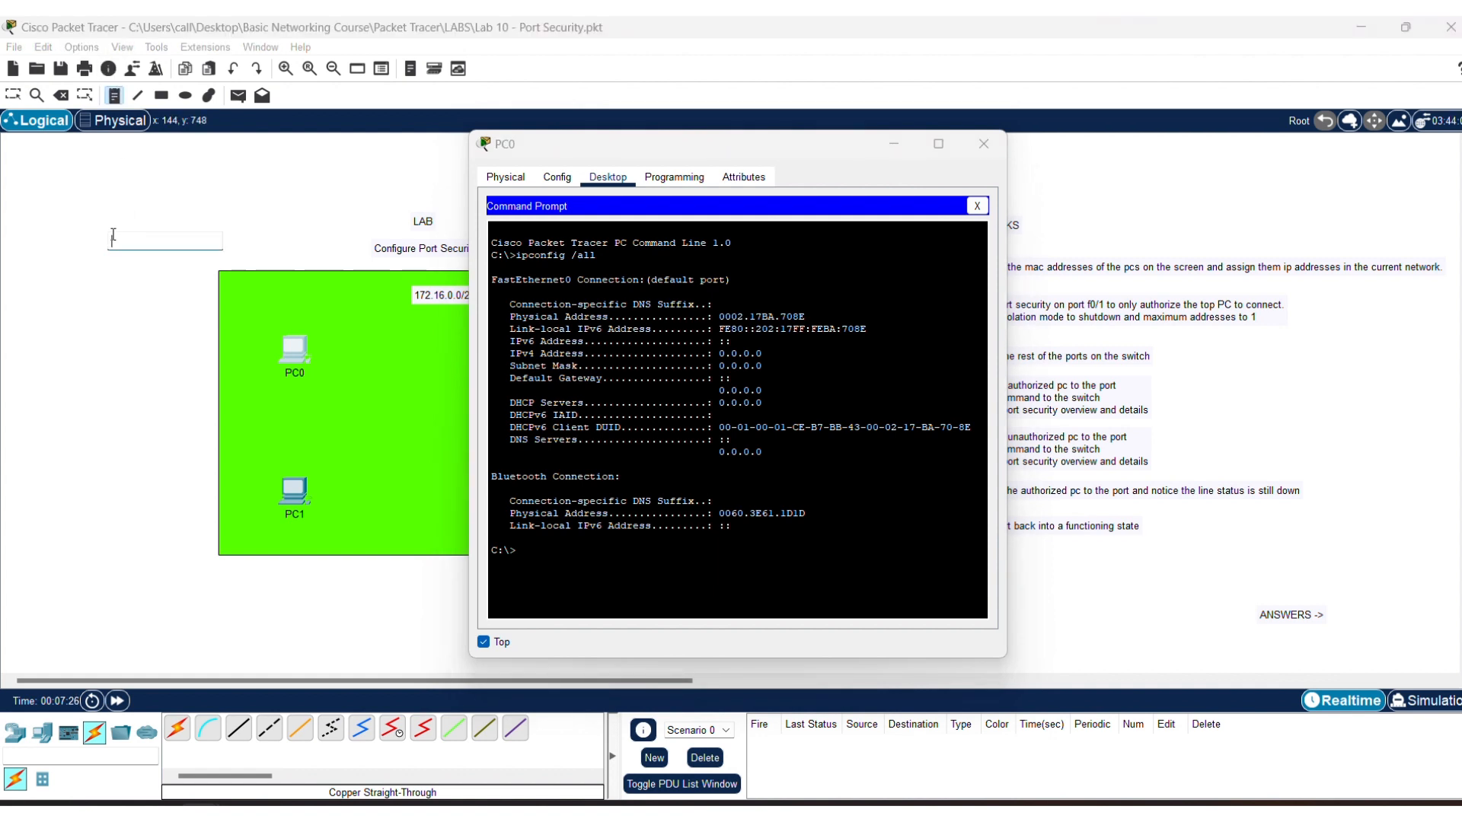
text(0002.17ba.708e)
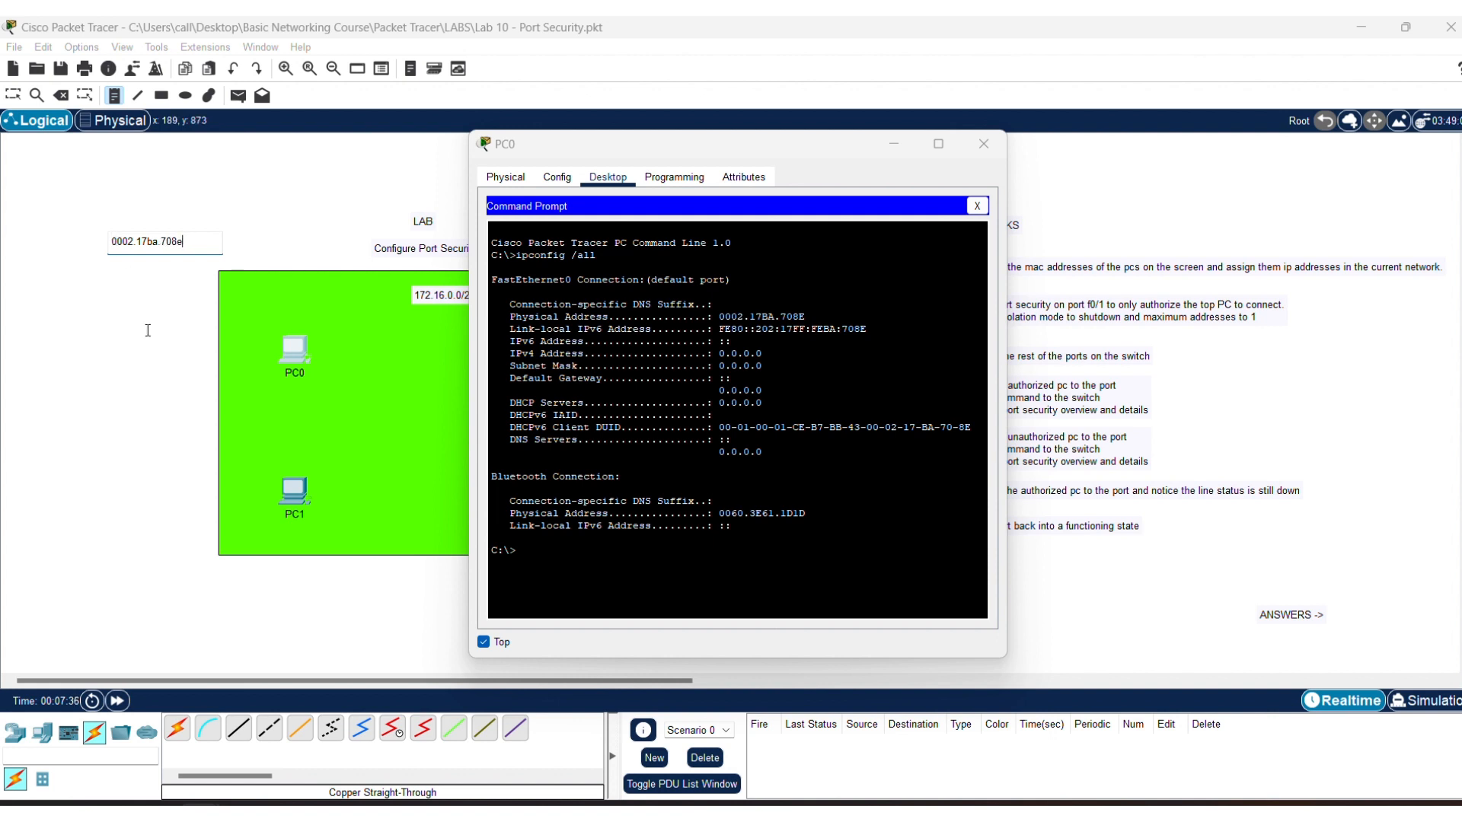
click(363, 471)
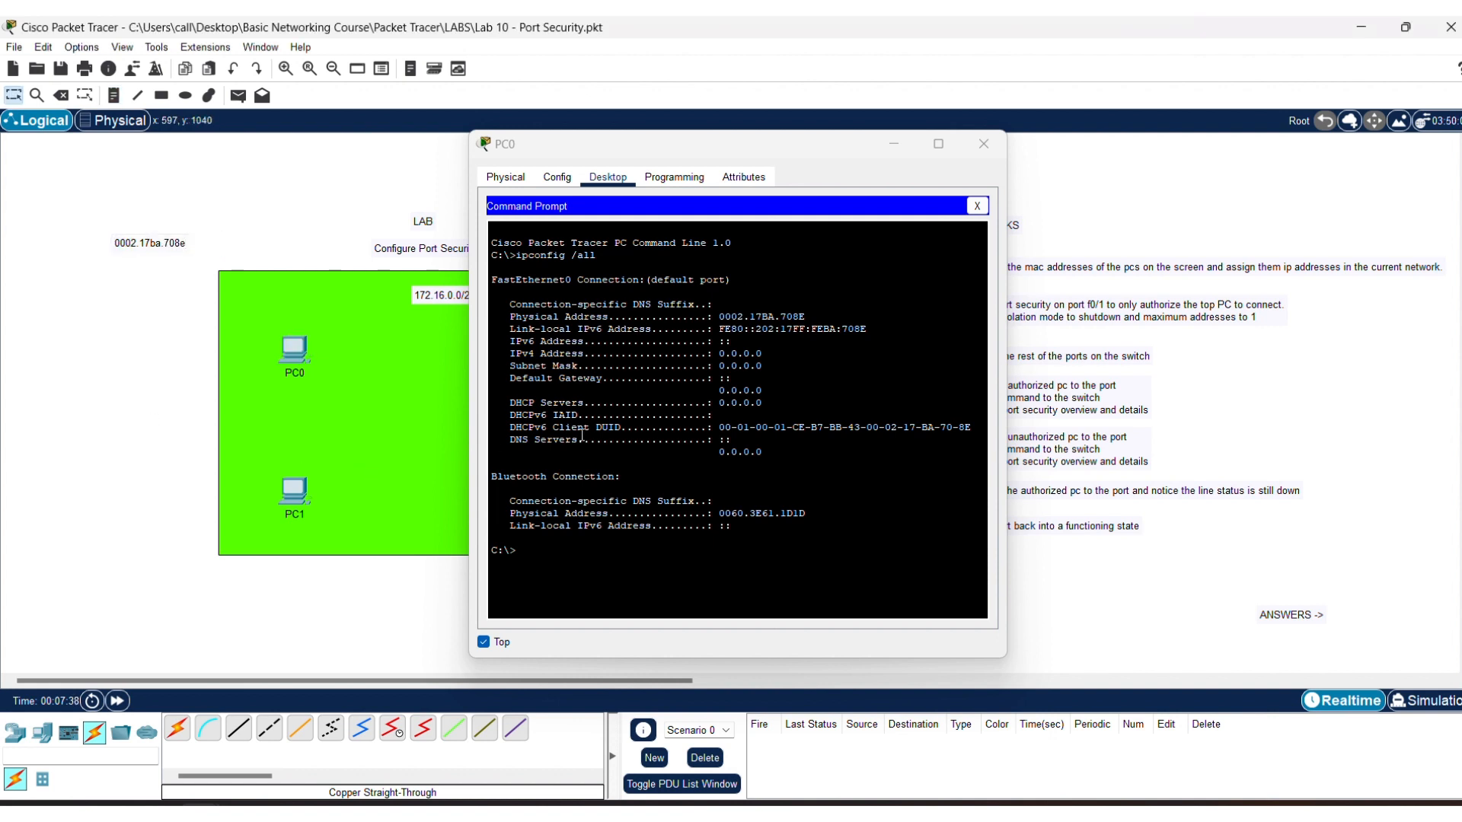
- Run ipconfig /all in PC1's command prompt to look up its MAC address
click(297, 494)
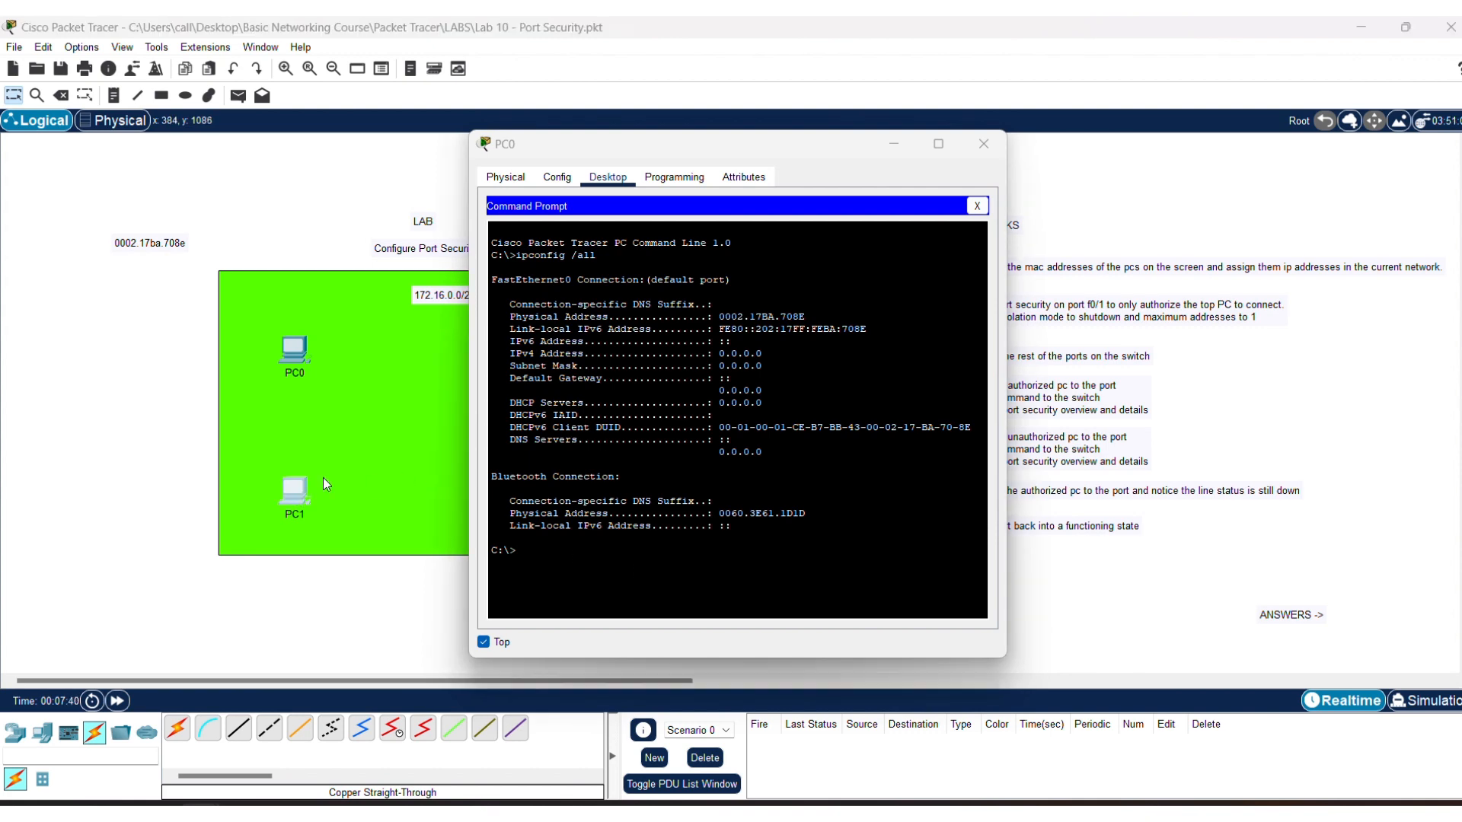
click(607, 177)
click(810, 244)
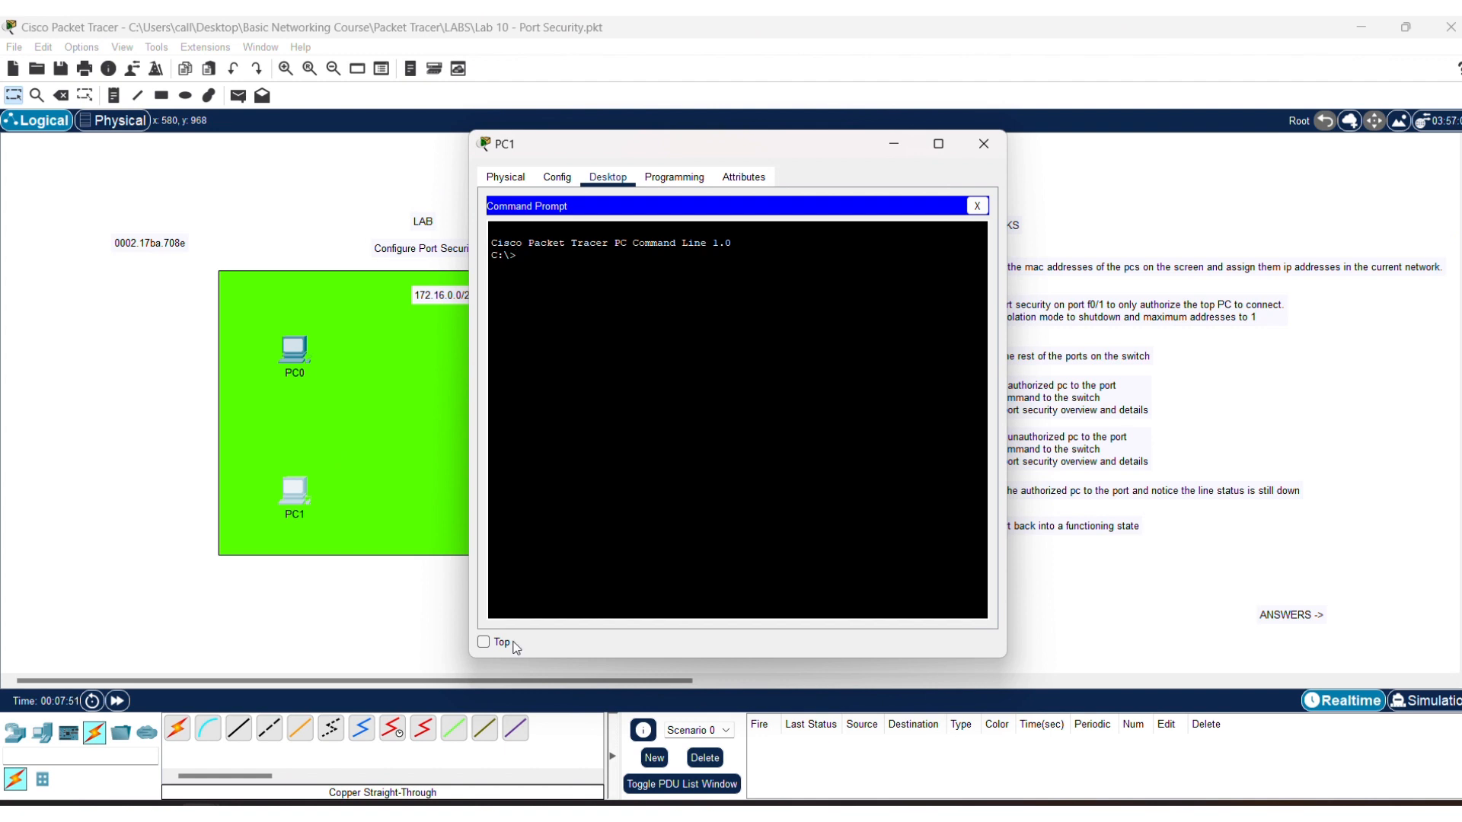
text(ipconfig /all)
key(Return)
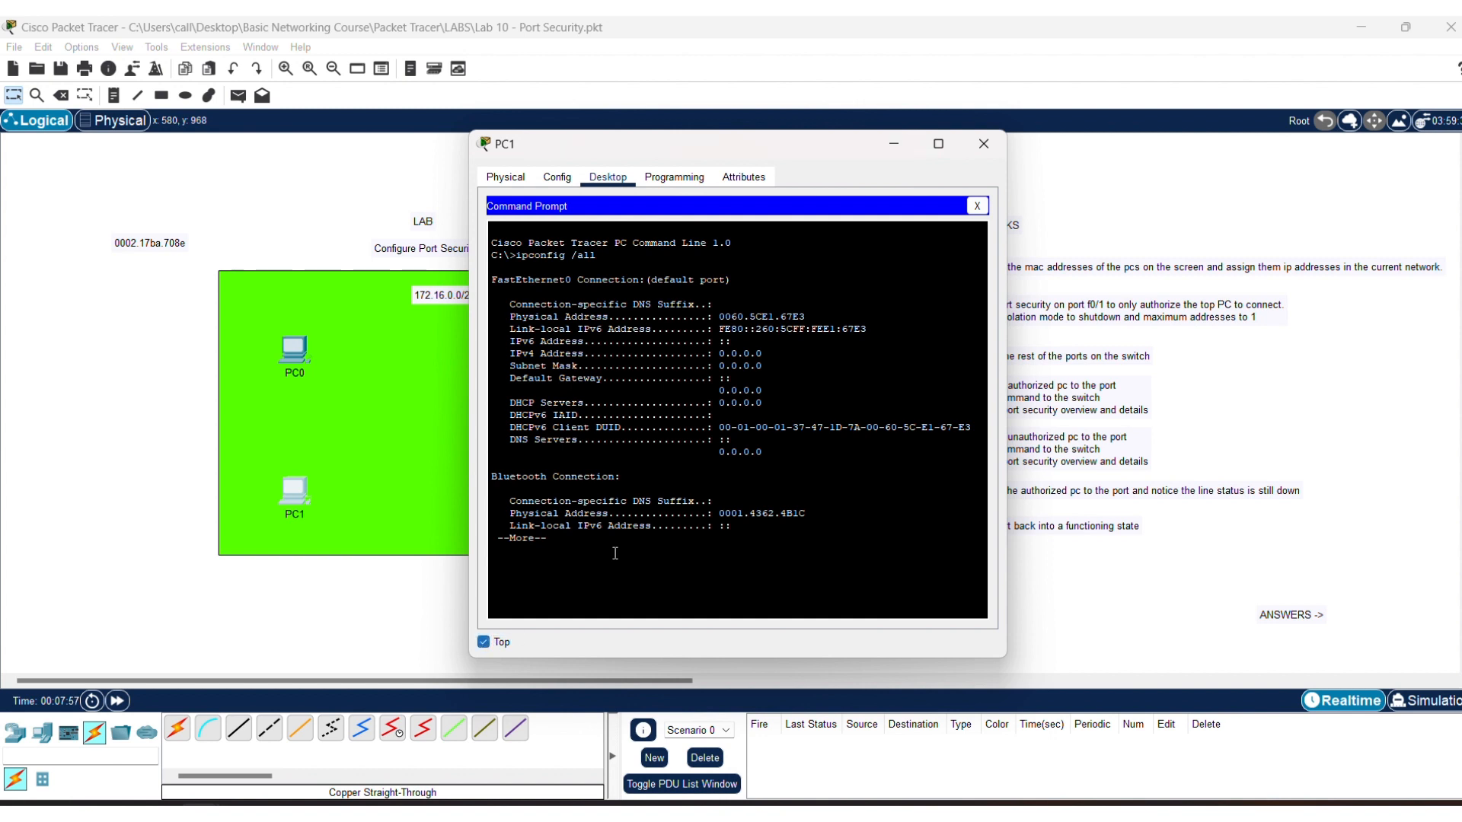
- Keep PC1's window on top, add a workspace note reading 0060.5ce1.67e3 beside PC1 outside the green area, and close the PC1 window
click(484, 642)
click(113, 95)
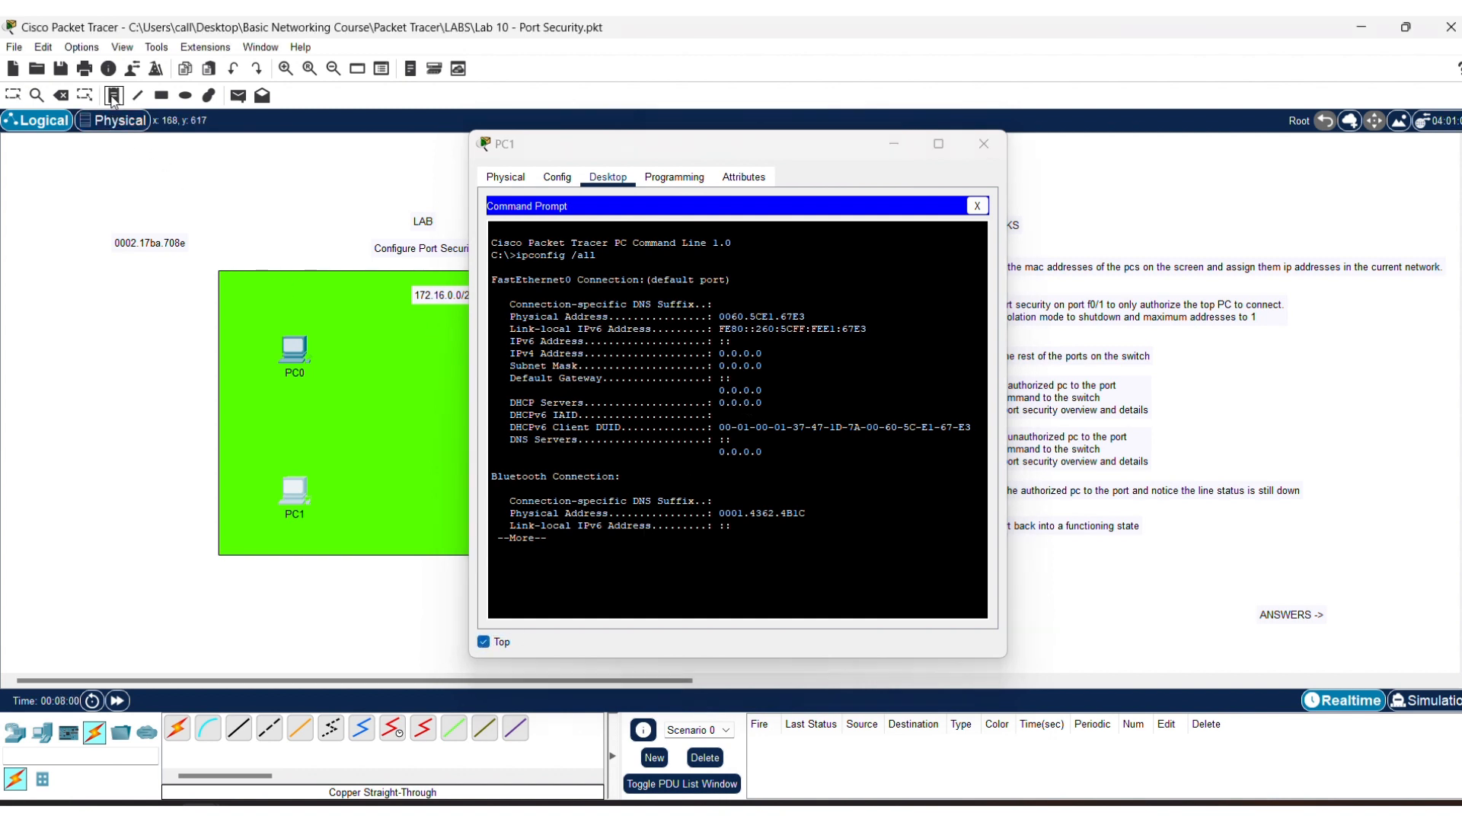
click(107, 513)
text(00)
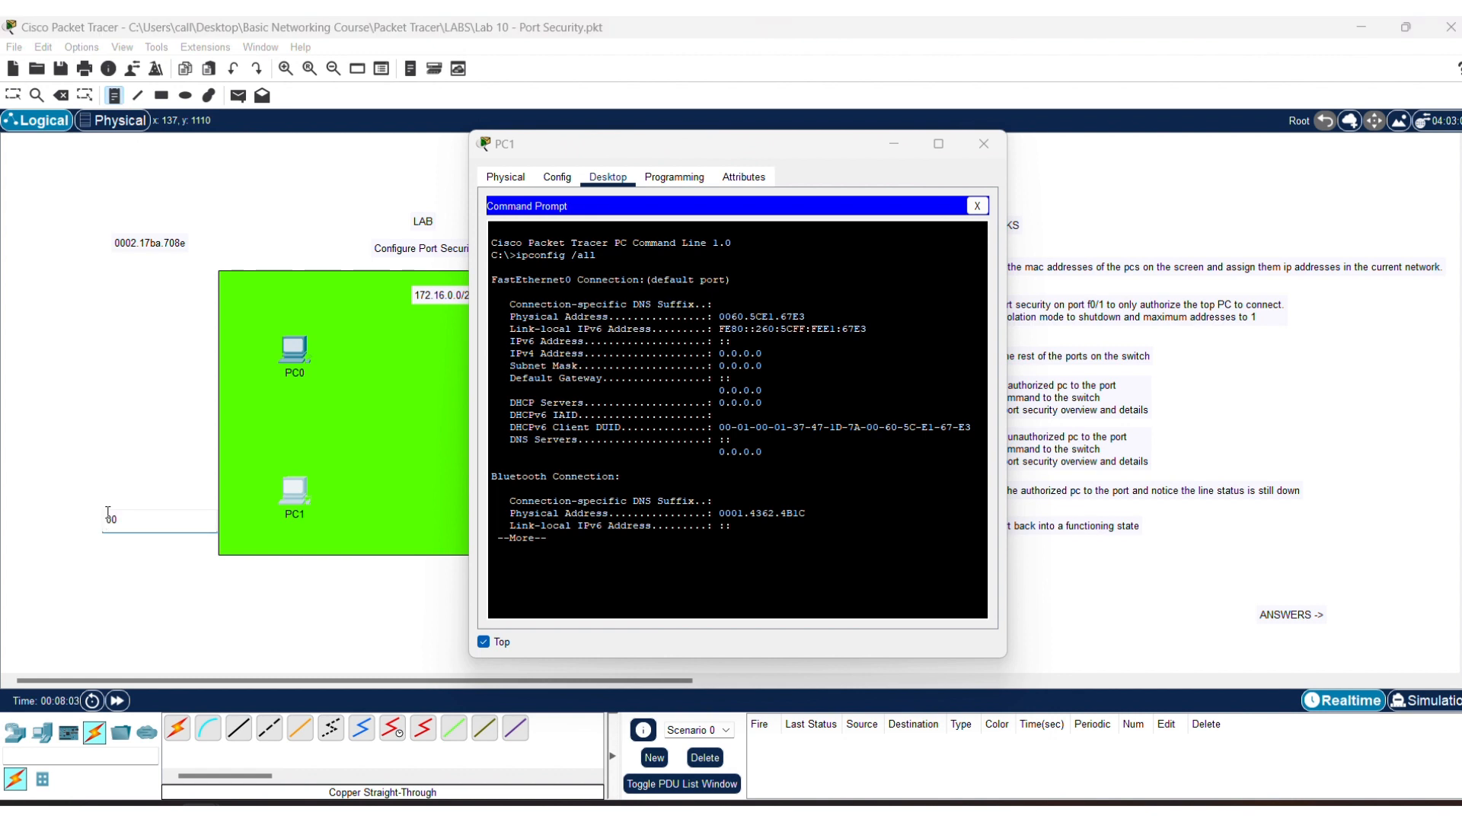
text(60.5ce1.67e3)
key(Escape)
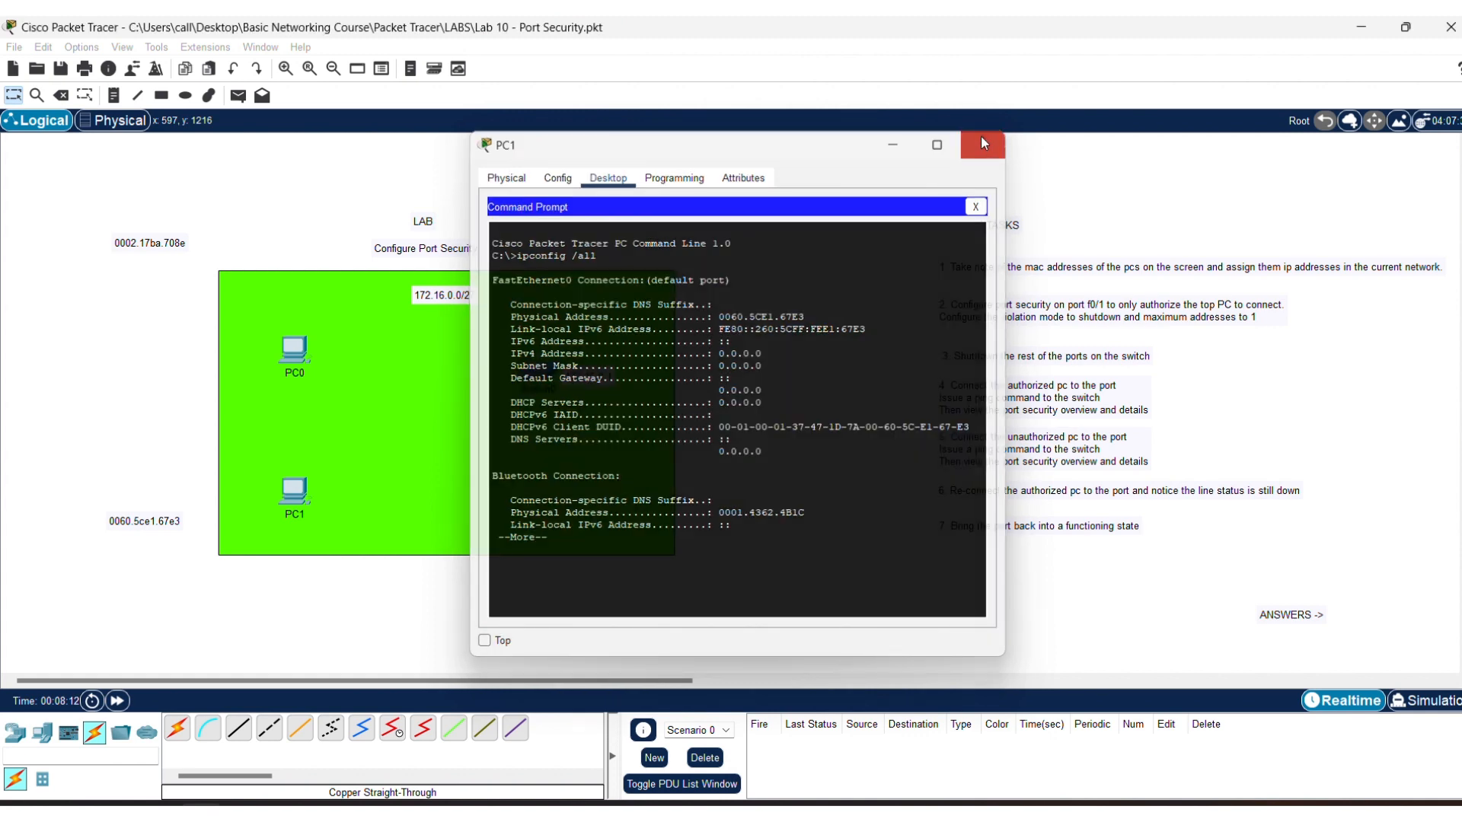
click(983, 144)
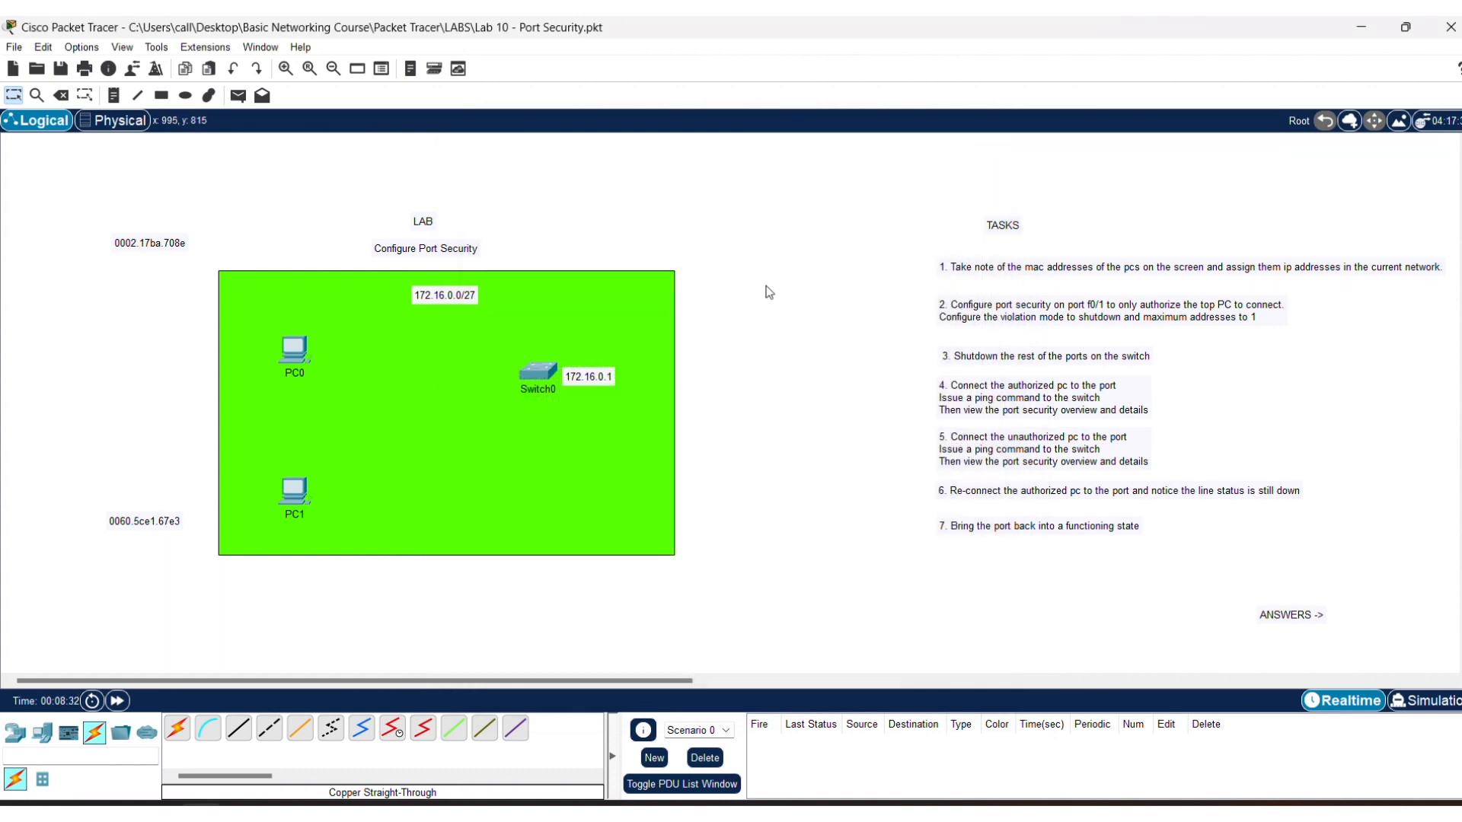
- Assign PC0 the static IPv4 address 172.16.0.2 with subnet mask 255.255.255.224 and close its window
click(297, 352)
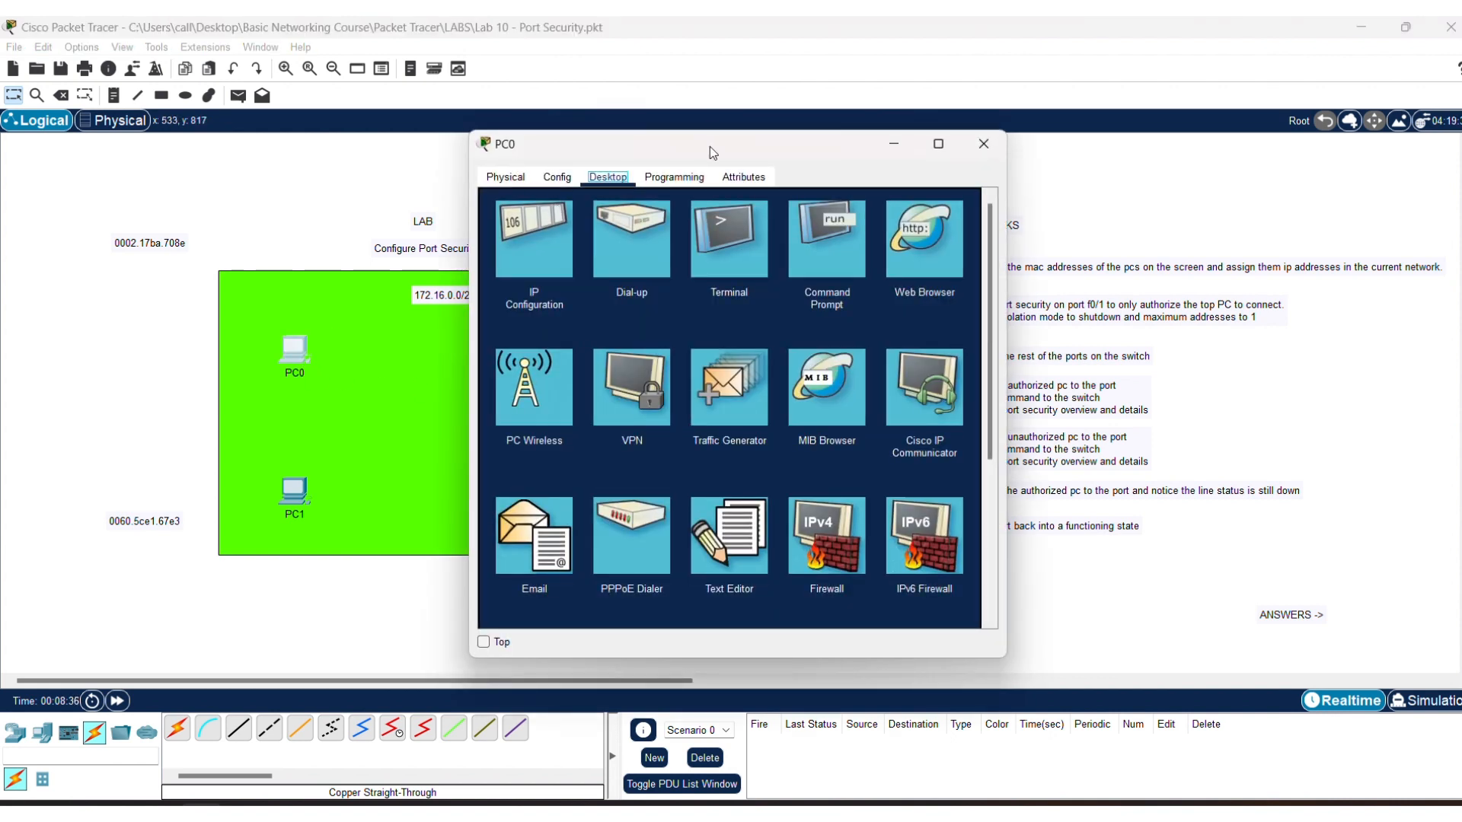
drag(710, 146, 813, 145)
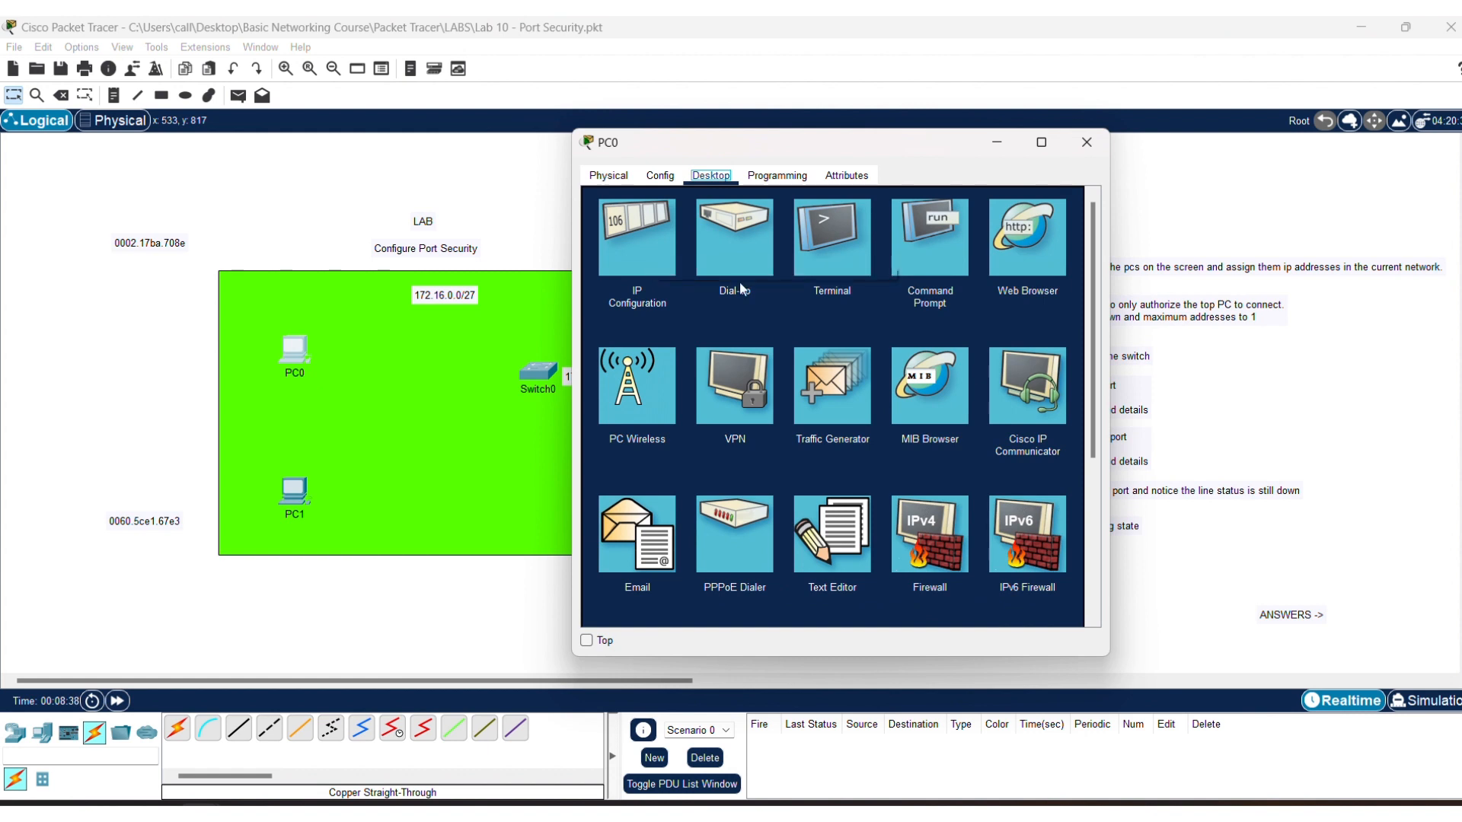
drag(879, 145, 983, 136)
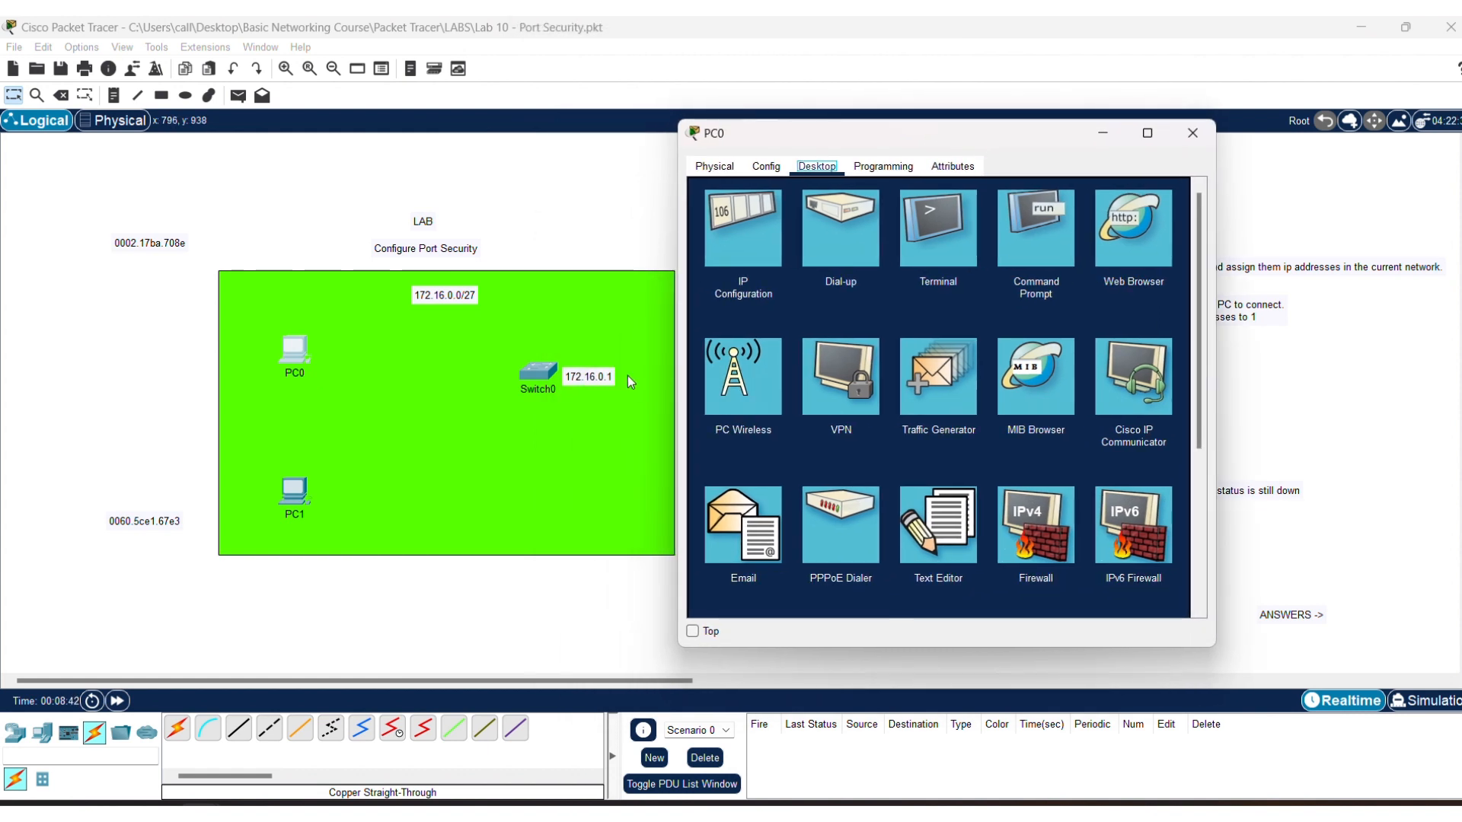
click(761, 243)
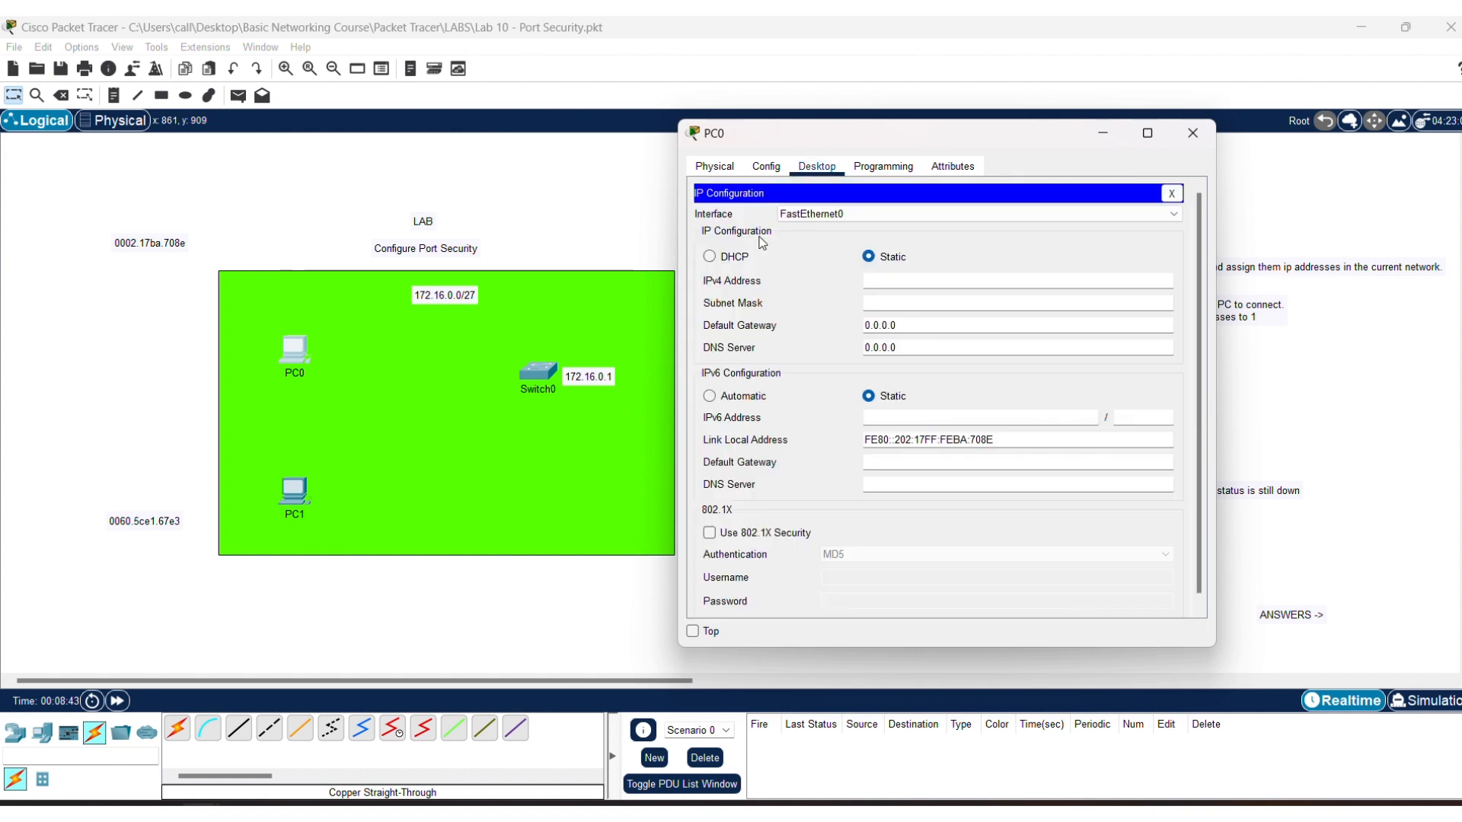
click(890, 281)
text(172.16.0.2)
key(Tab)
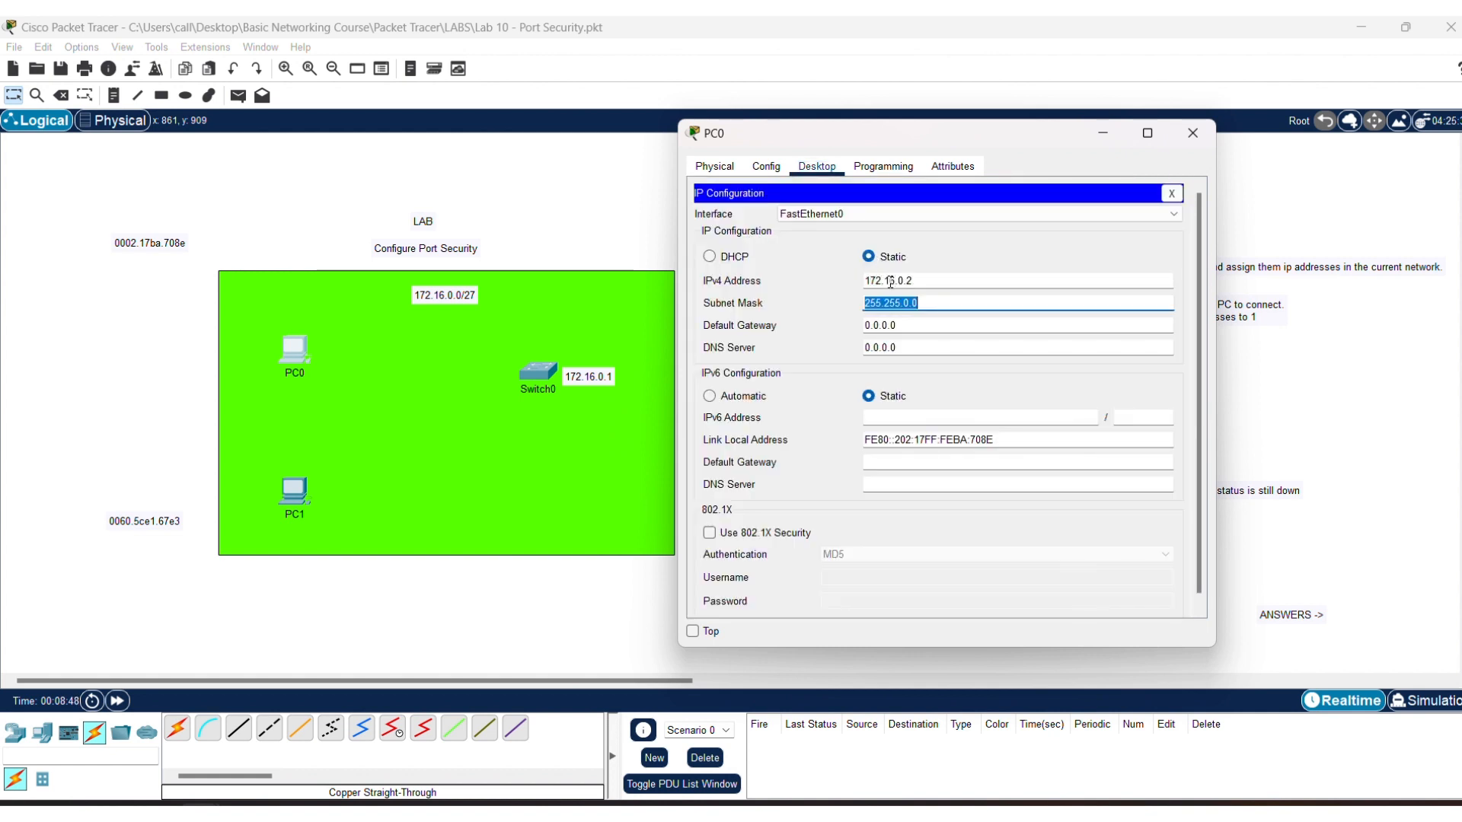
text(255.255.255.224)
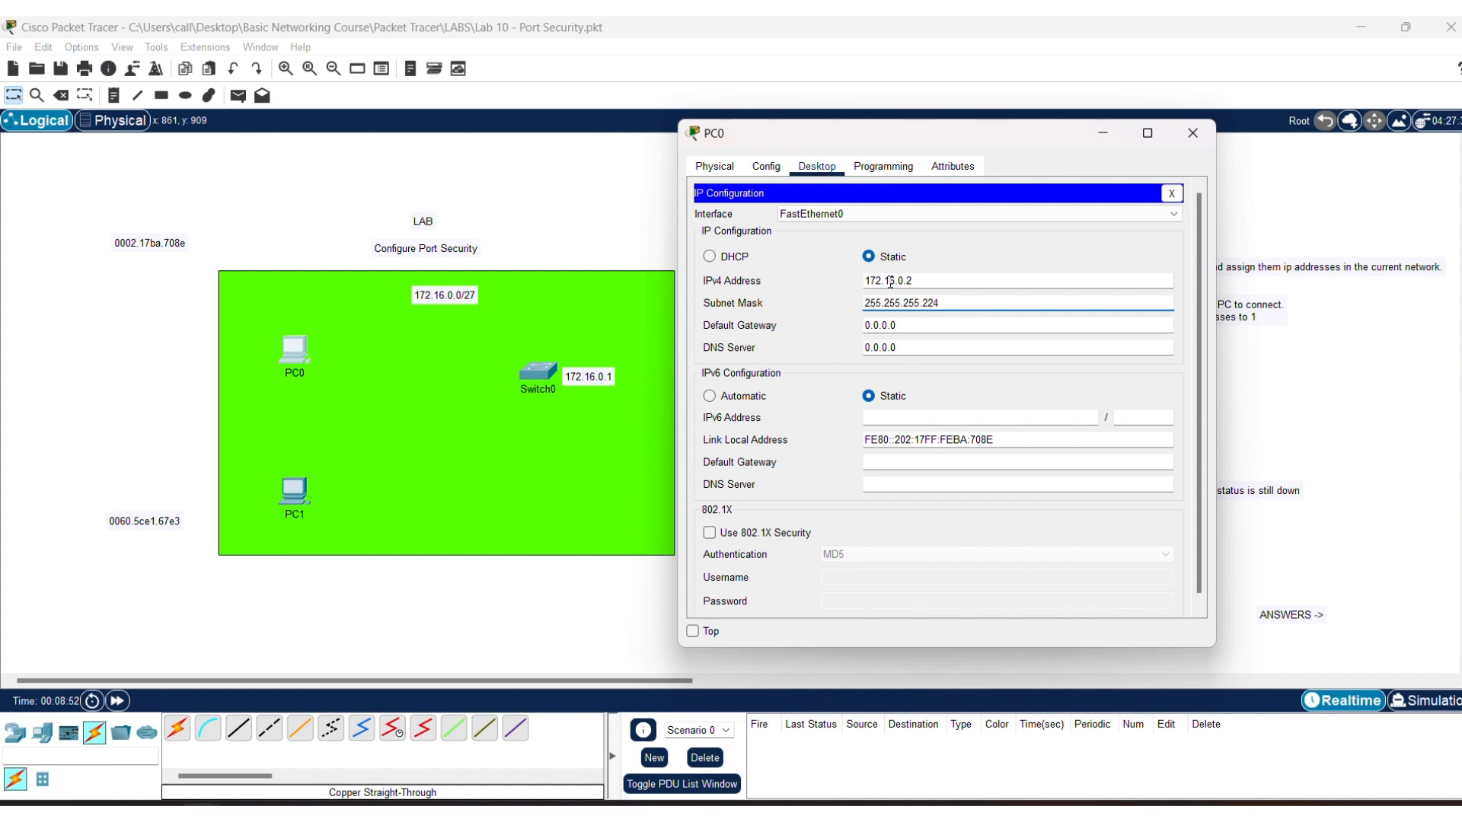
key(Tab)
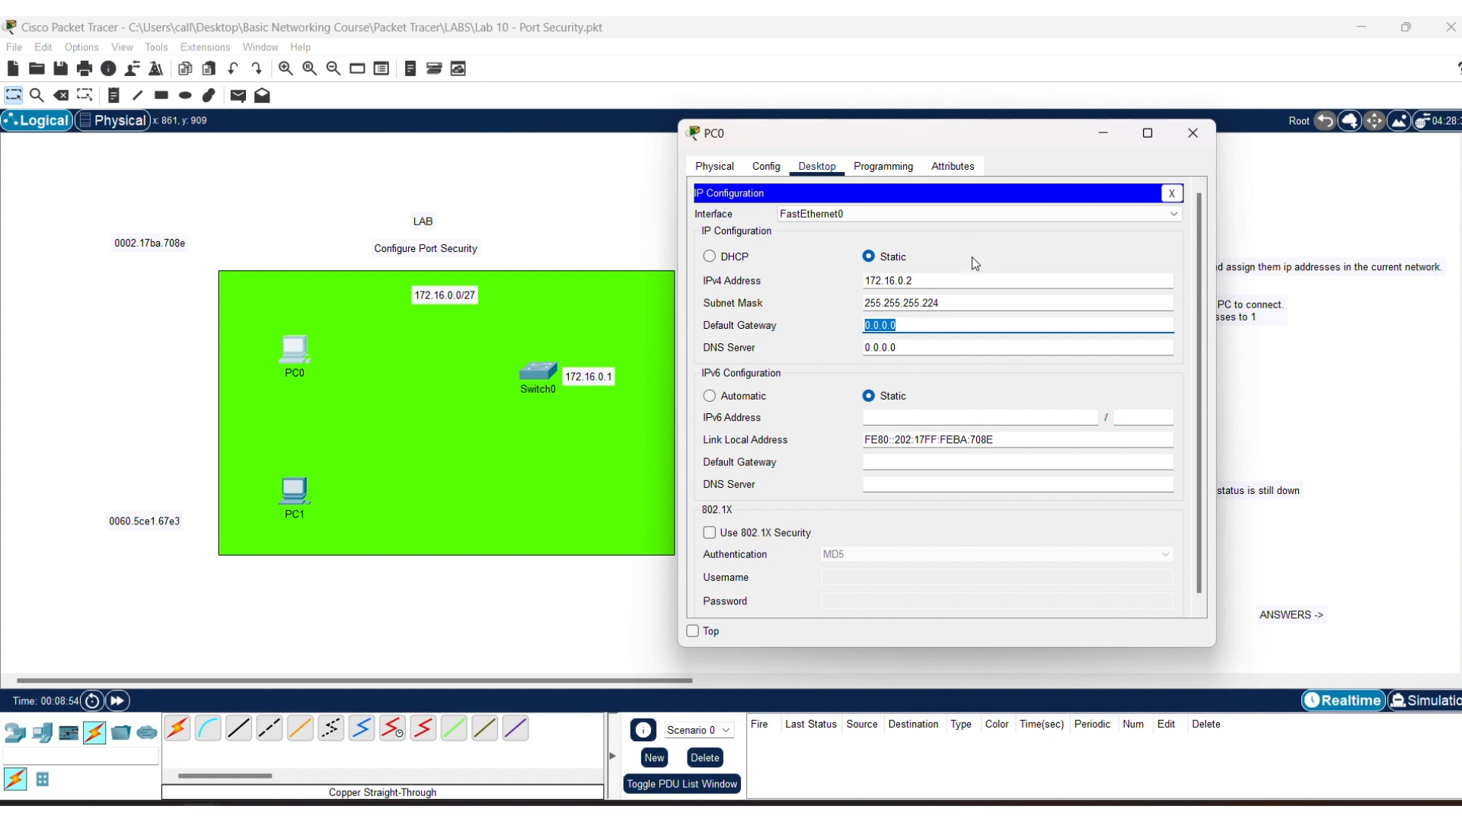
click(997, 251)
click(1192, 134)
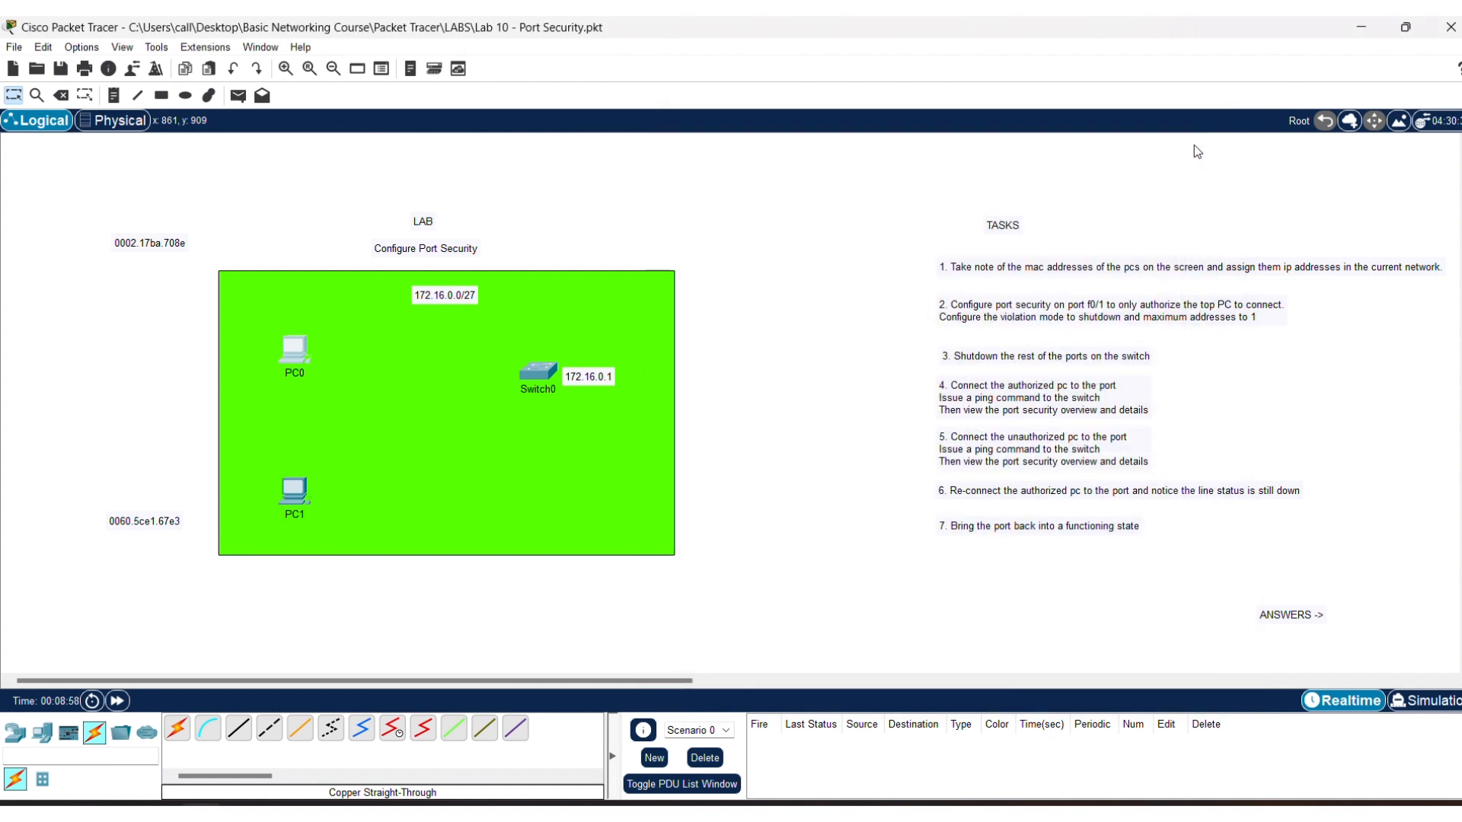
- Assign PC1 the static IPv4 address 172.16.0.3 with subnet mask 255.255.255.0 and close its window
click(295, 501)
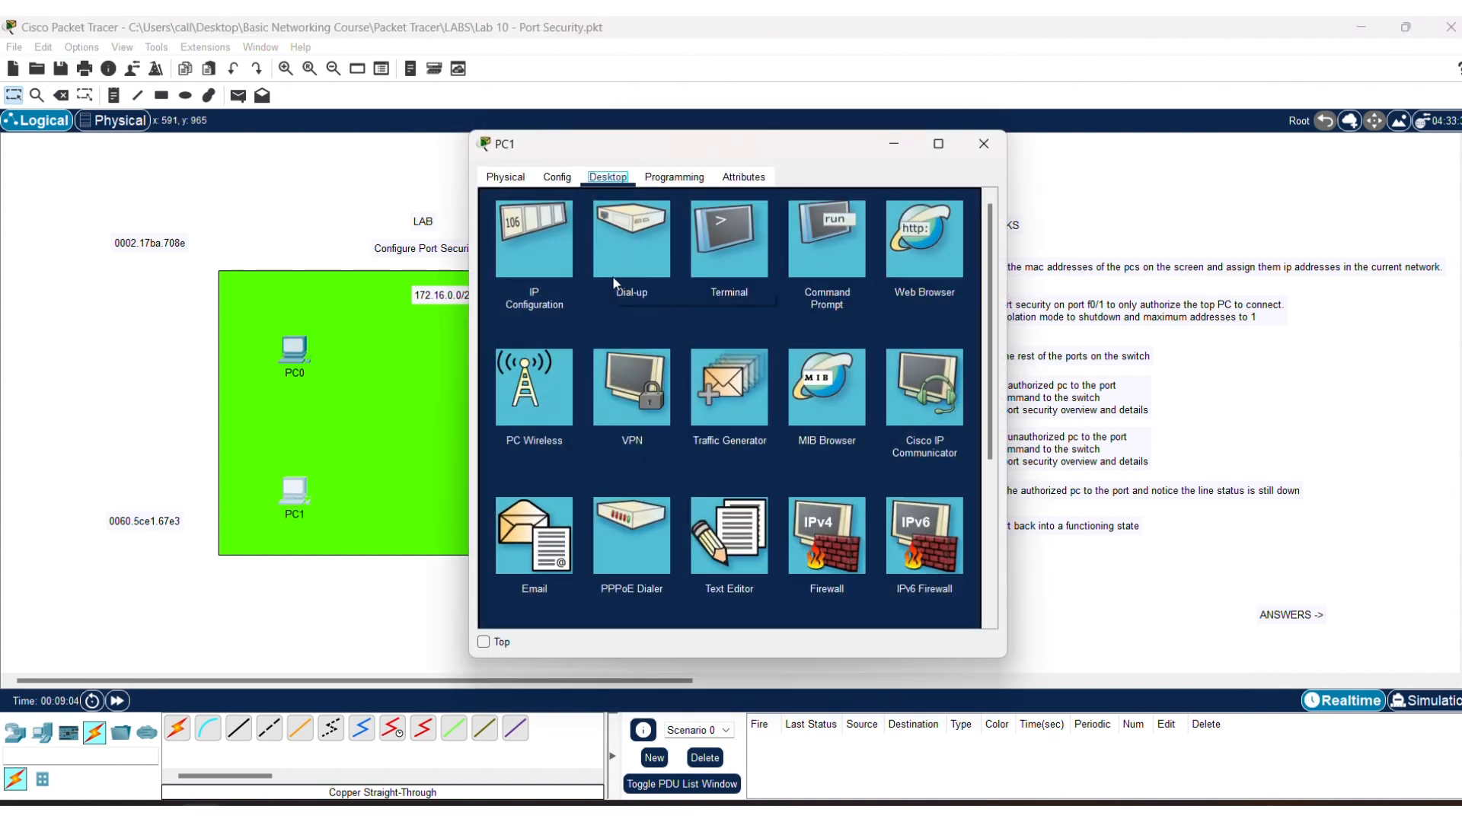
click(522, 257)
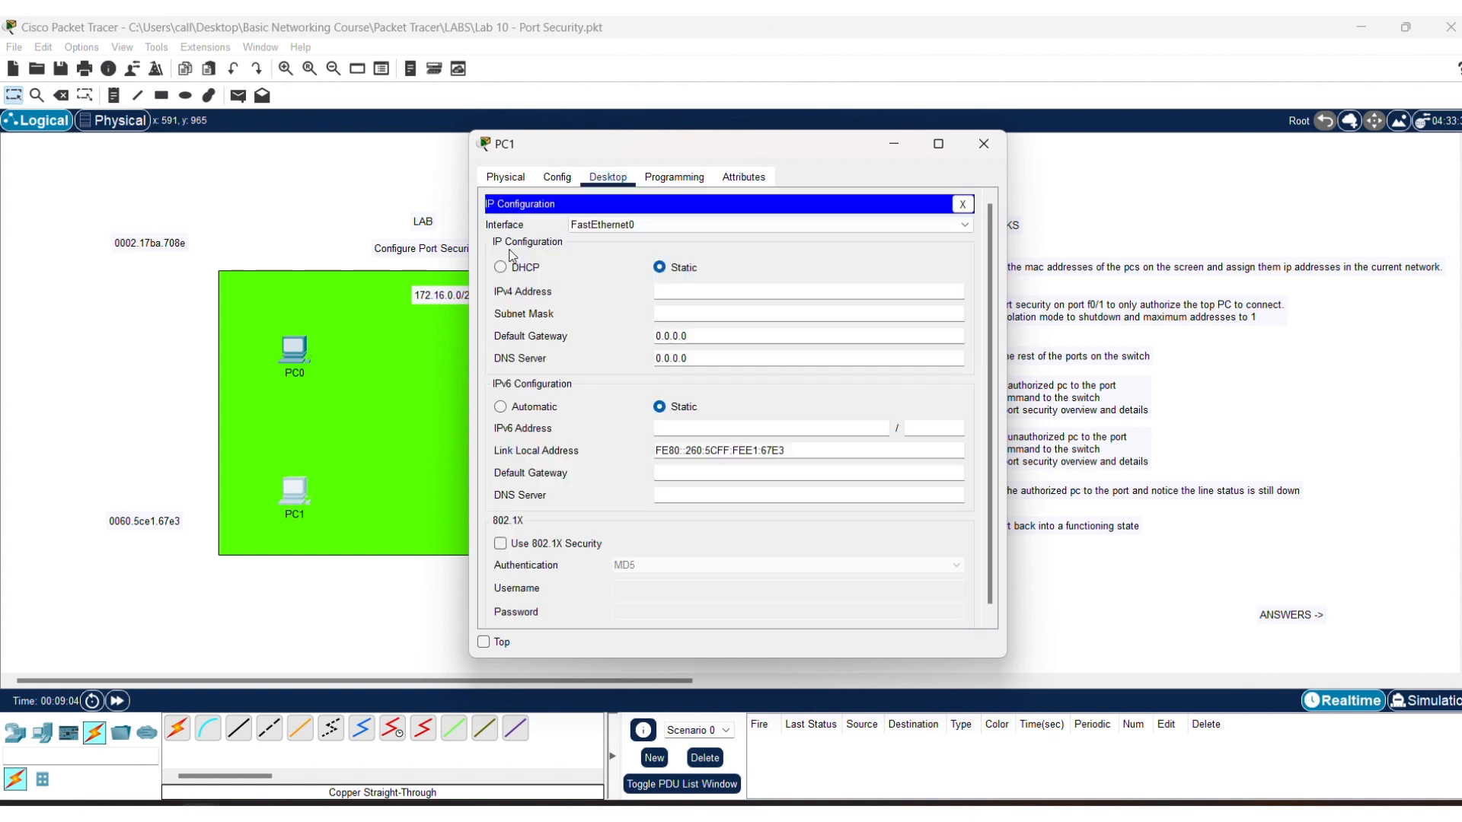
click(693, 298)
text(172.16.0.3)
key(Tab)
text(255.2)
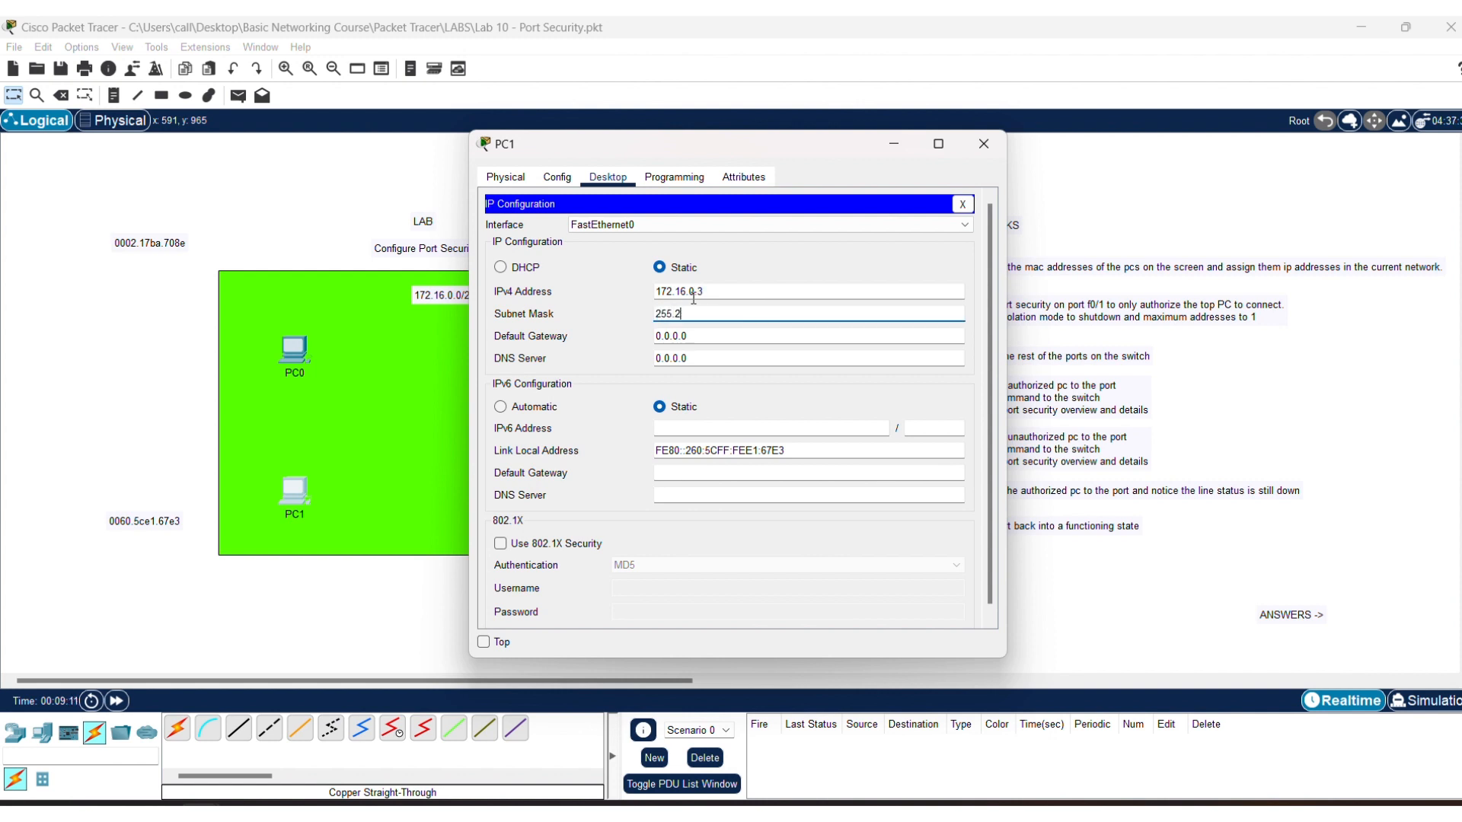
text(55.255.0)
click(983, 145)
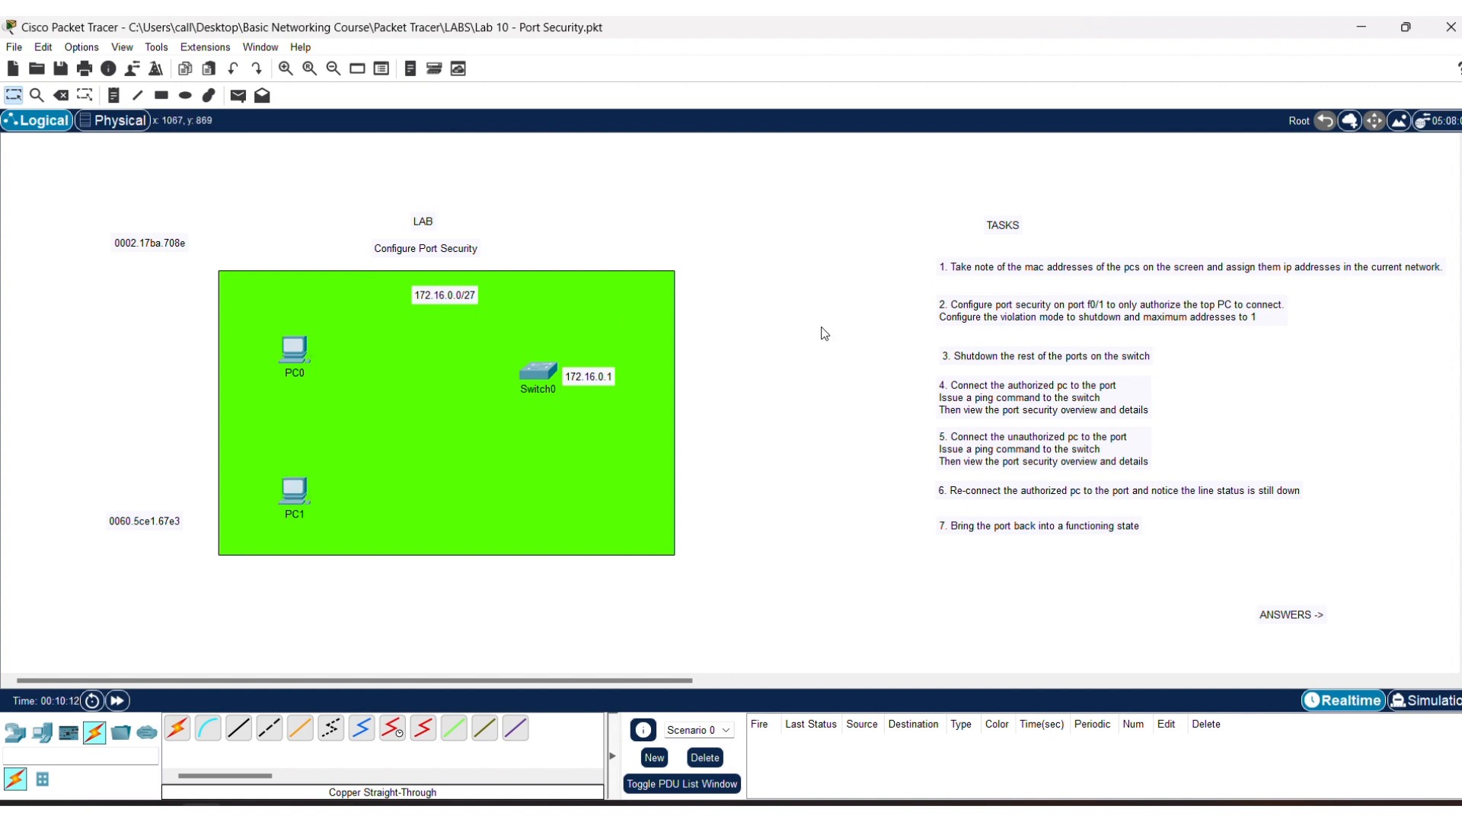
- In Switch0's command line, enter configuration of interface f0/1 and set its switchport mode to access
click(538, 371)
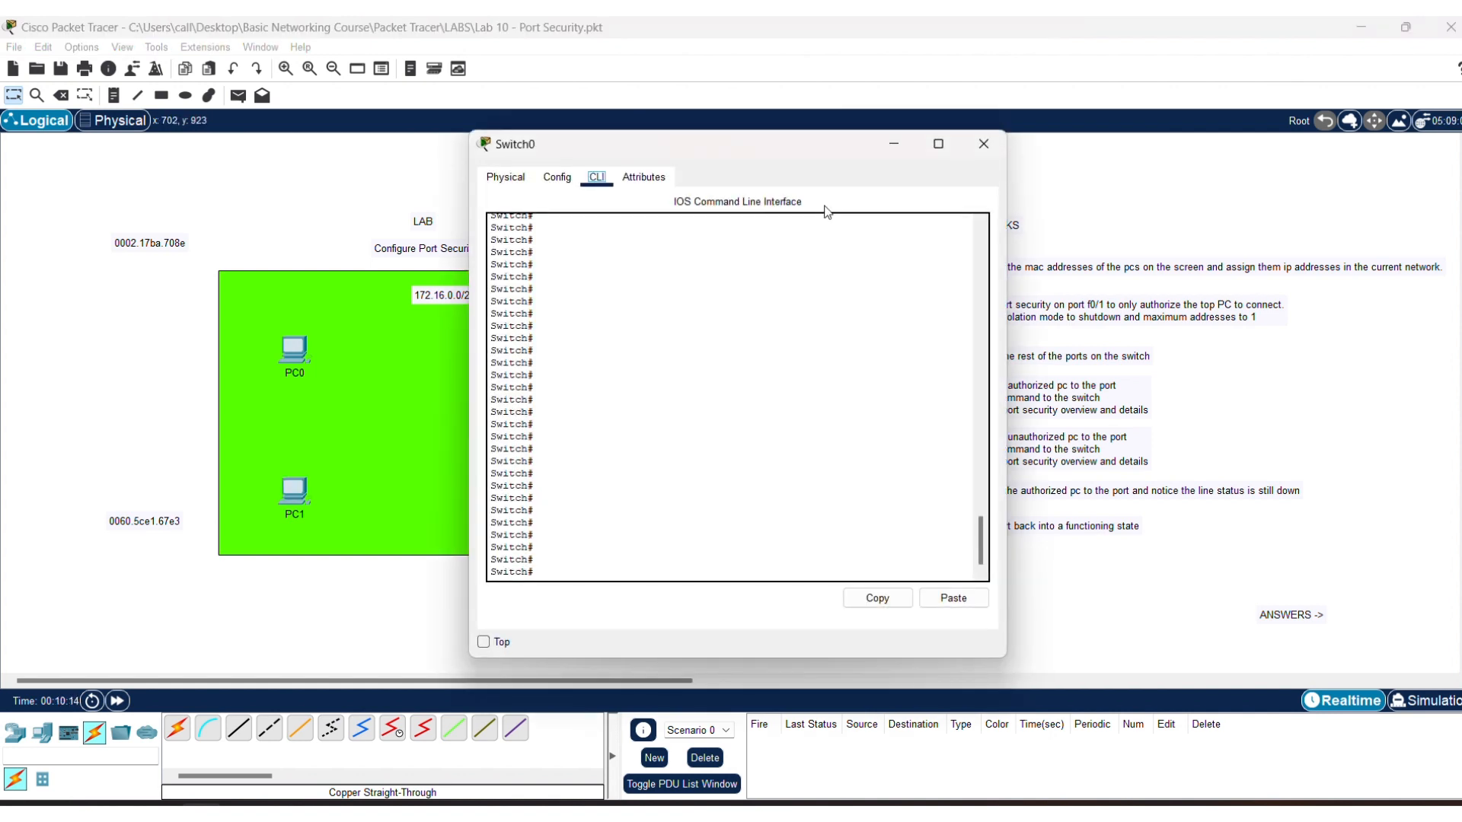
text(conf t)
key(Return)
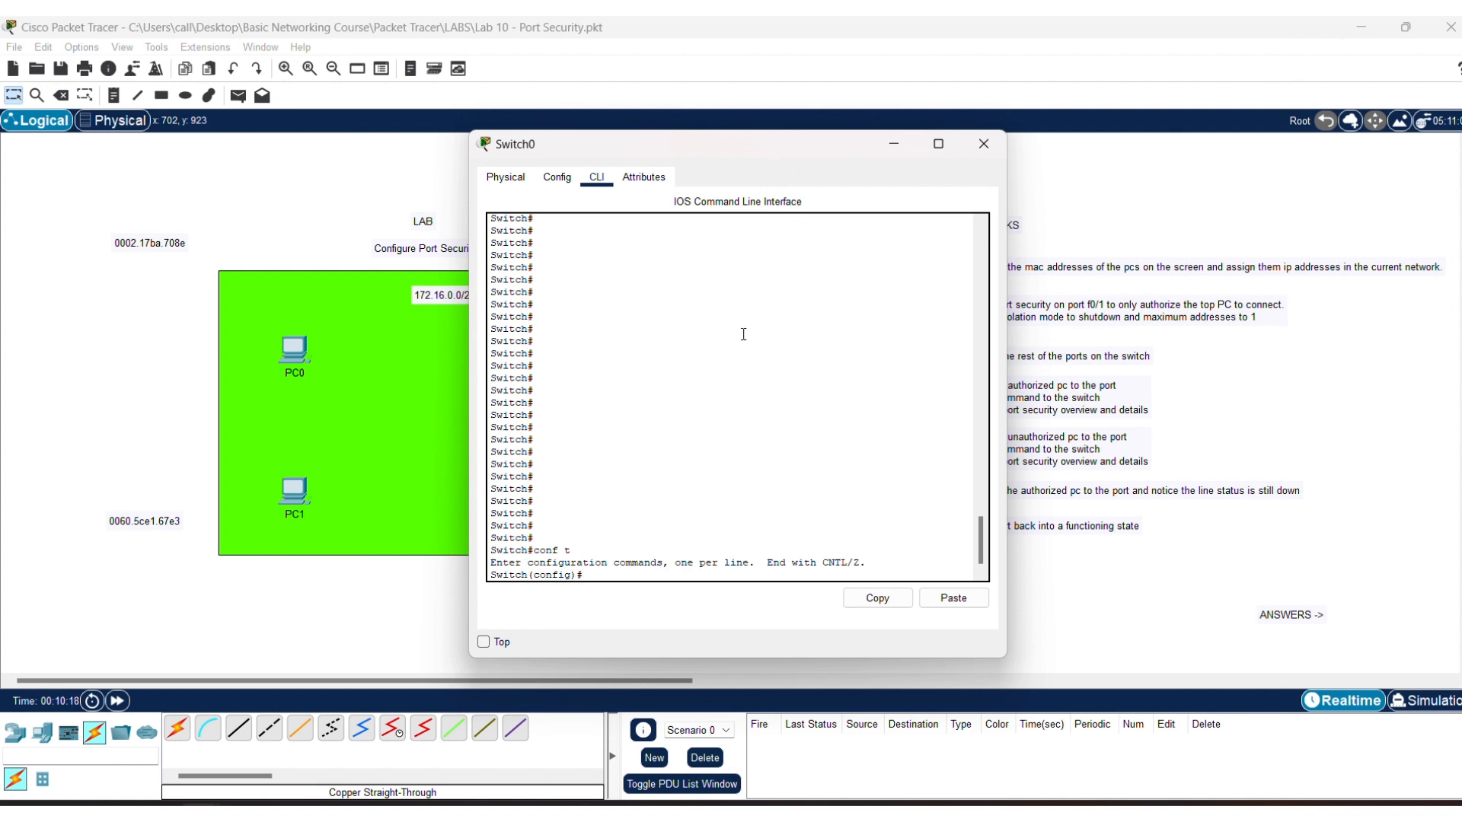
text(int f0/1)
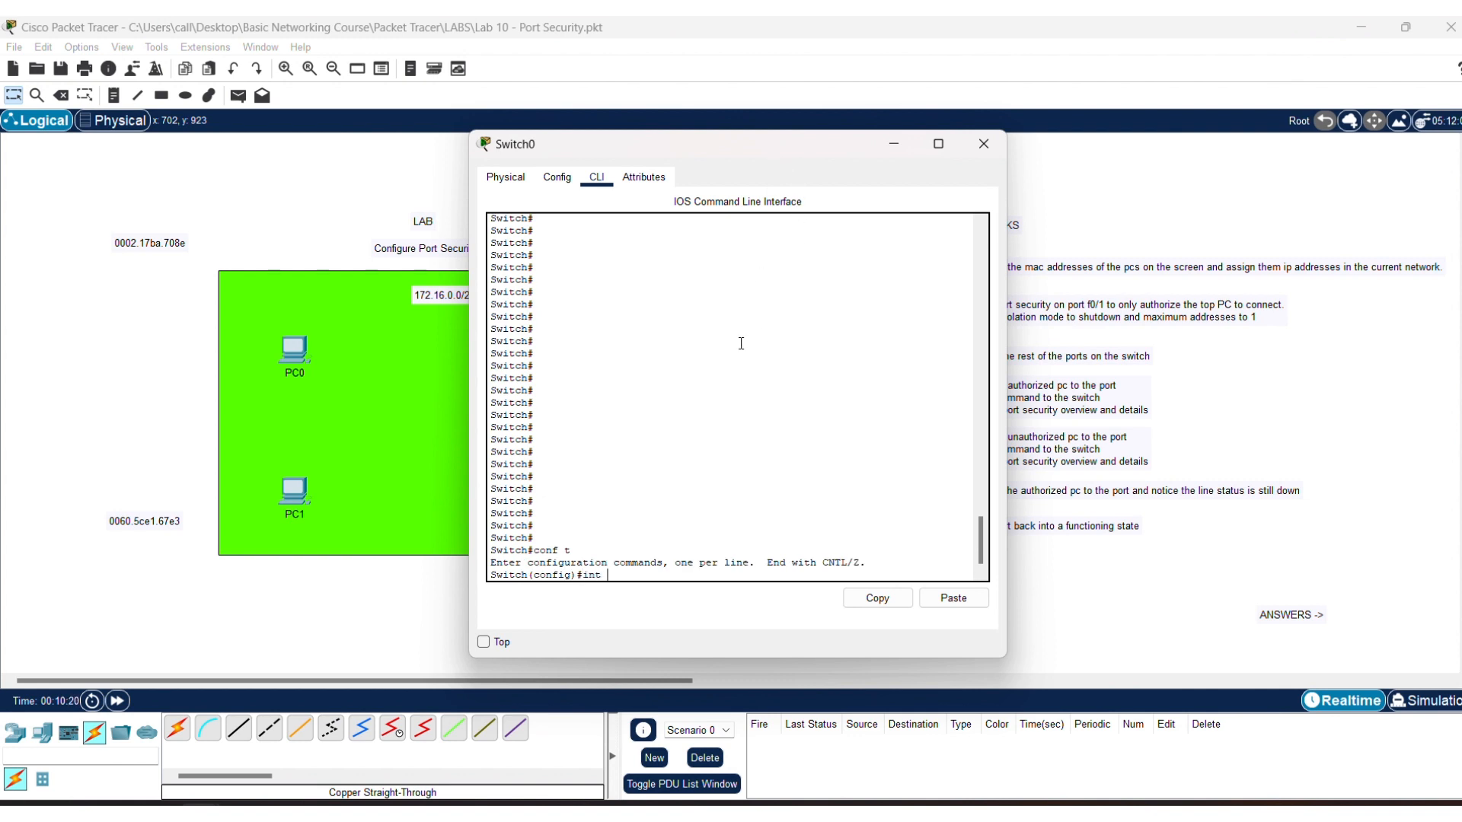
key(Return)
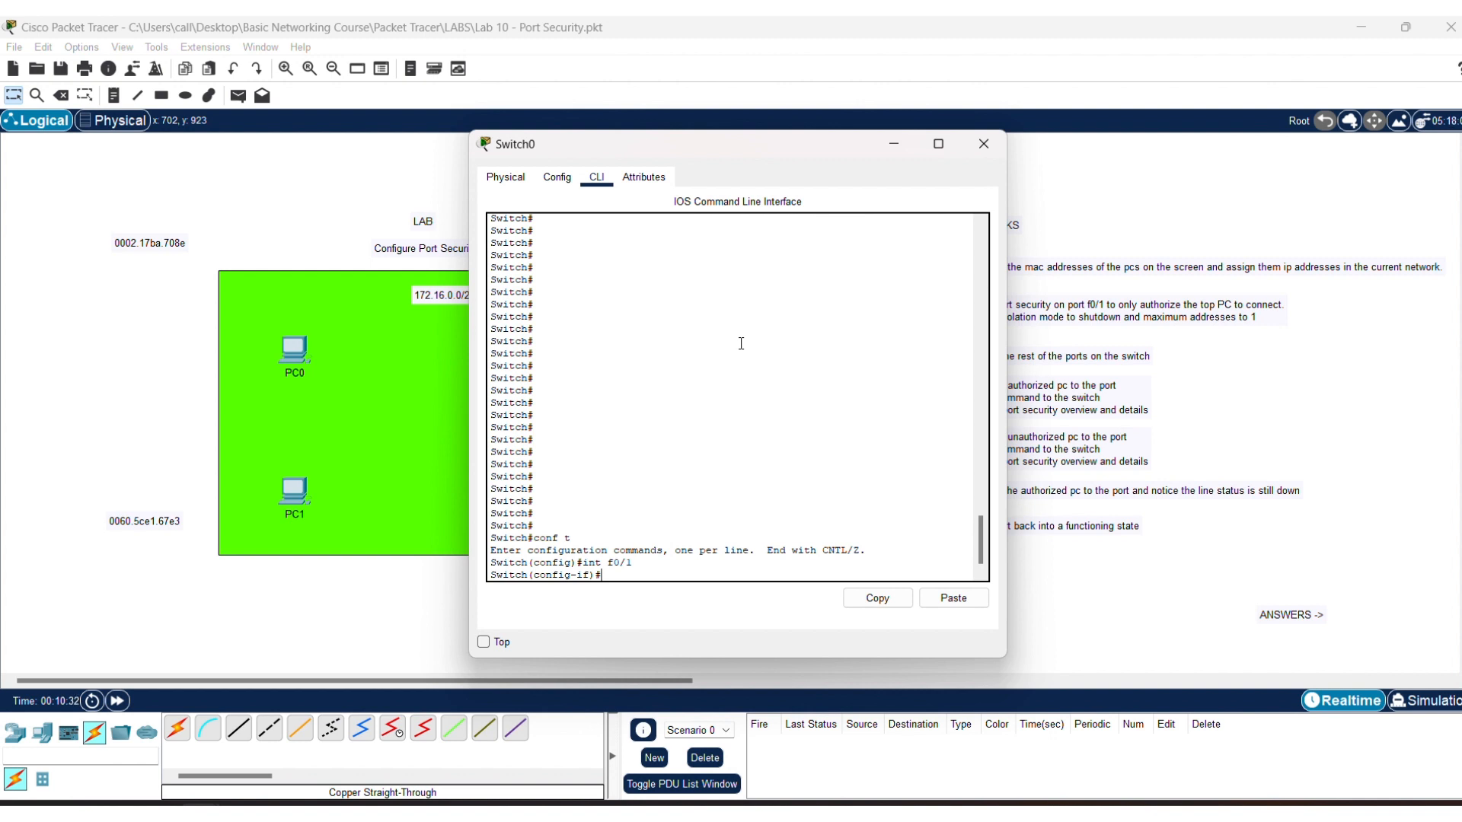
text(swi)
key(Tab)
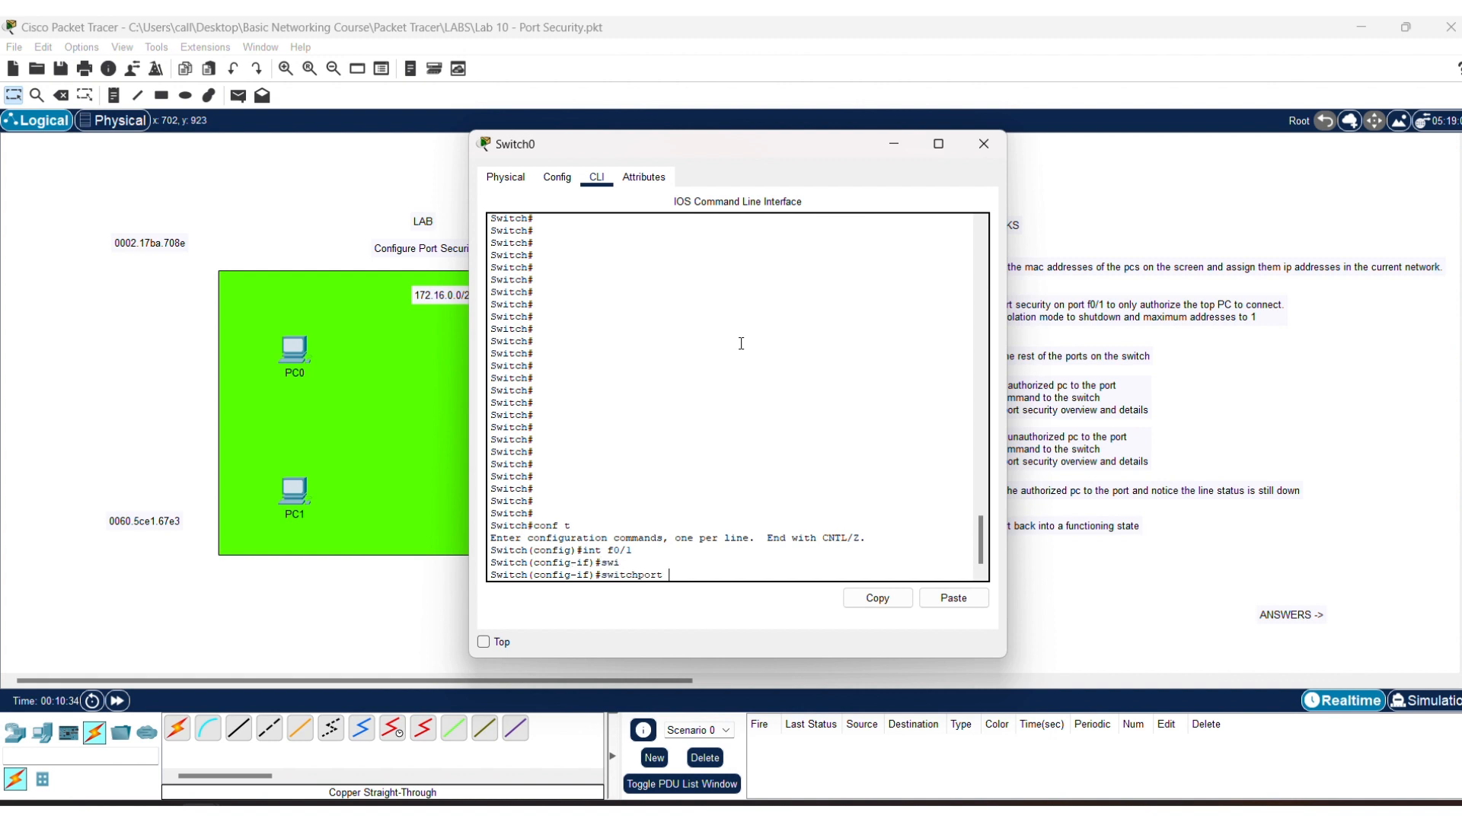
text(mod)
key(Tab)
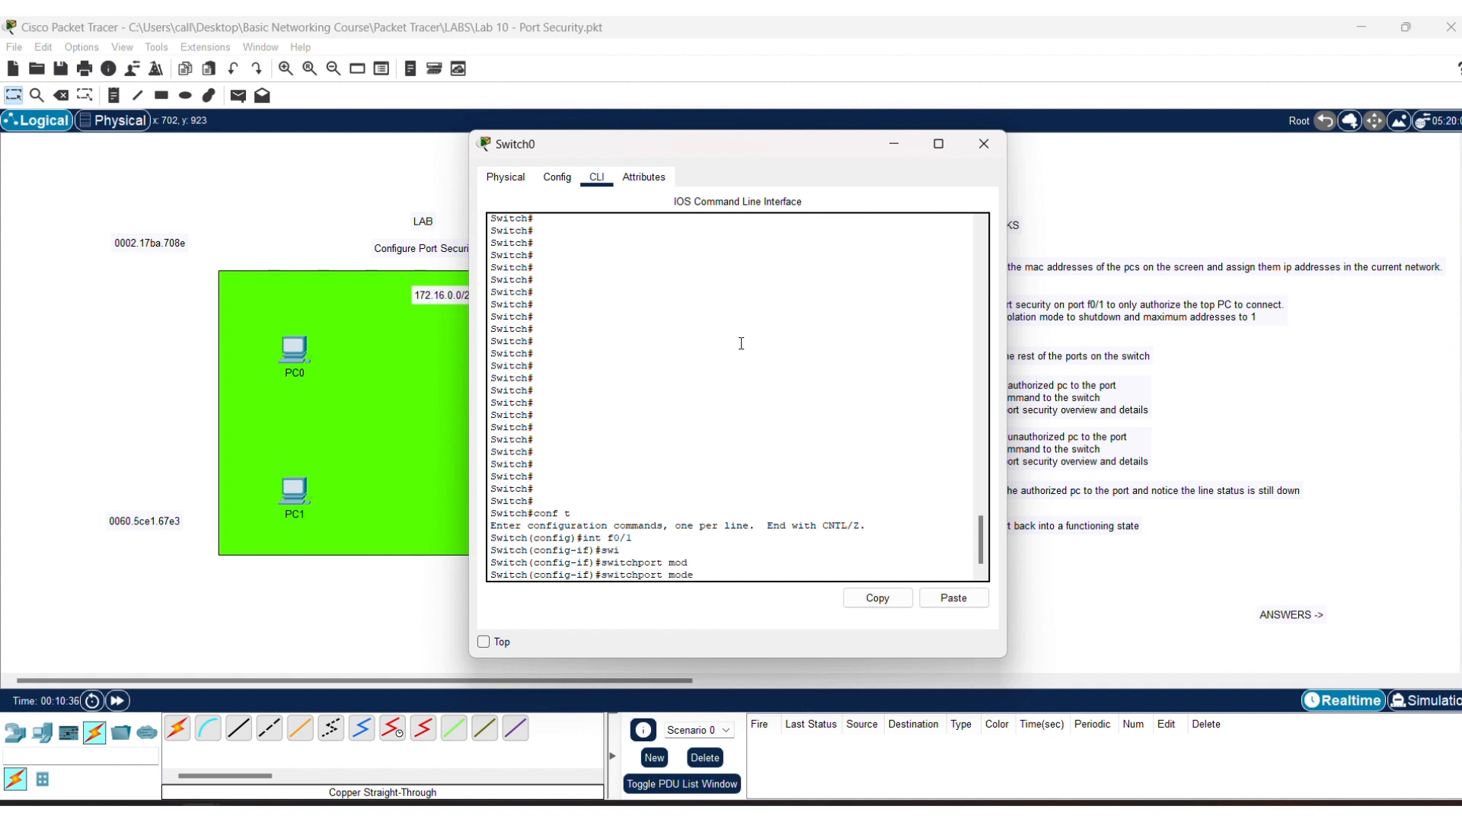
text(ac)
key(Tab)
key(Return)
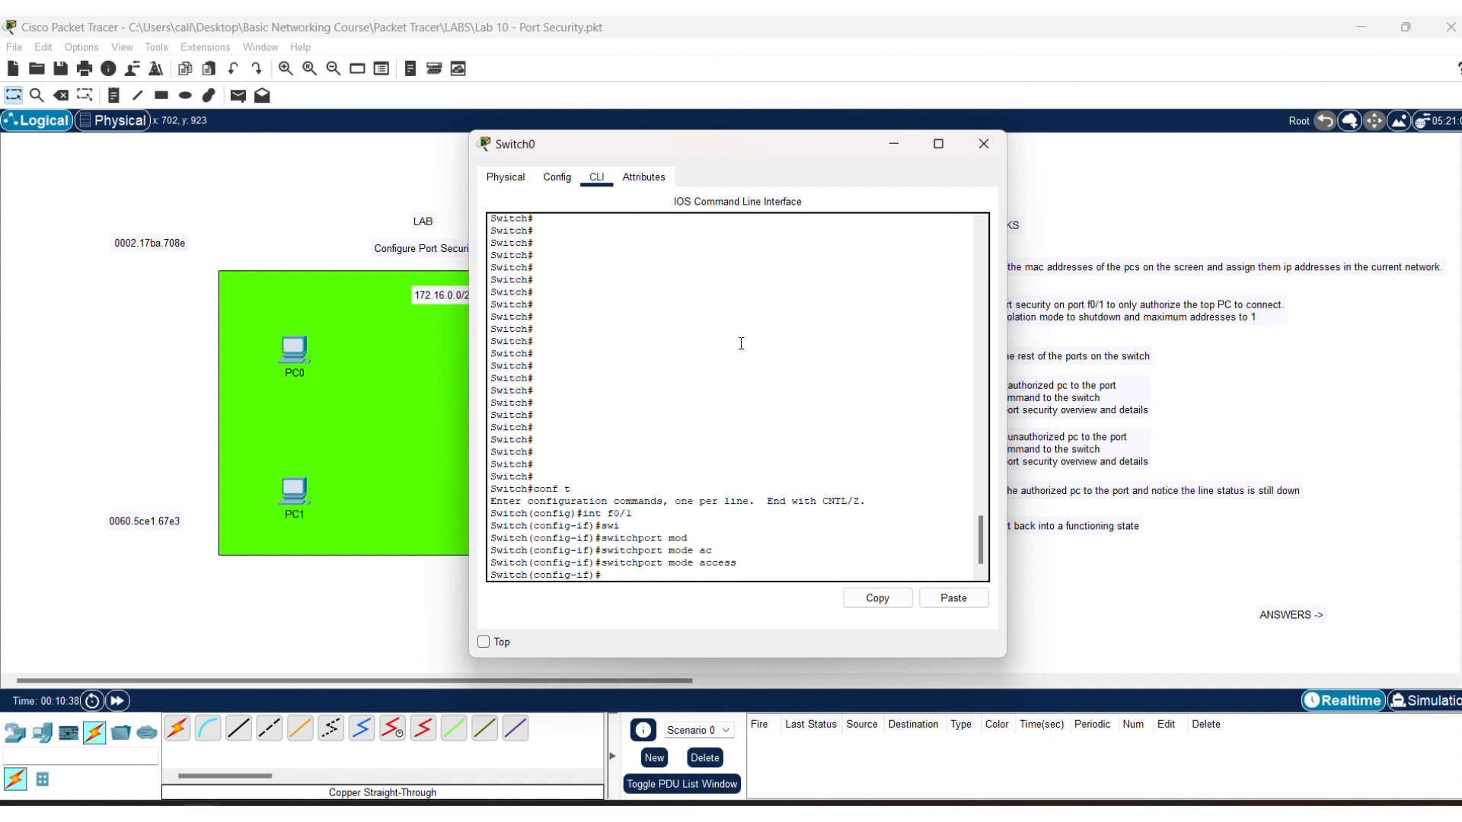
- Enable port security on Switch0's interface f0/1 with the switchport port-security command
text(swit)
key(Tab)
text(port)
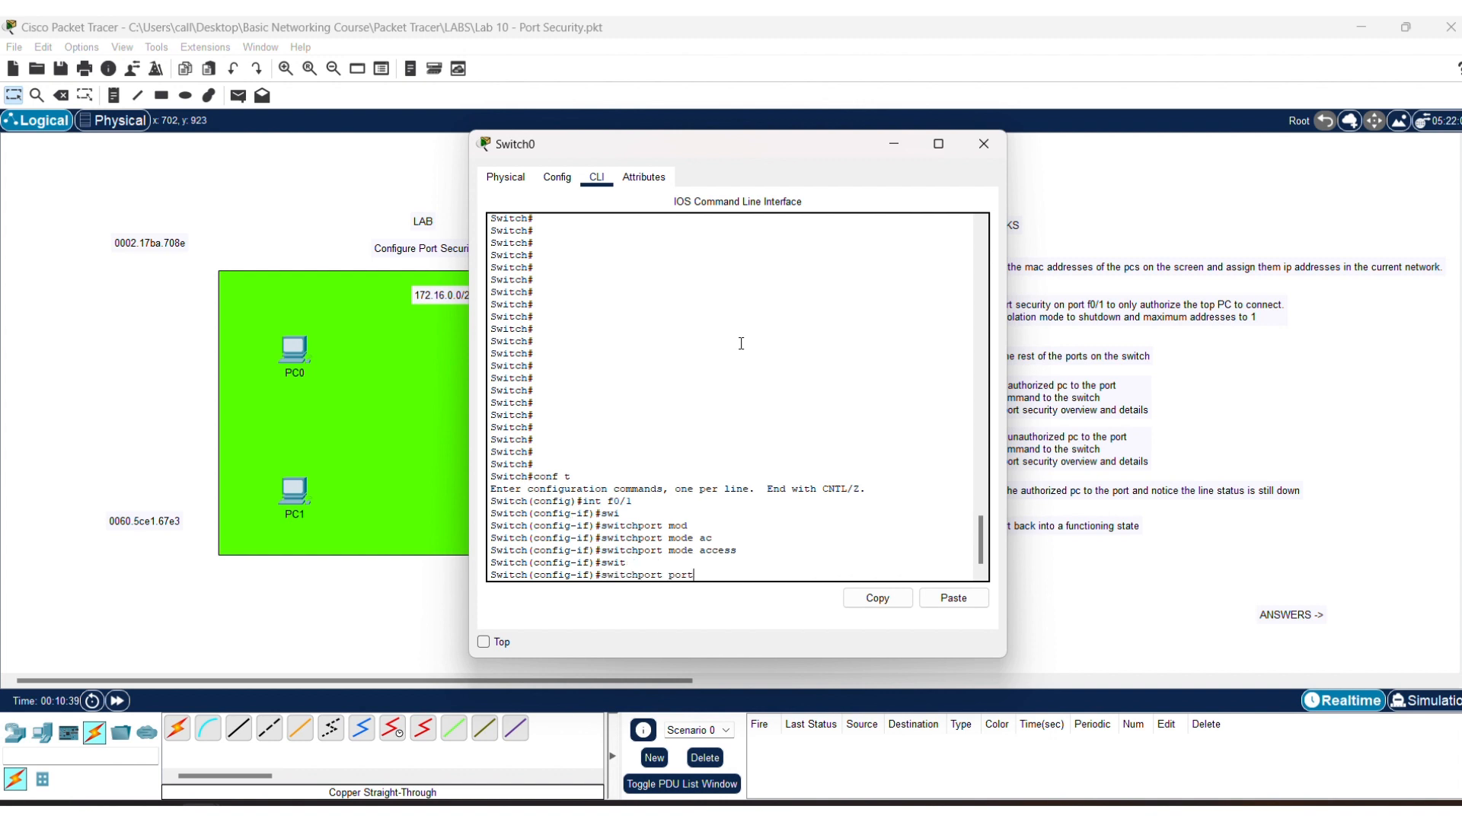
key(Tab)
key(Return)
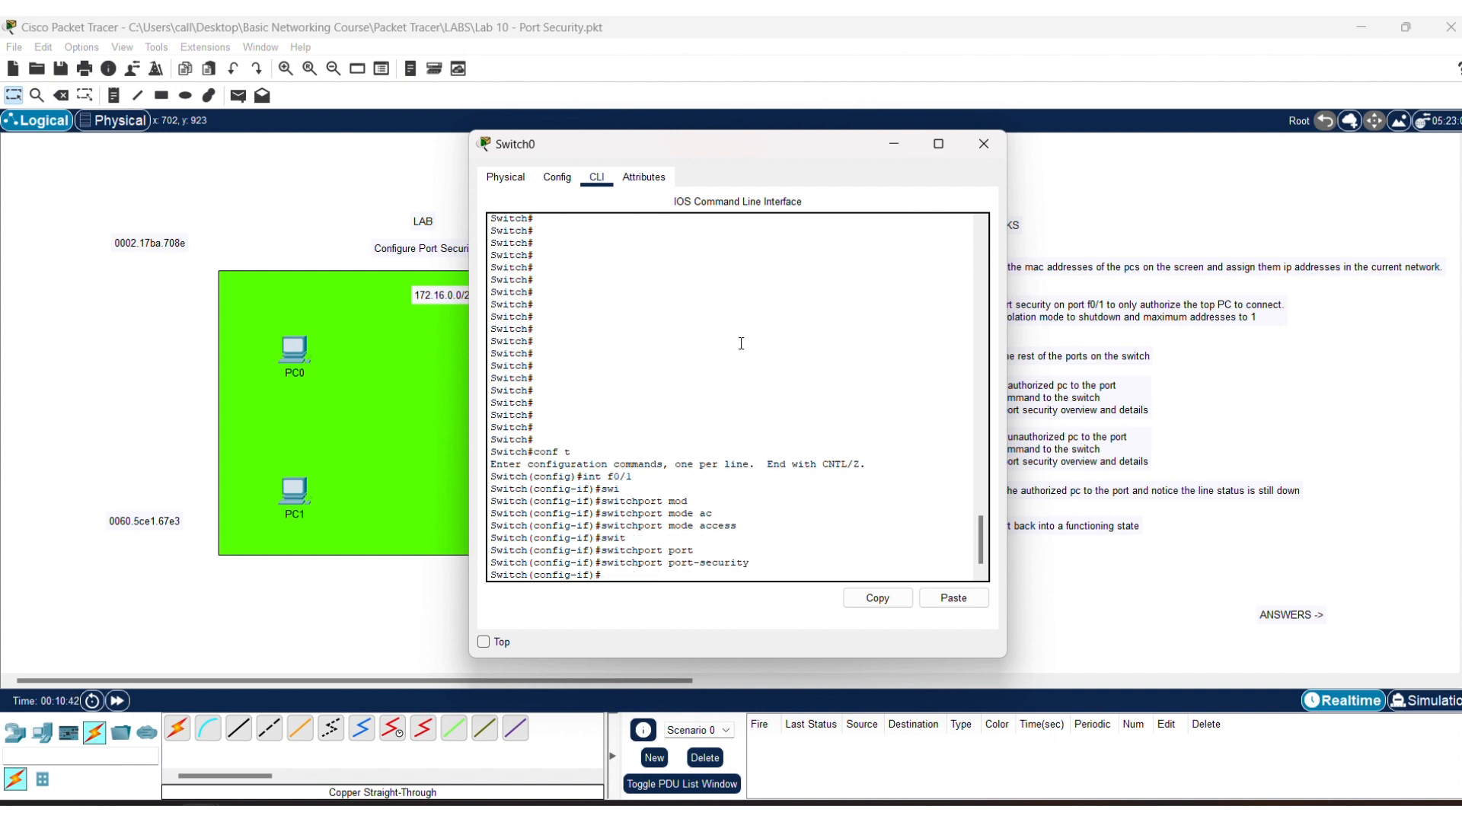
- Check the port-security mac-address options and authorize PC0's MAC address 0002.17ba.708e on f0/1
text(swit)
key(Tab)
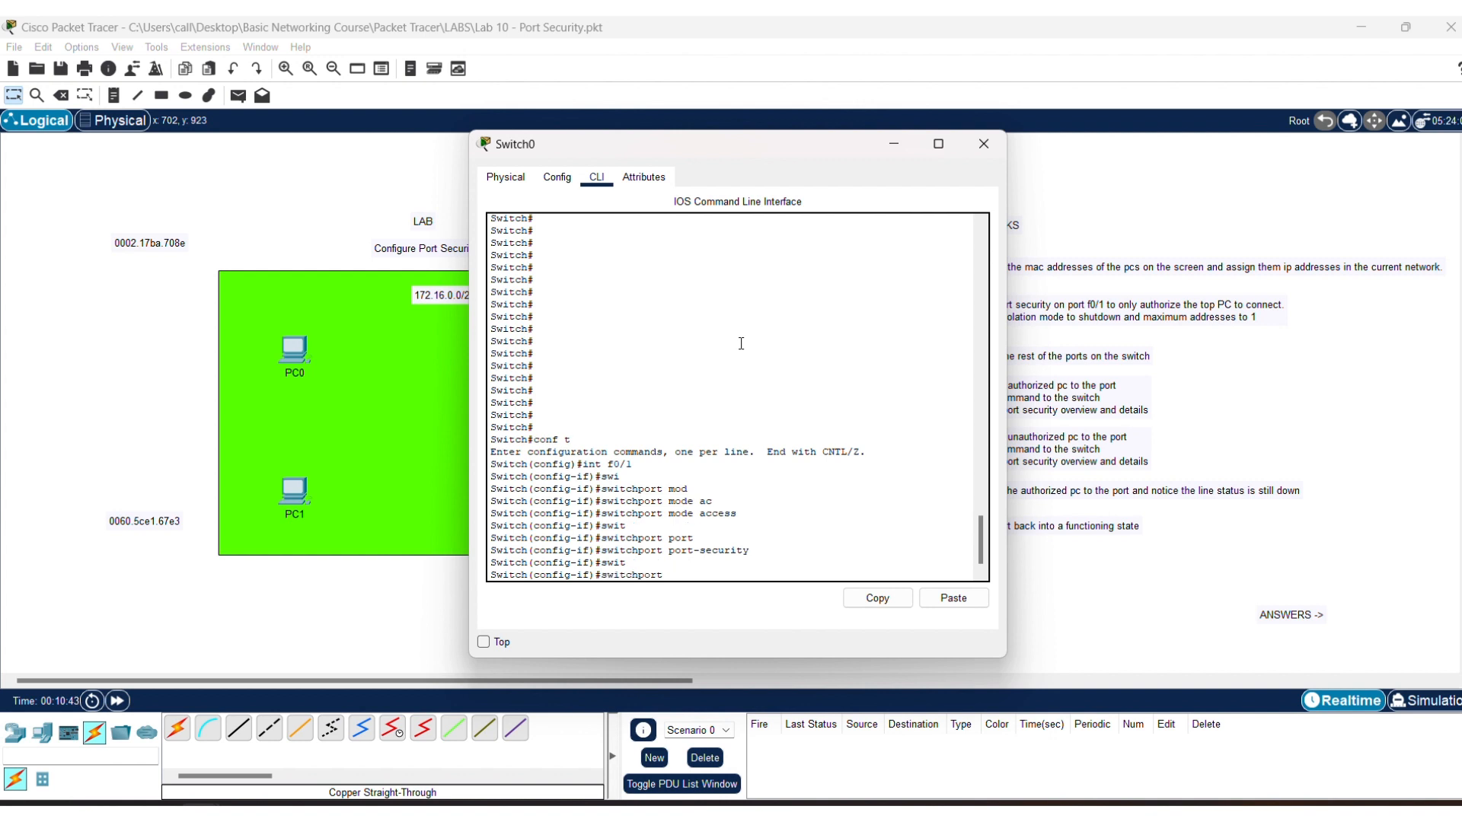
text(por)
key(Tab)
text(mac)
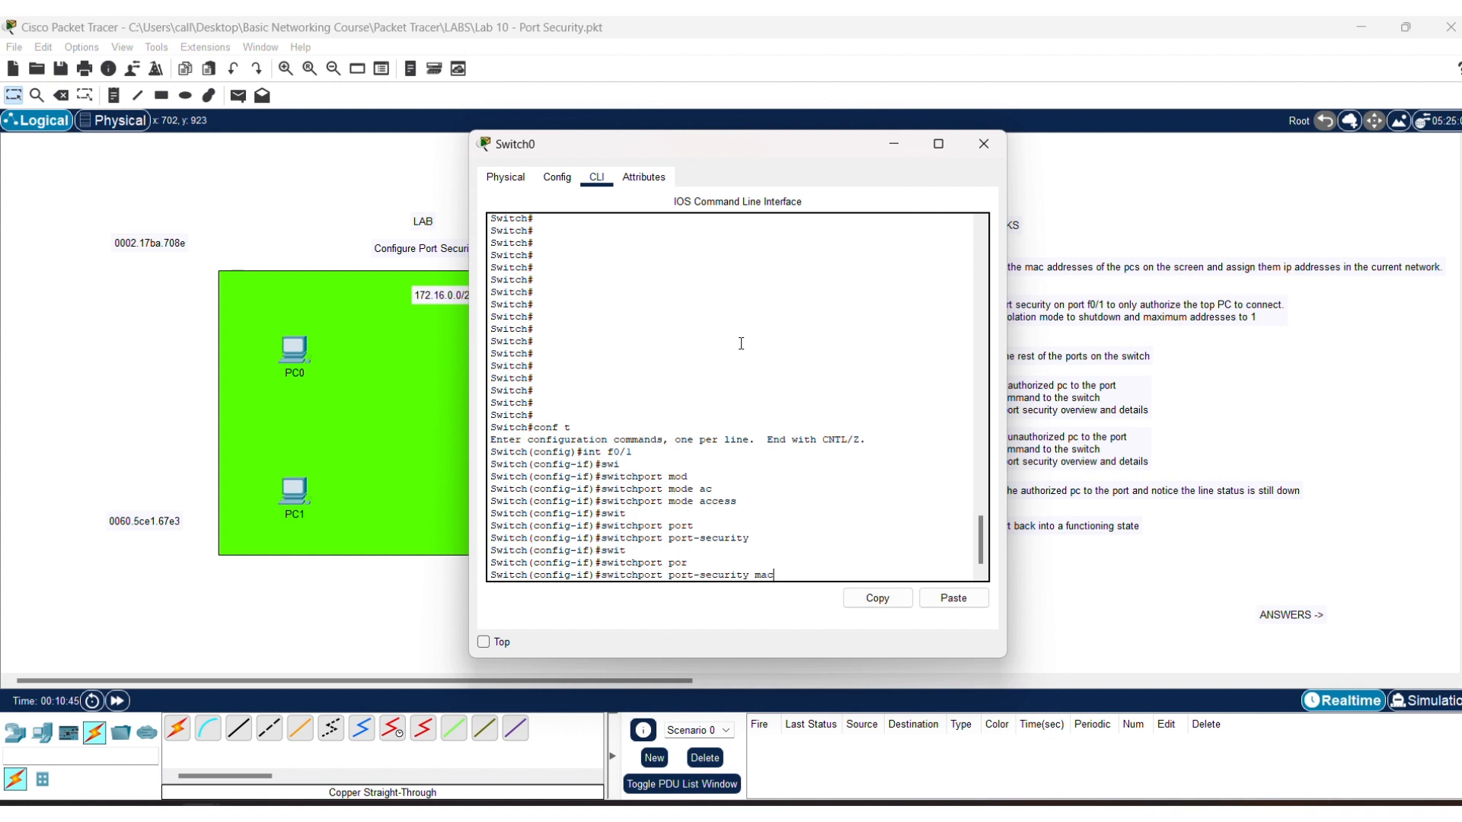
key(Tab)
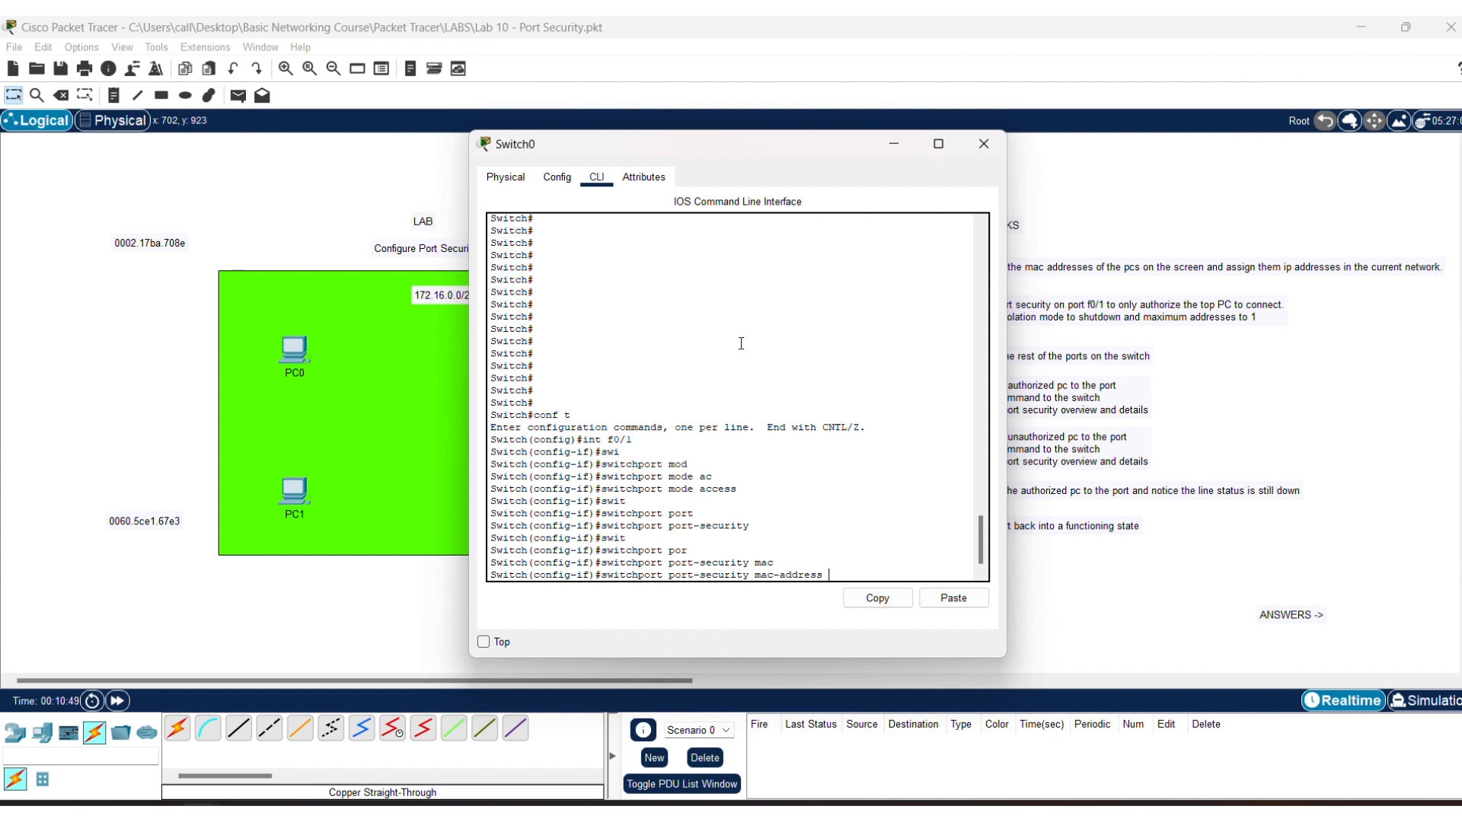
text(?)
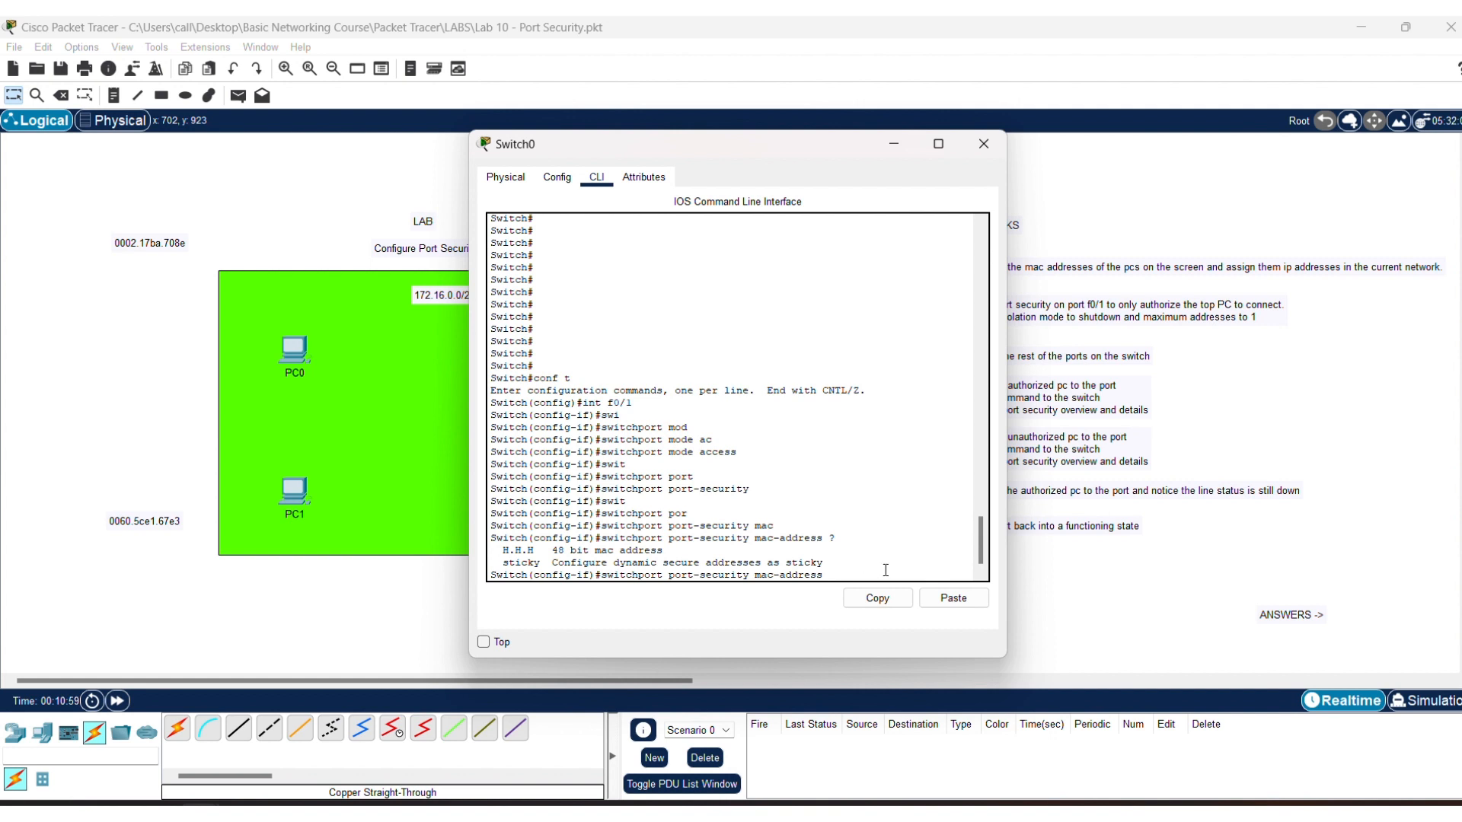
text(0002.17ba.708e)
key(Return)
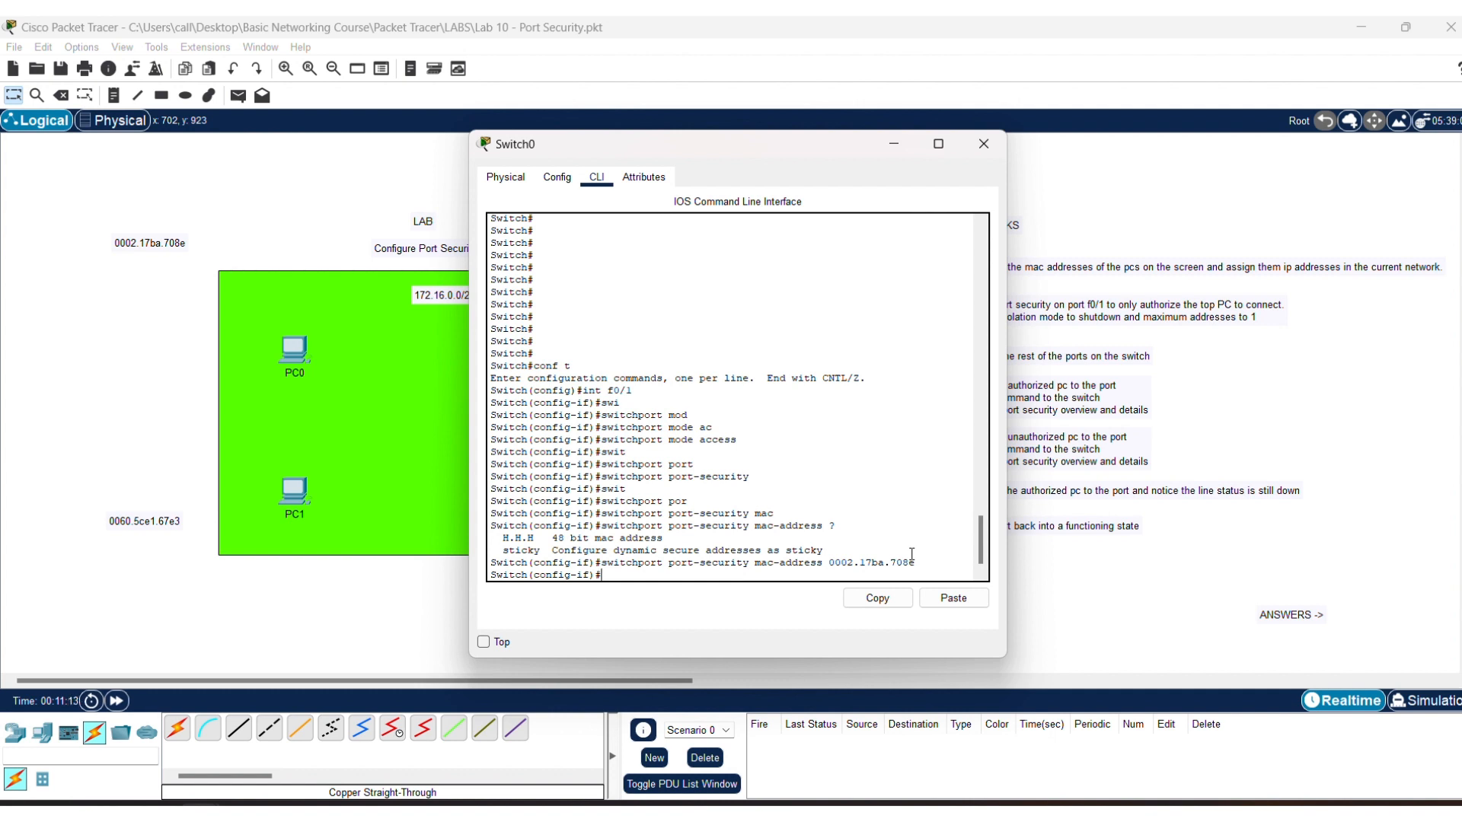
- Limit f0/1 to a port-security maximum of 1 address
text(swi)
key(Tab)
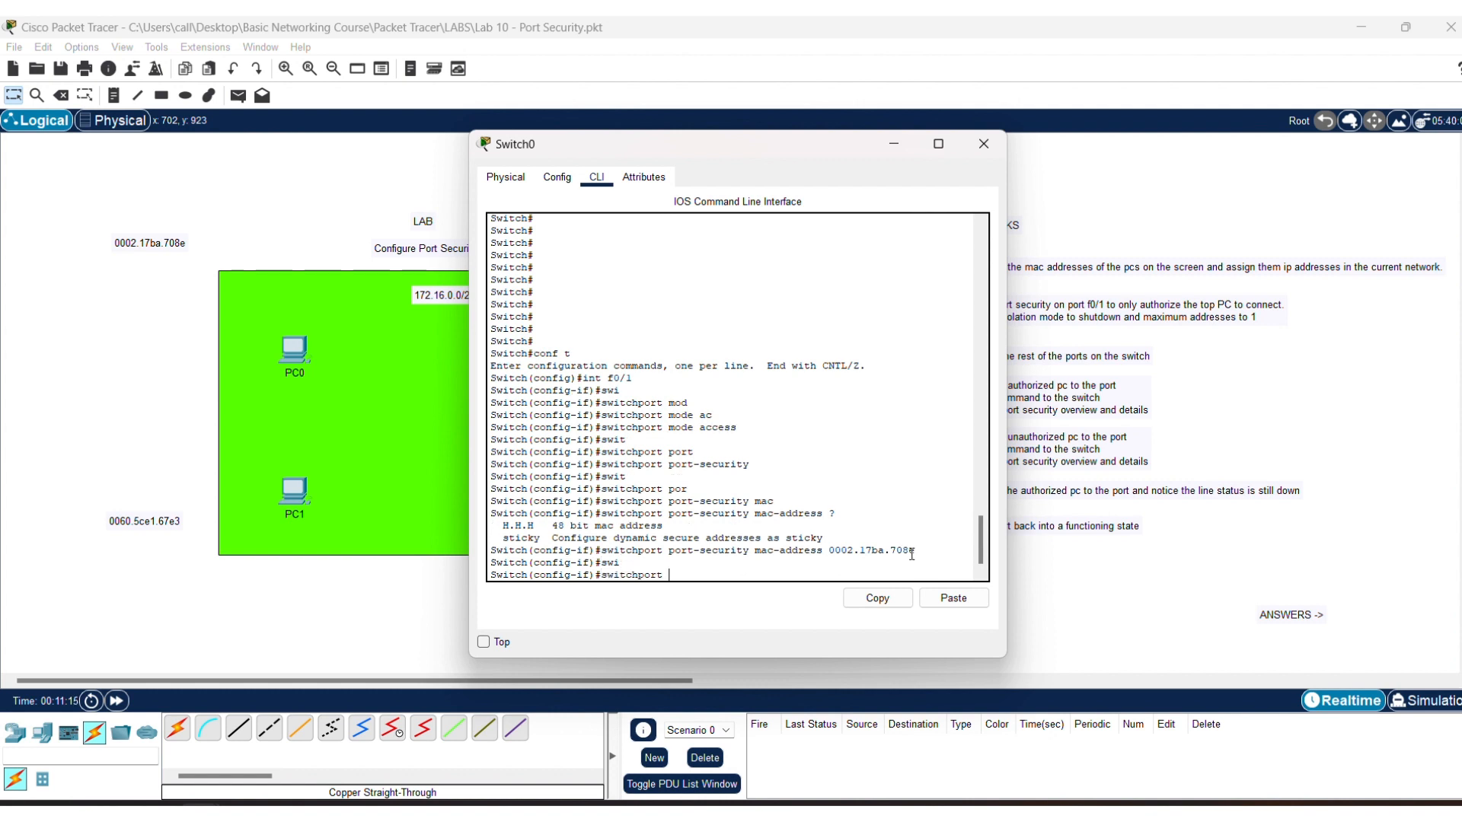
text(port)
key(Tab)
text(max)
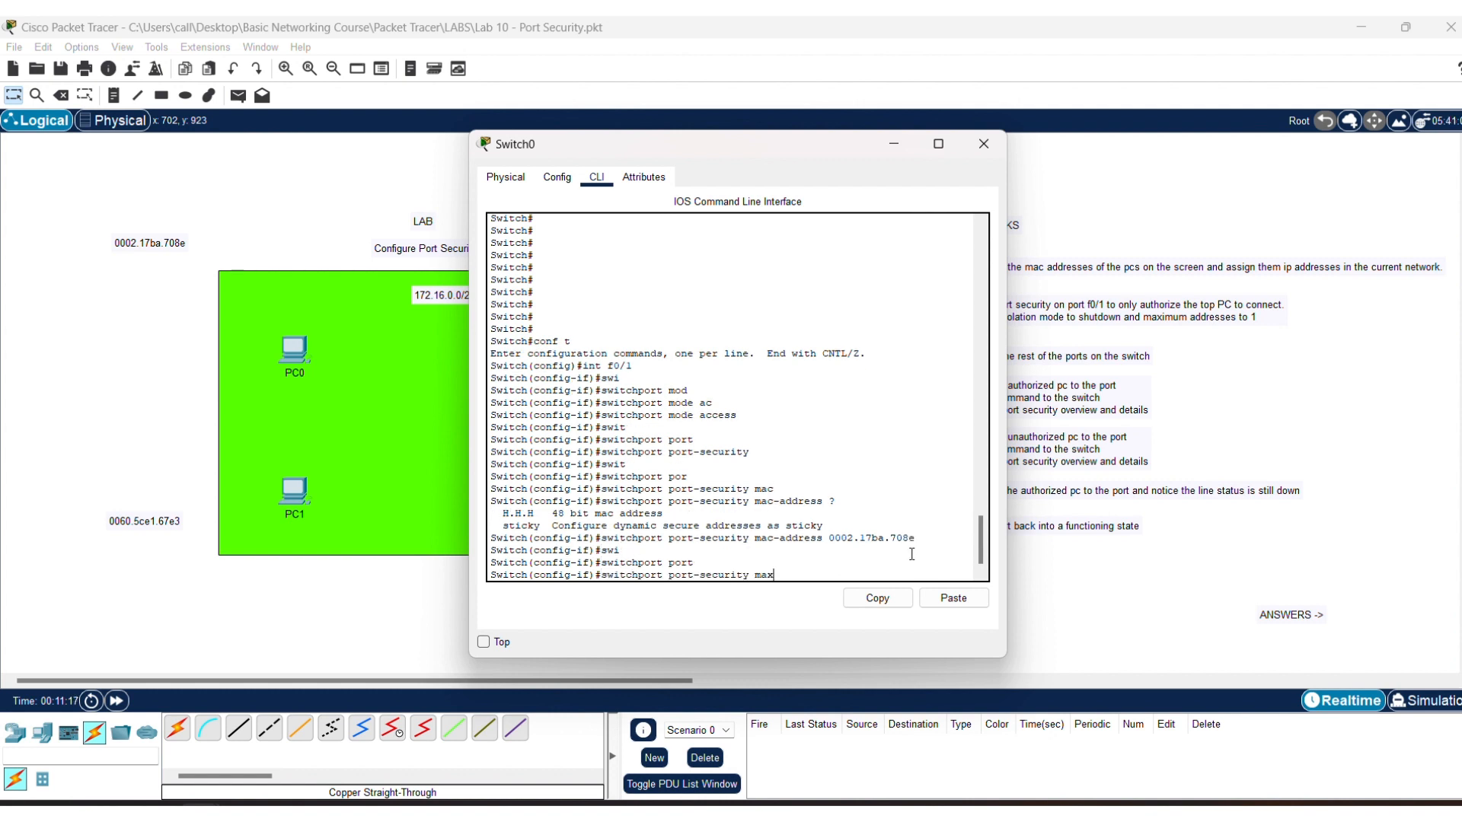
key(Tab)
text(1)
key(Return)
- Set f0/1's port-security violation mode to shutdown, then end configuration mode and close the Switch0 window
text(swi)
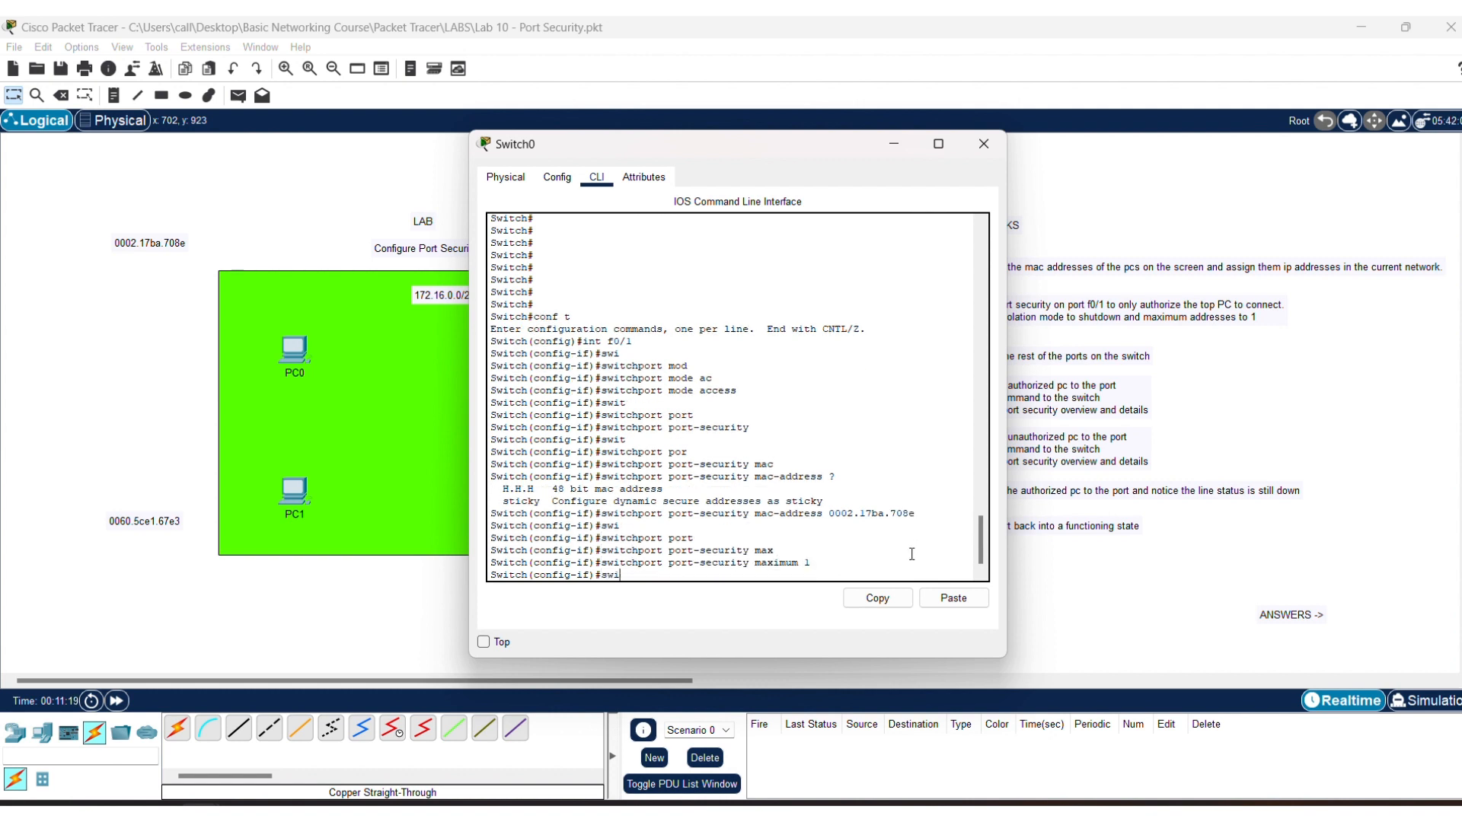
key(Tab)
text(port)
key(Tab)
text(vio)
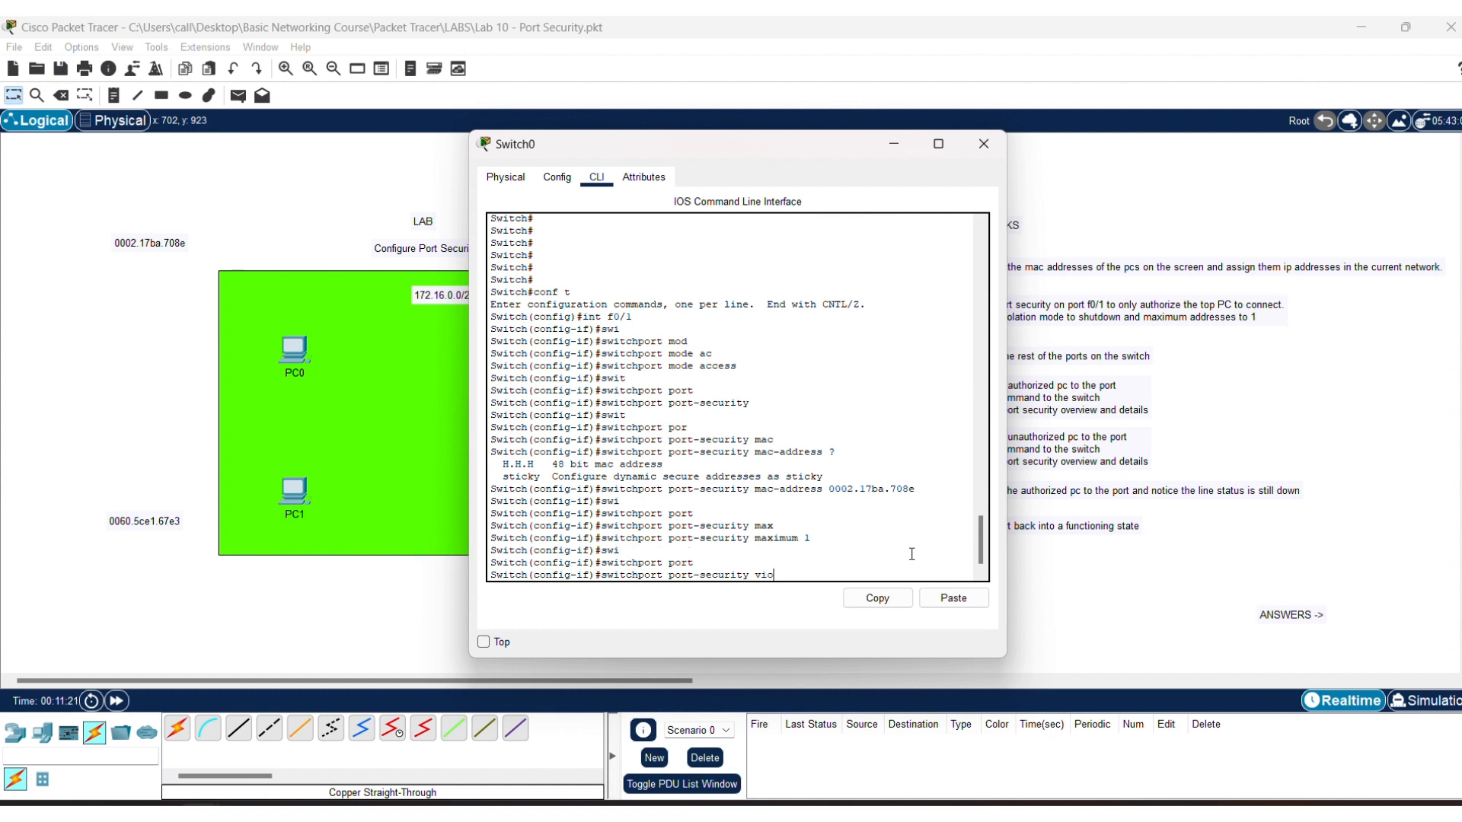
key(Tab)
text(shut)
key(Tab)
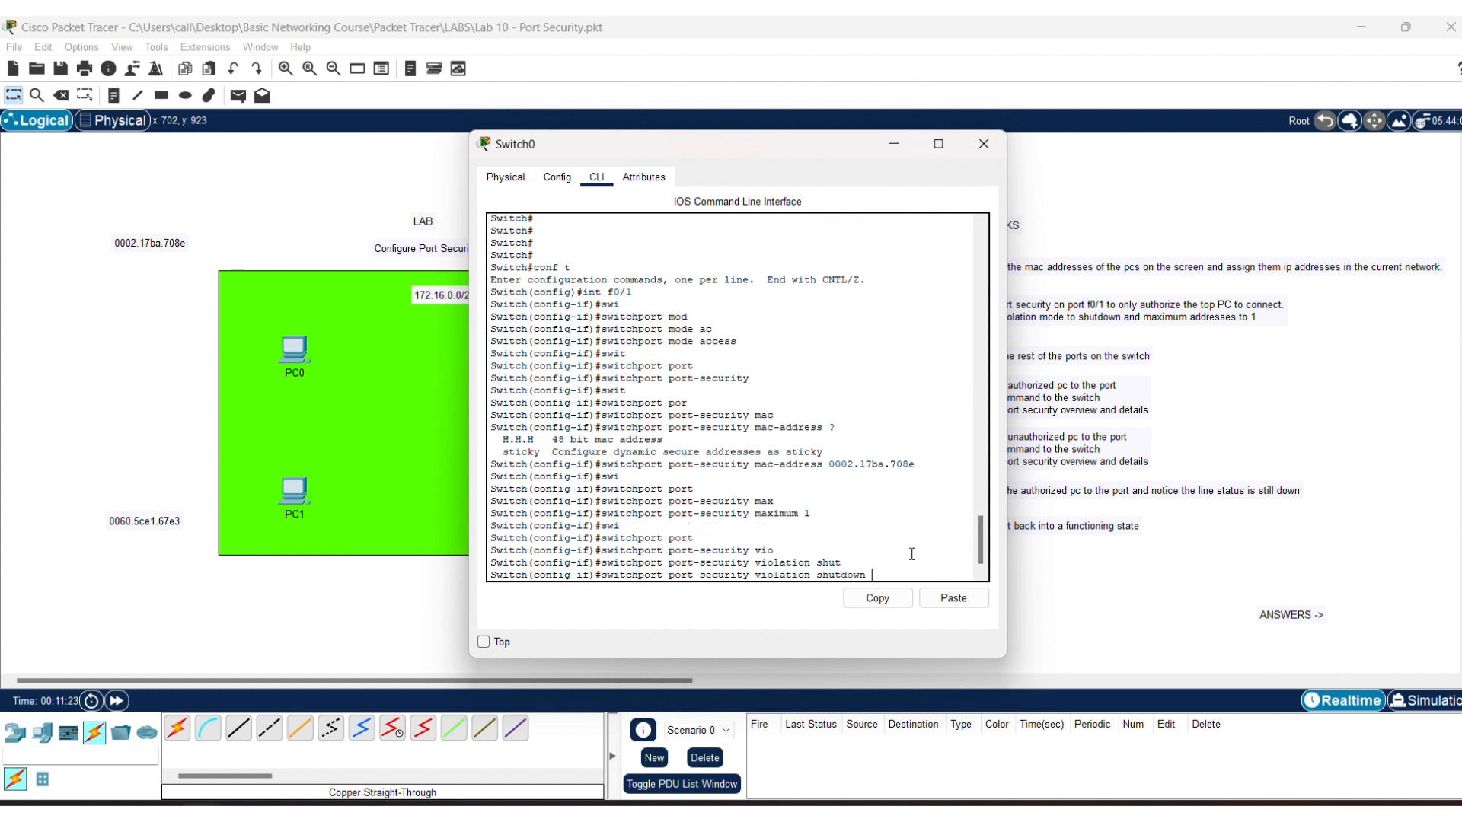
key(Return)
text(end)
key(Return)
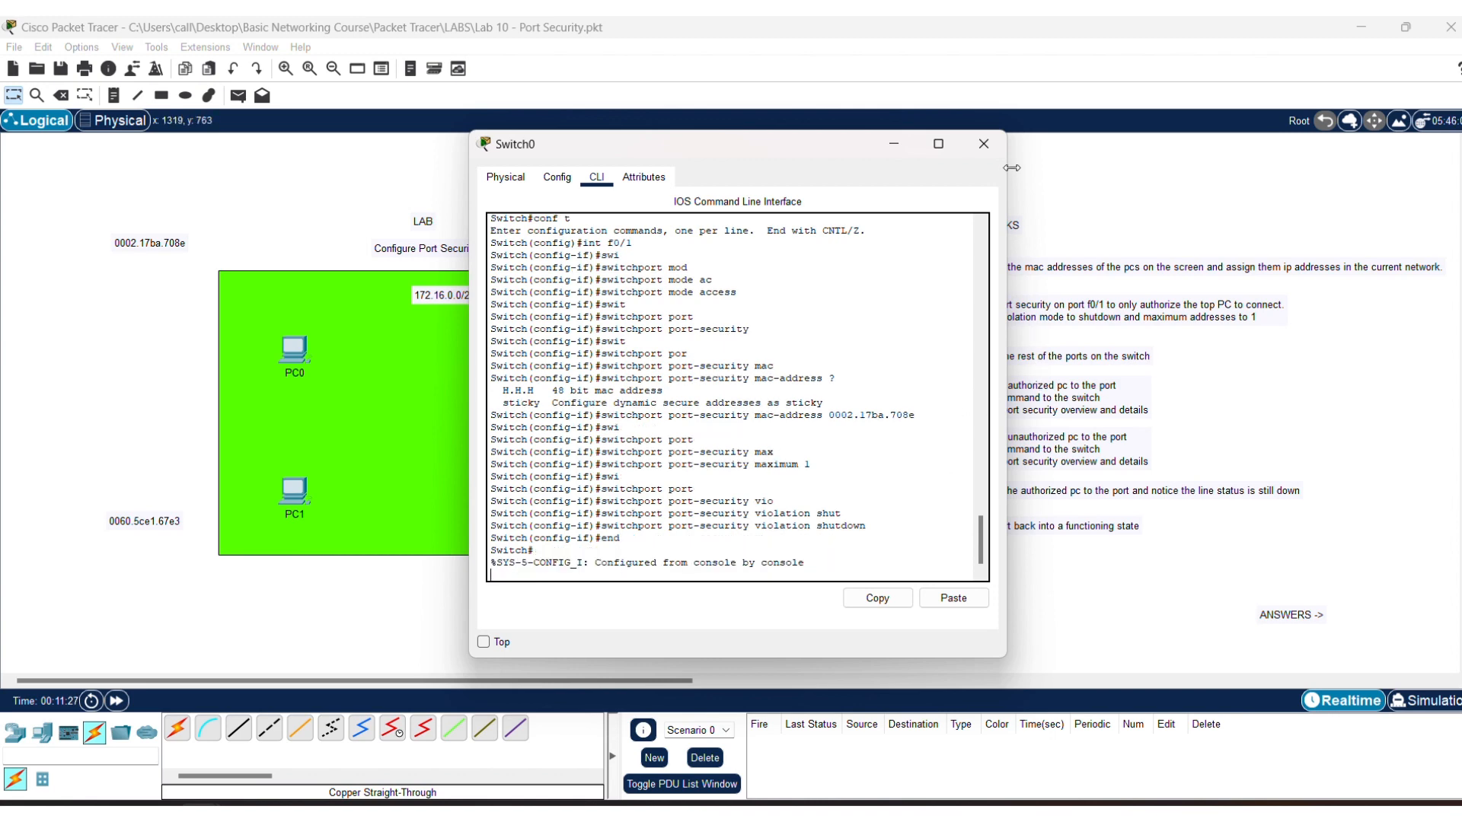
click(983, 143)
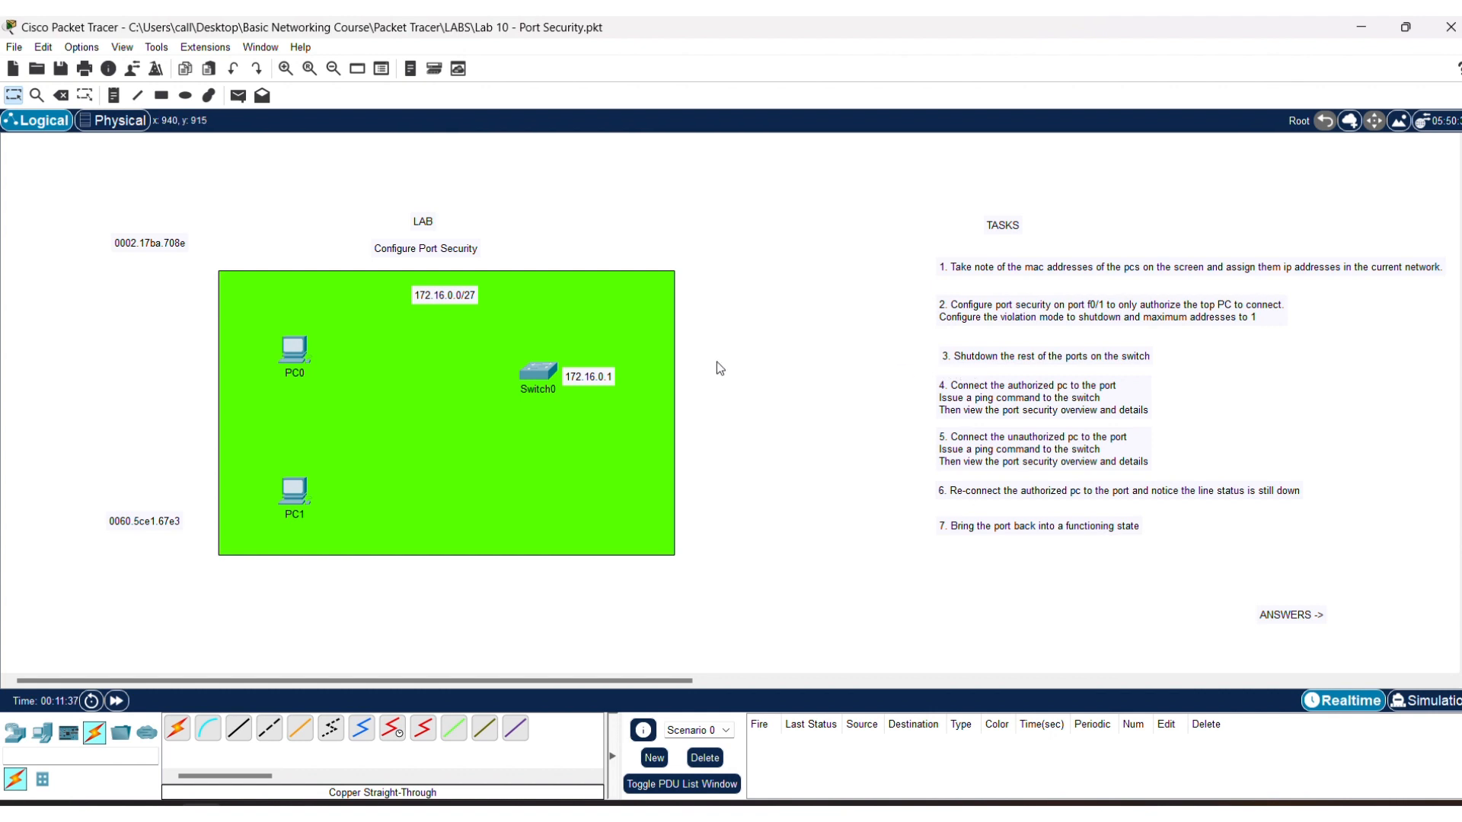
- Reopen Switch0's command line and examine the complete interface status list with show ip int br
click(546, 370)
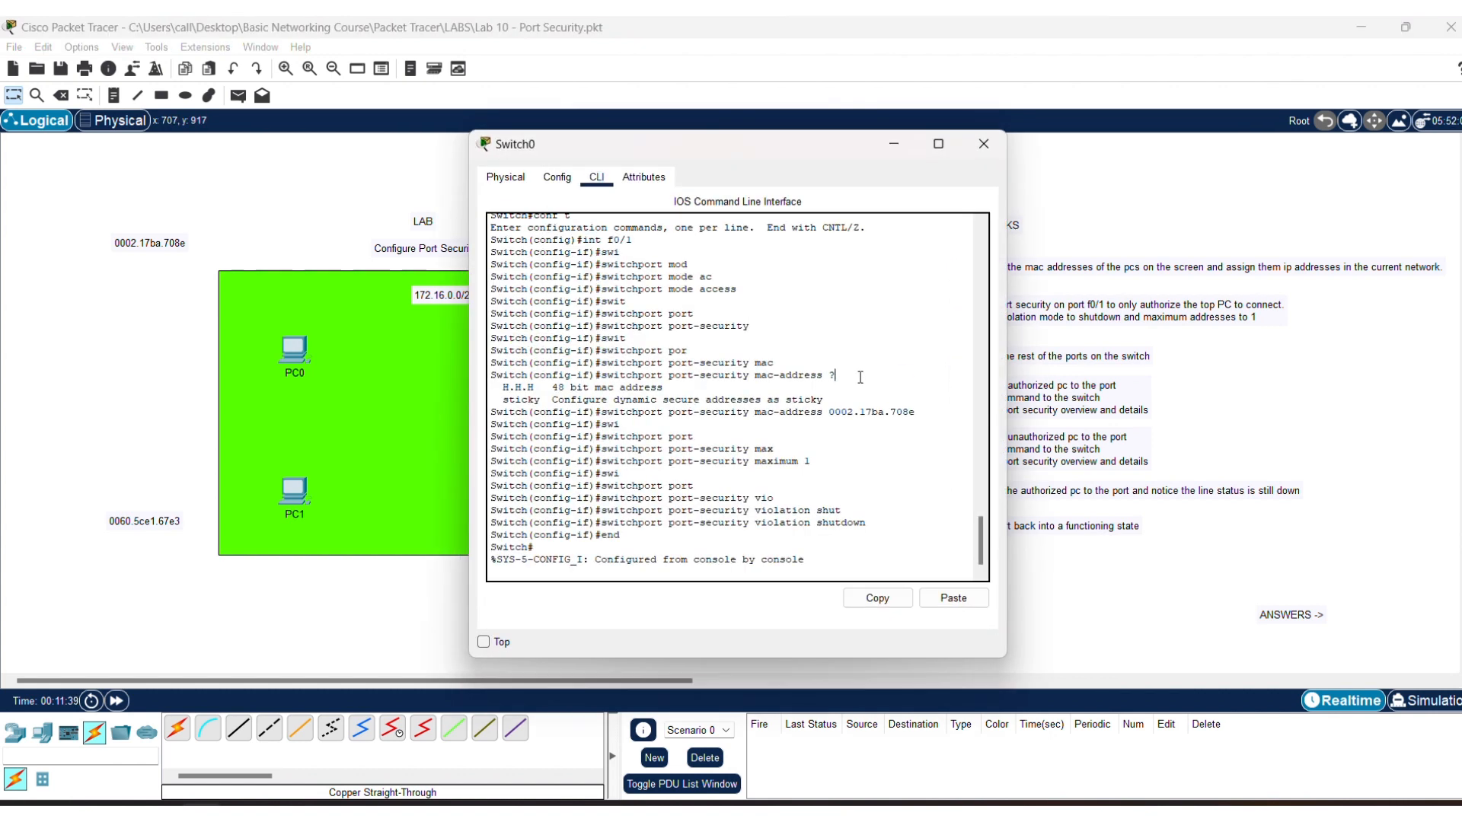
text(show i)
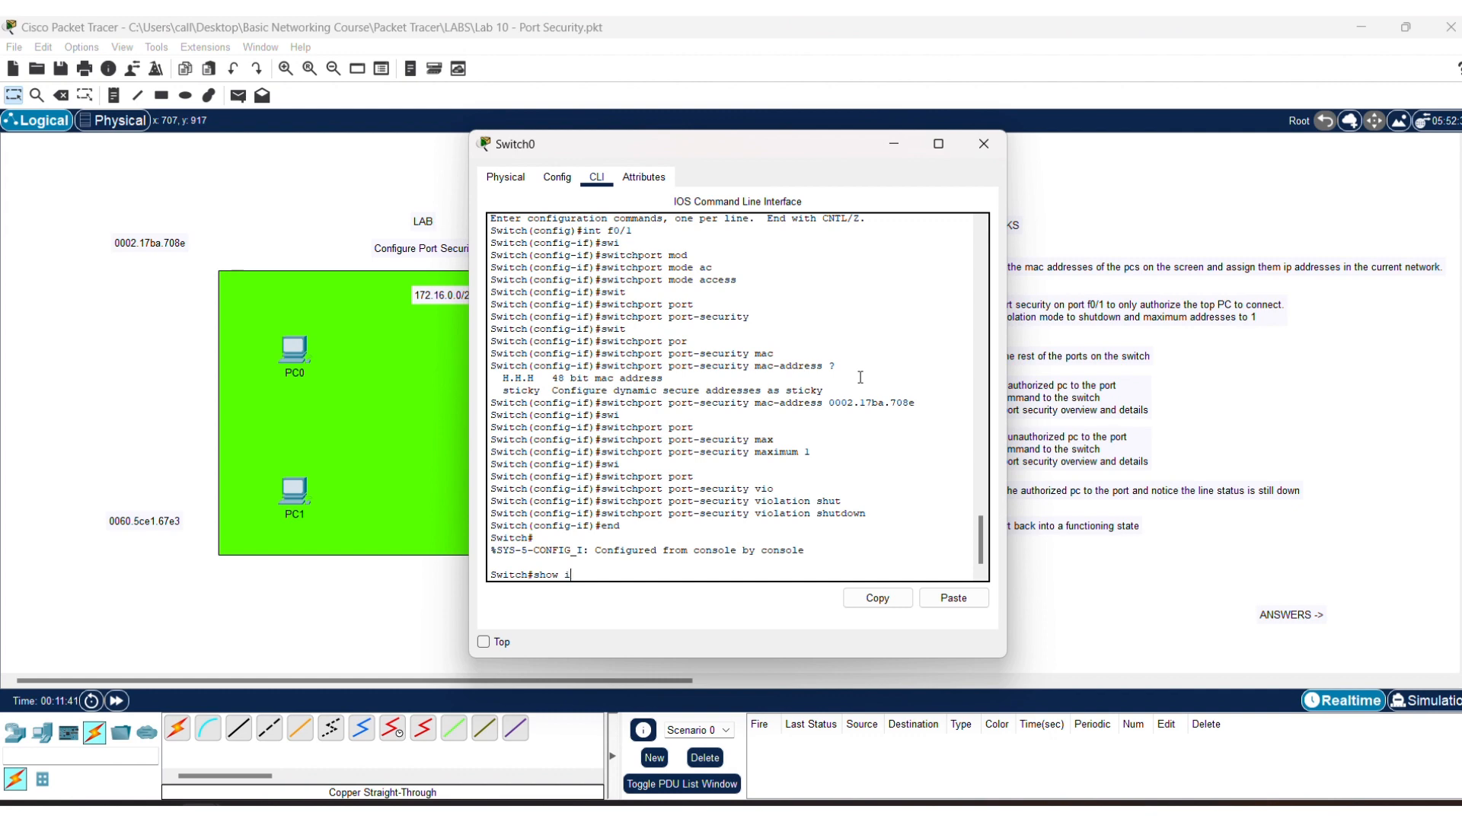
text(p int br)
key(Return)
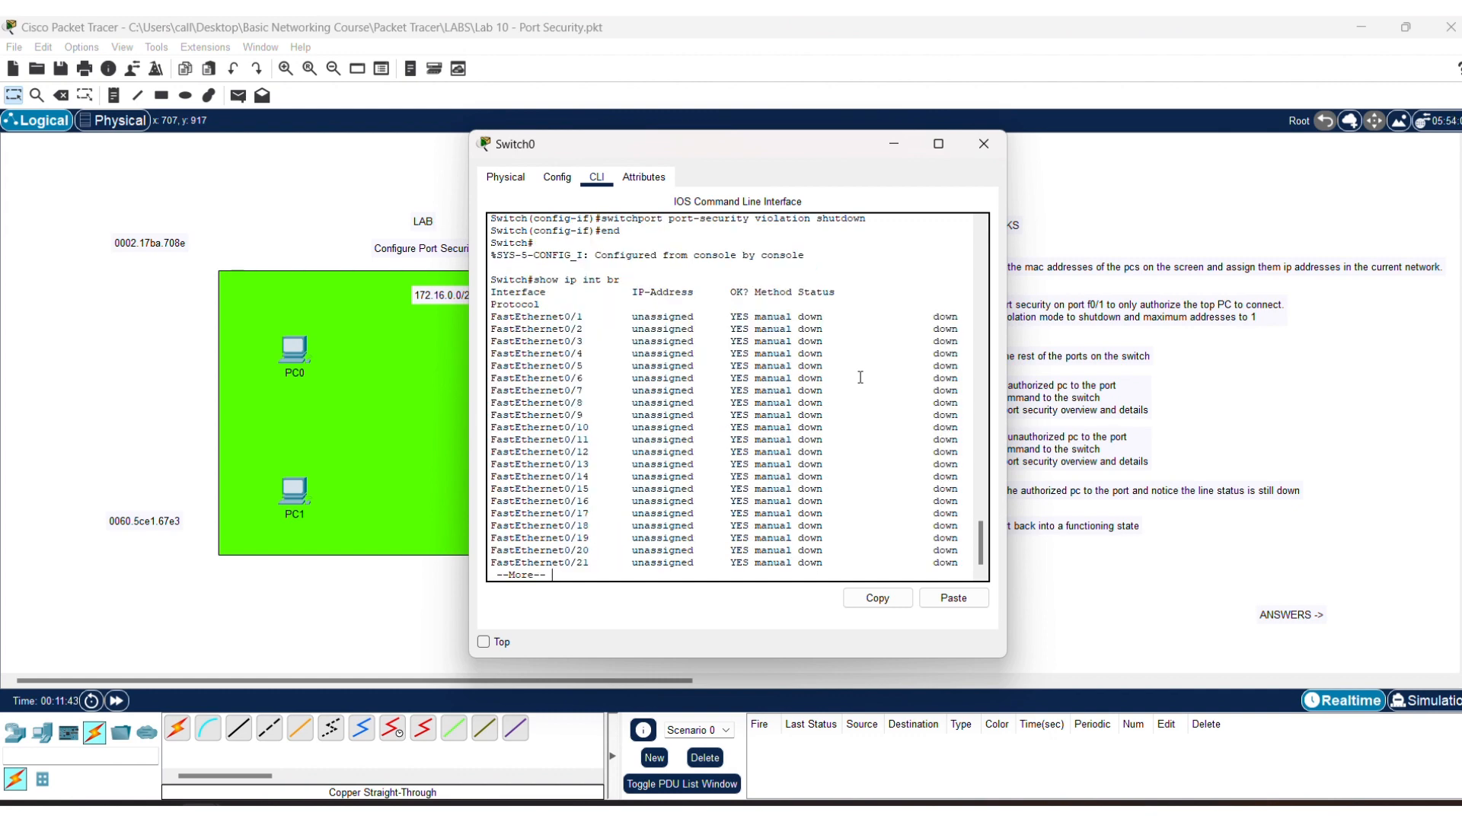
key(space)
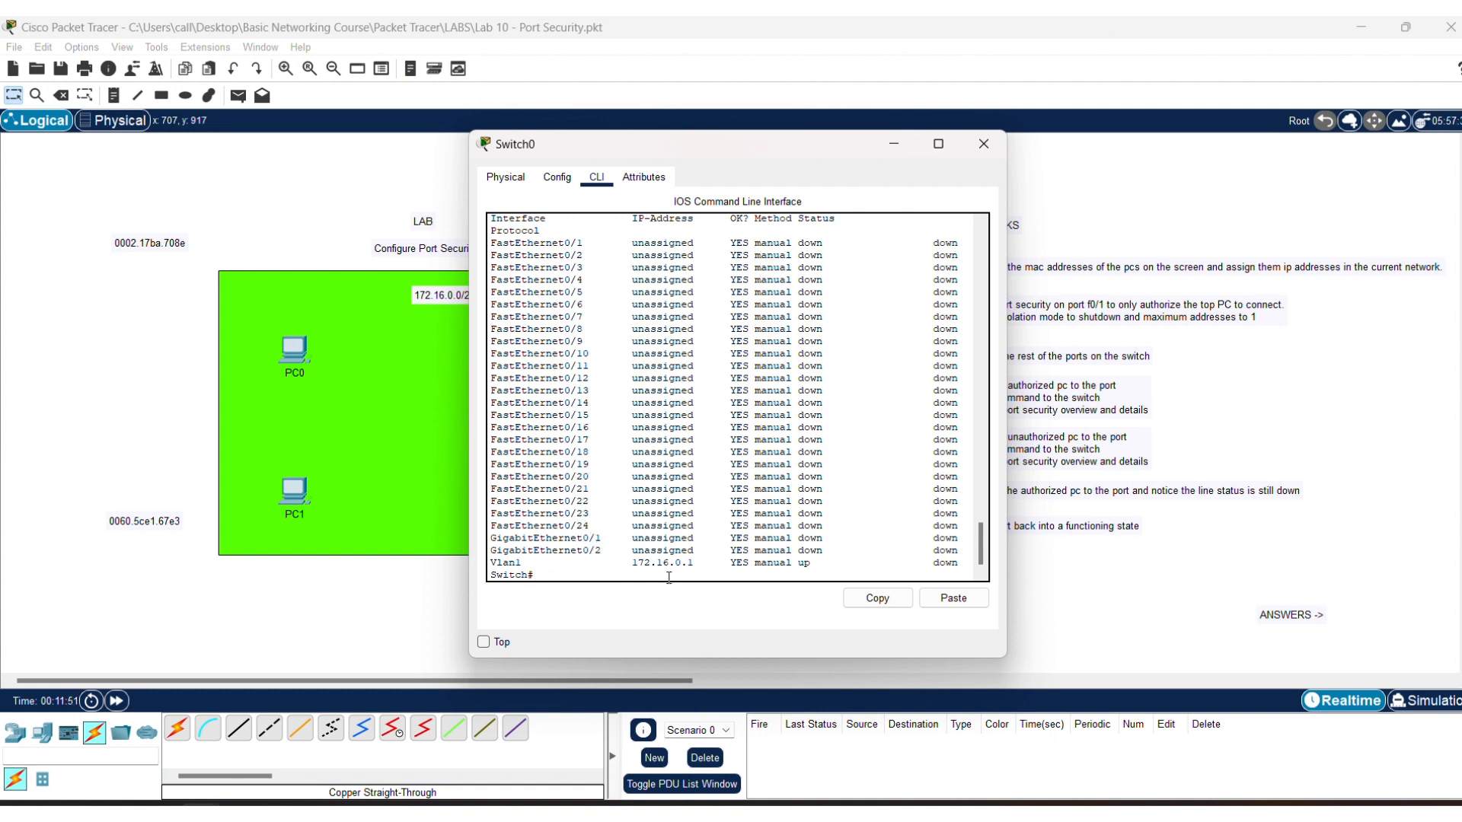
- Shut down the switch interface range f0/2-24,g0/1-2 in global configuration and return to privileged mode
text(nf t)
key(Return)
text(int)
key(Tab)
text(rang)
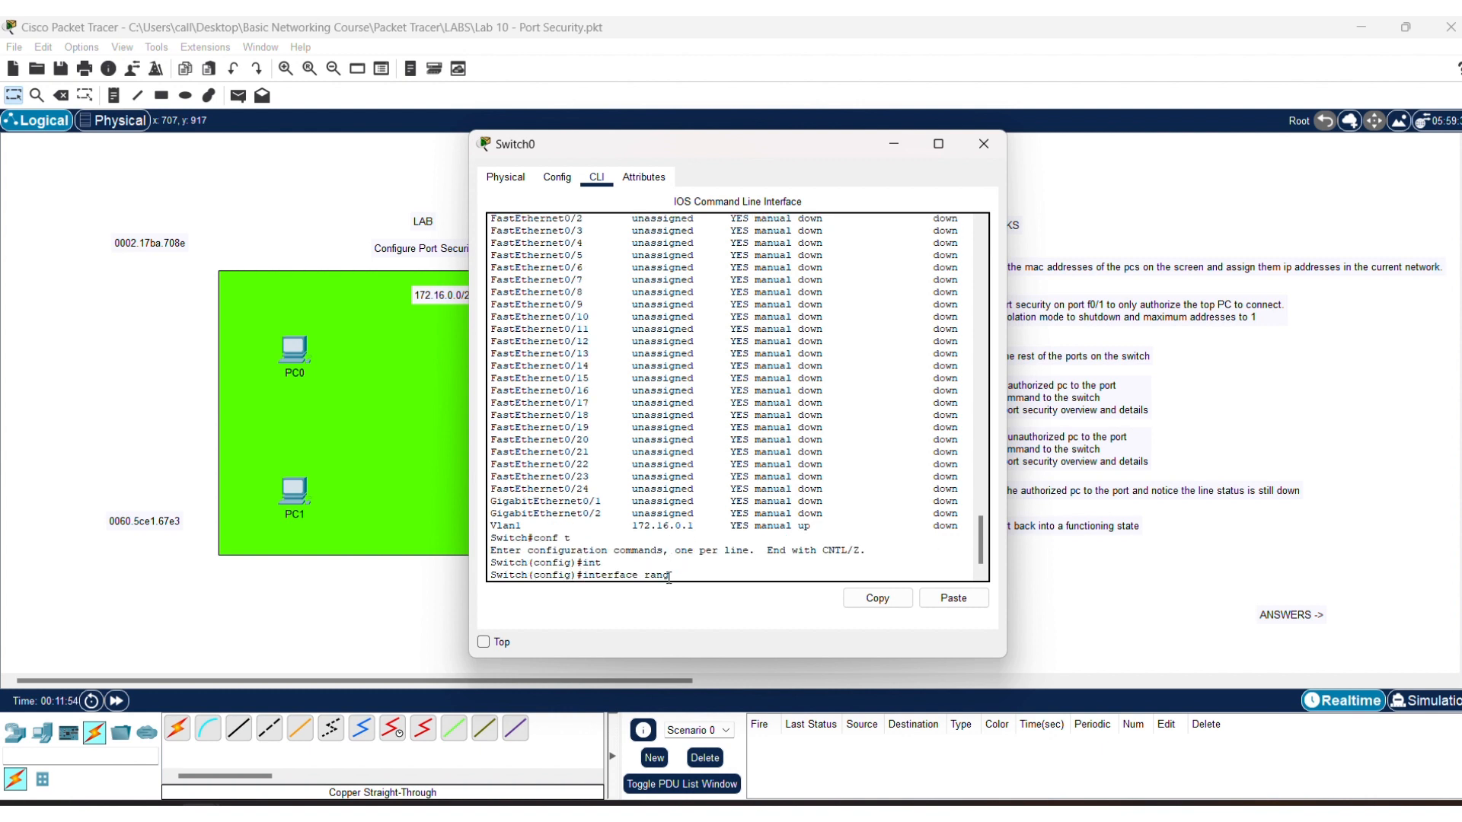
text(e f0/2-24,g0/)
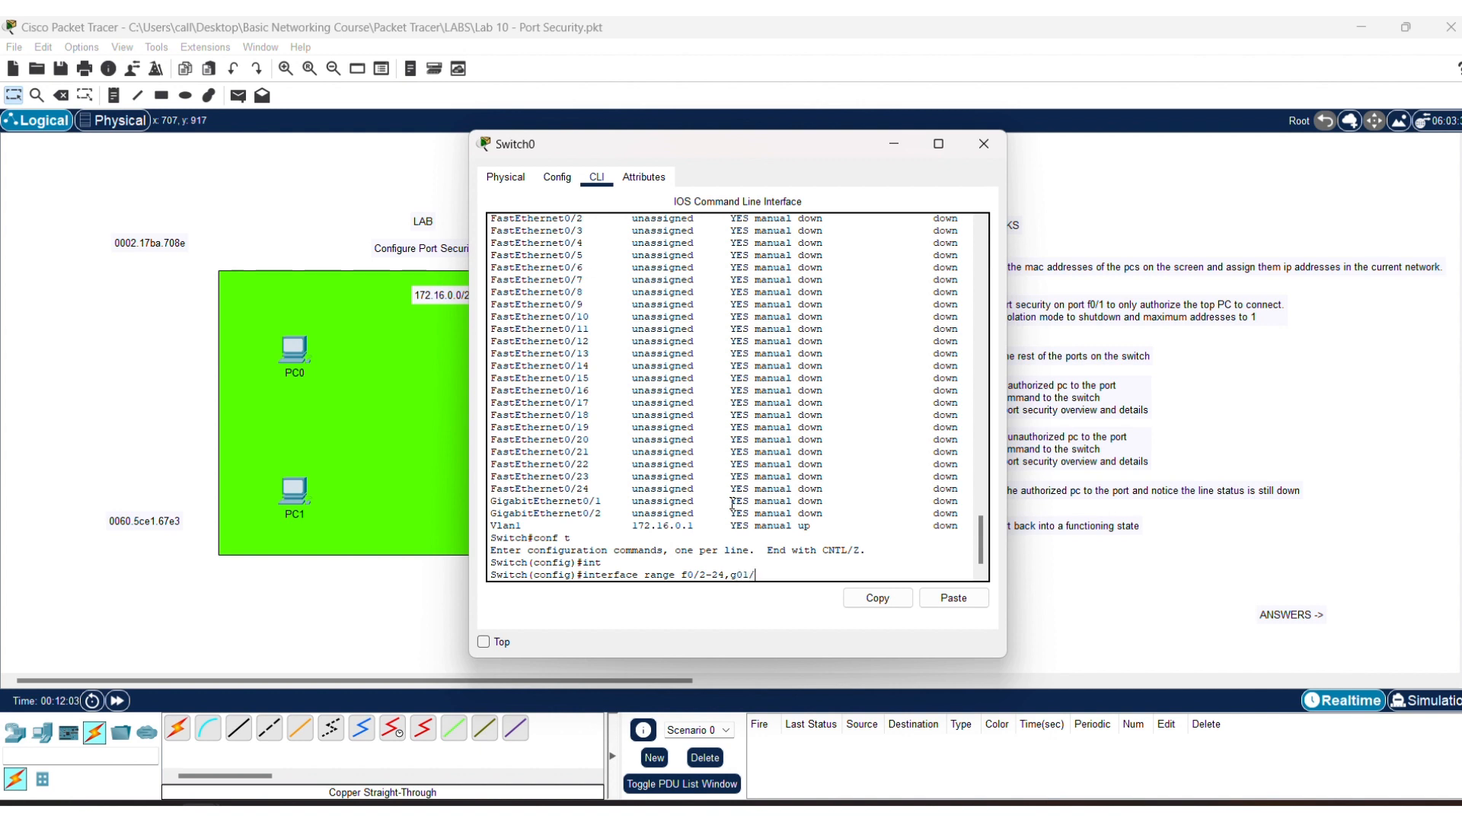
text(1-2)
key(Return)
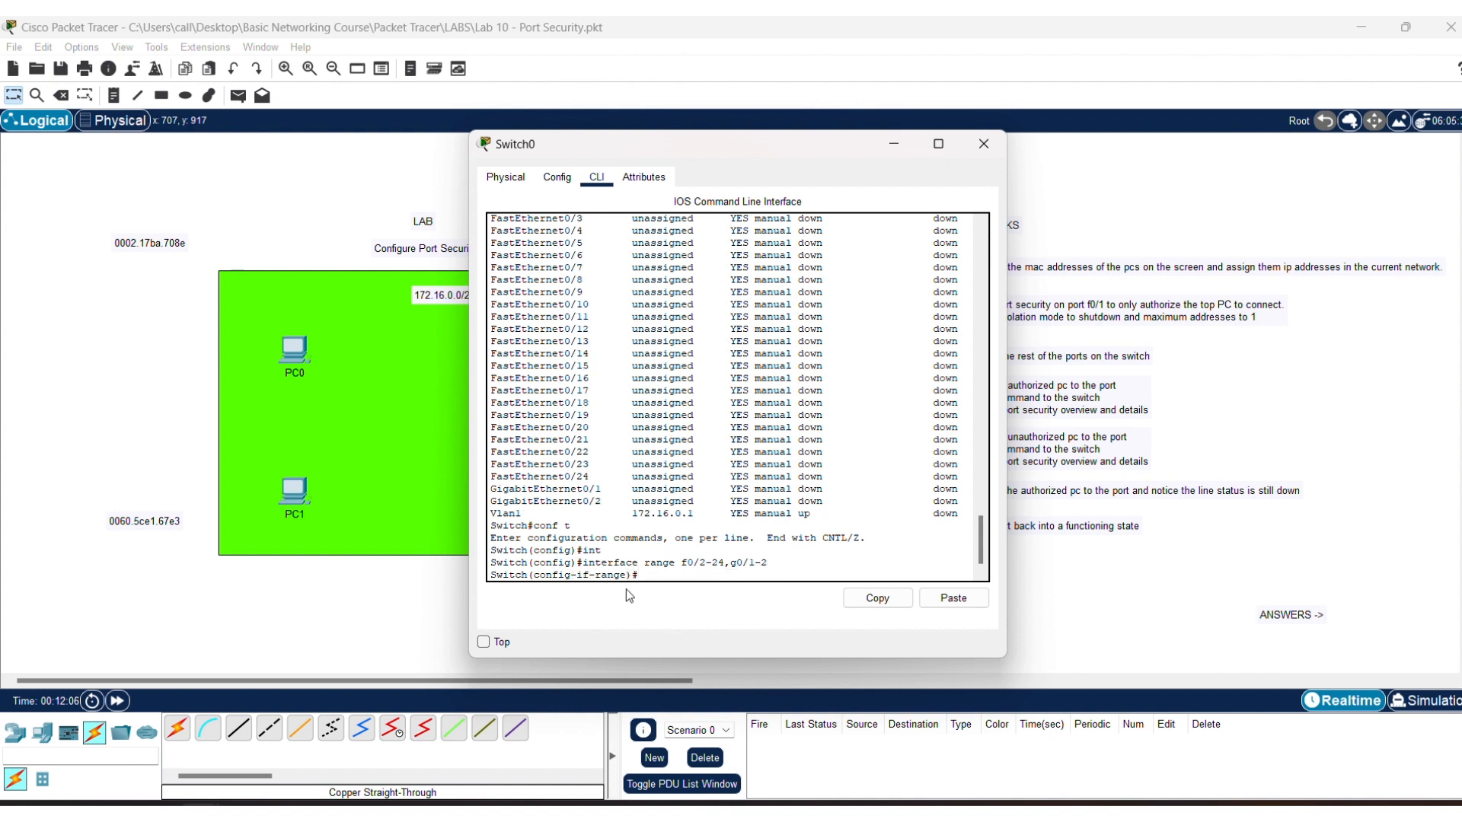
text(shutd)
key(Tab)
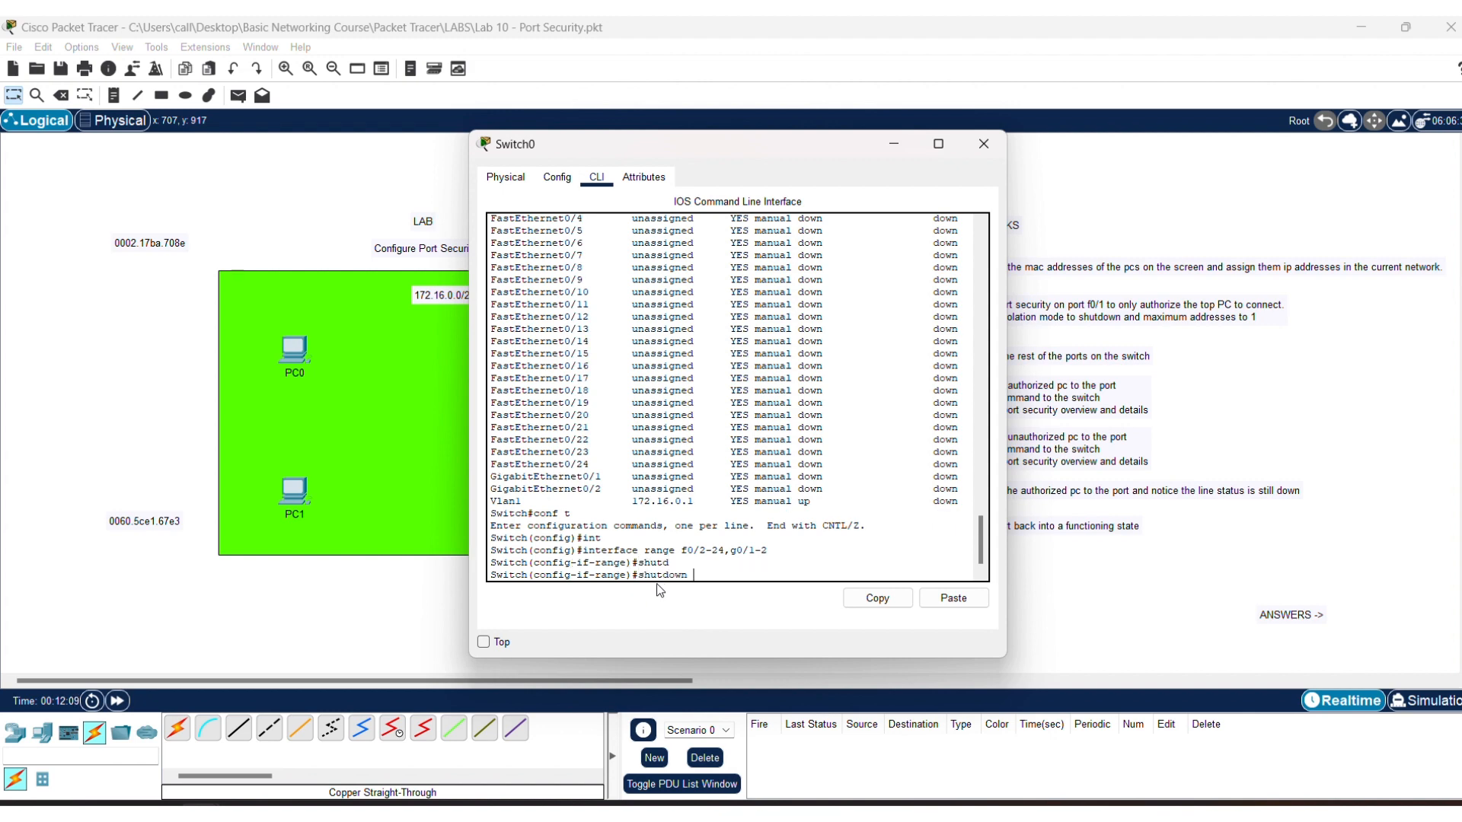
key(Return)
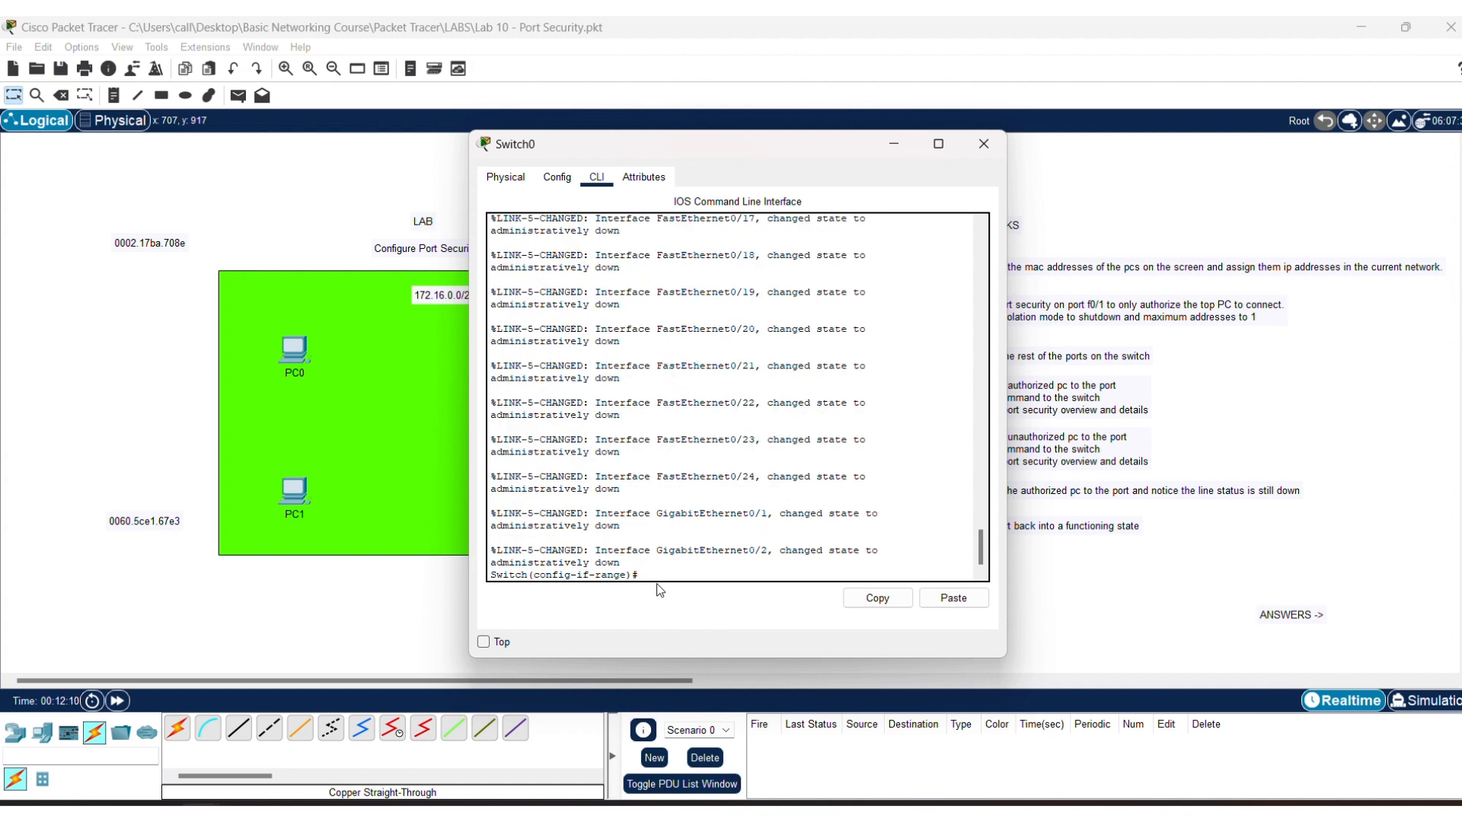
text(end)
key(Return)
- Review the status of all switch ports with show ip int brief and close the Switch0 window
text(show ip in)
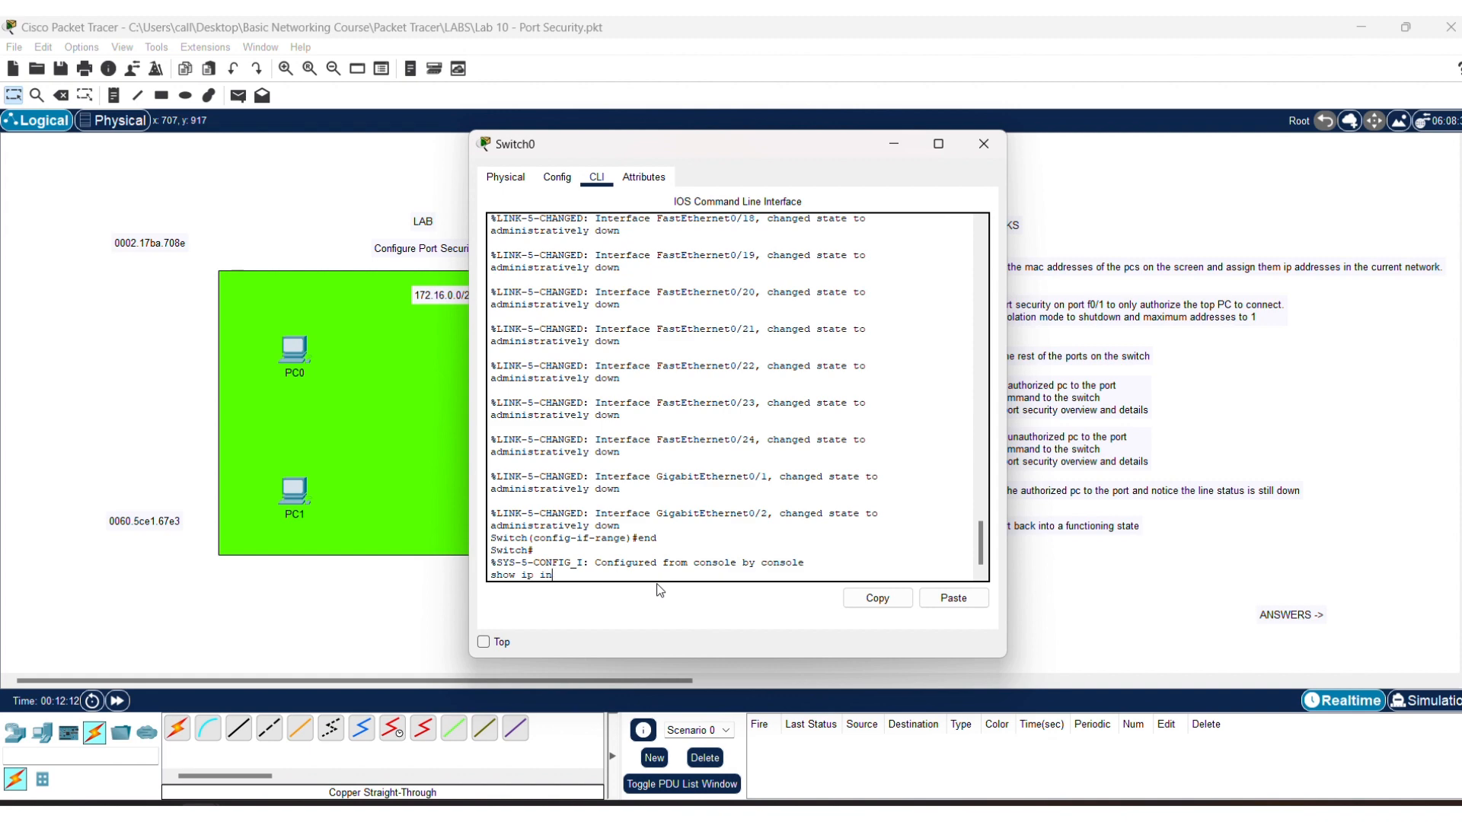
text(t br)
key(Tab)
key(Return)
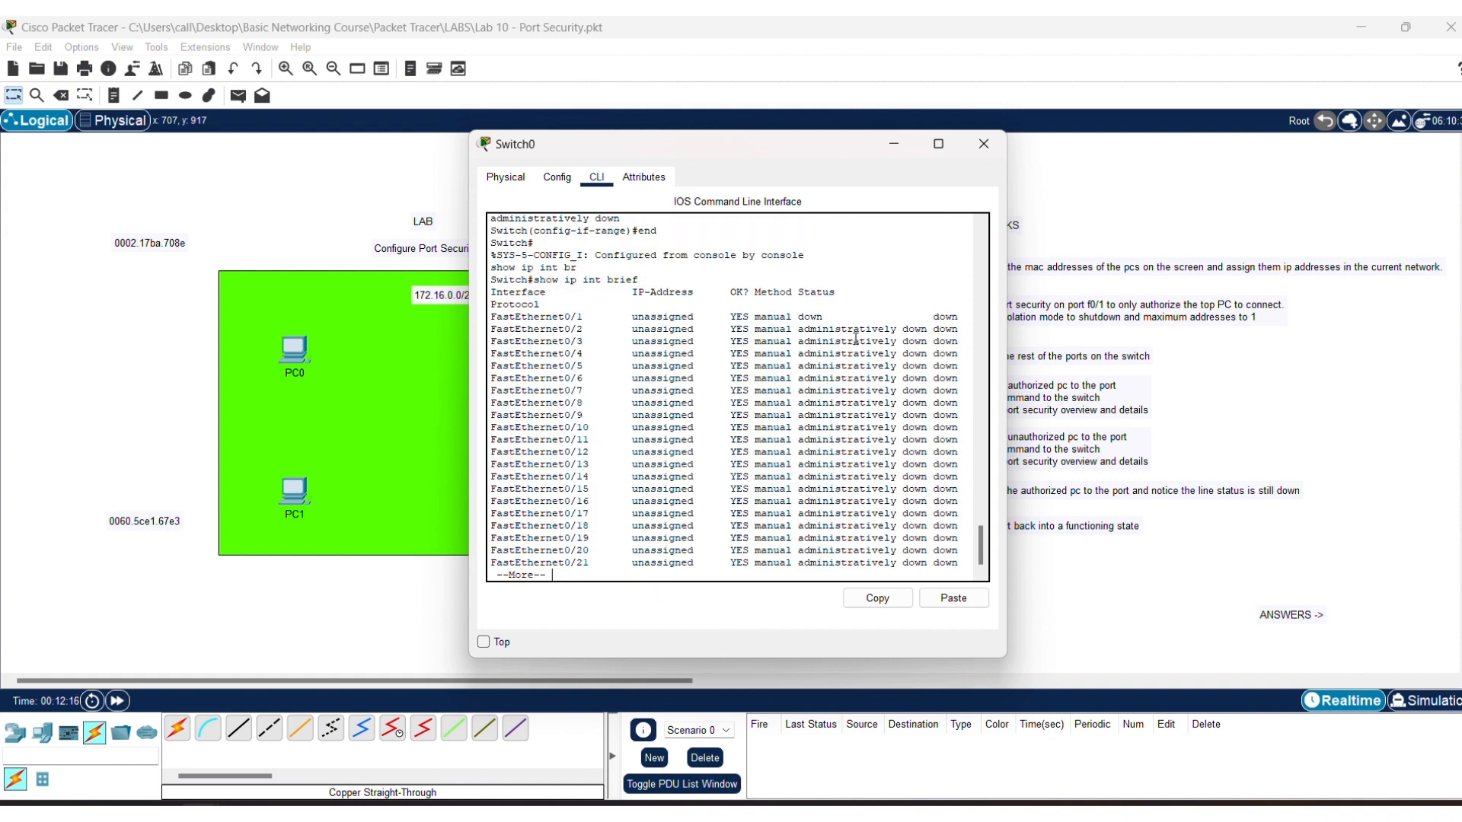
key(space)
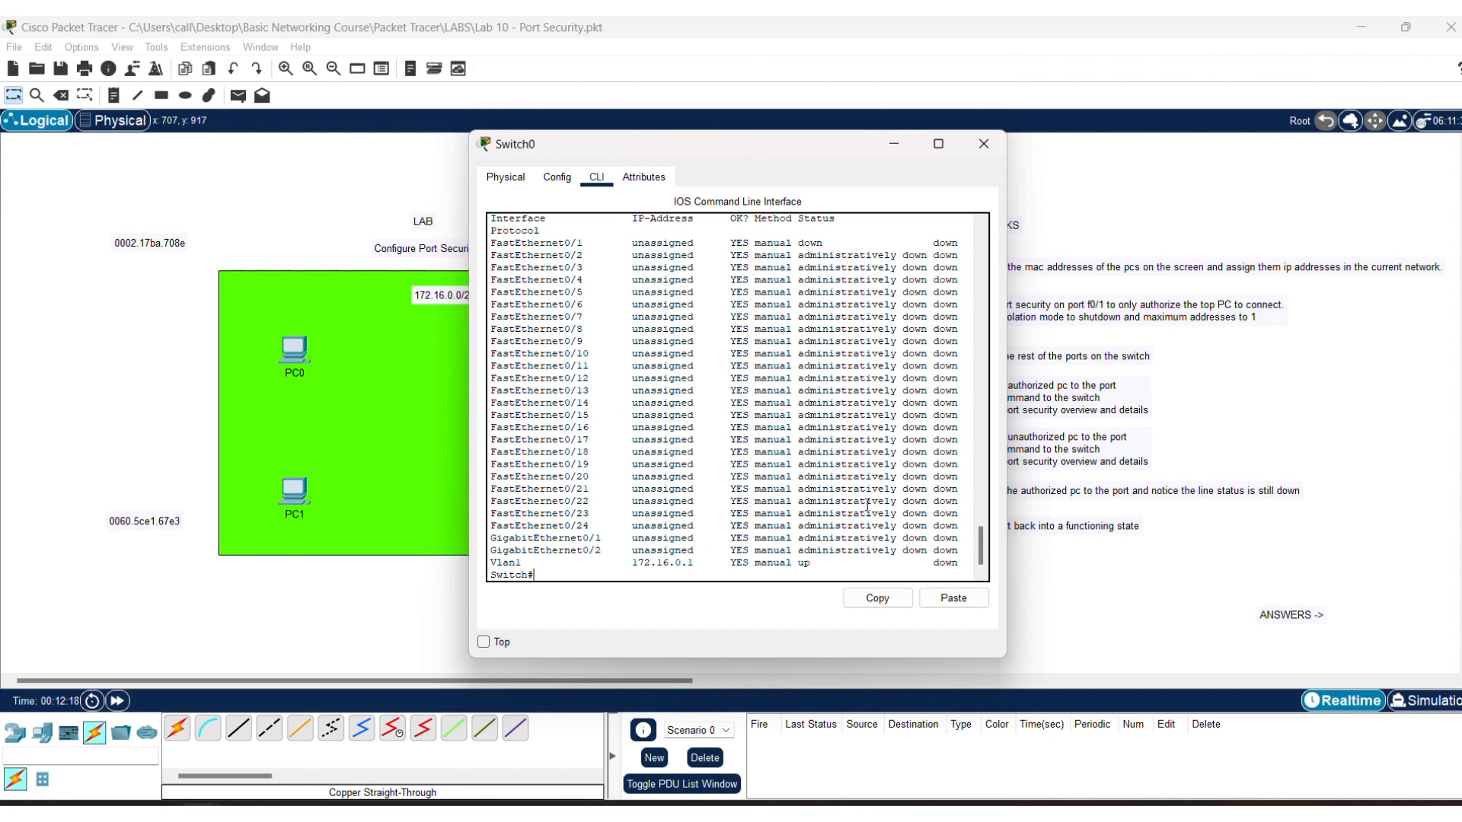
click(982, 144)
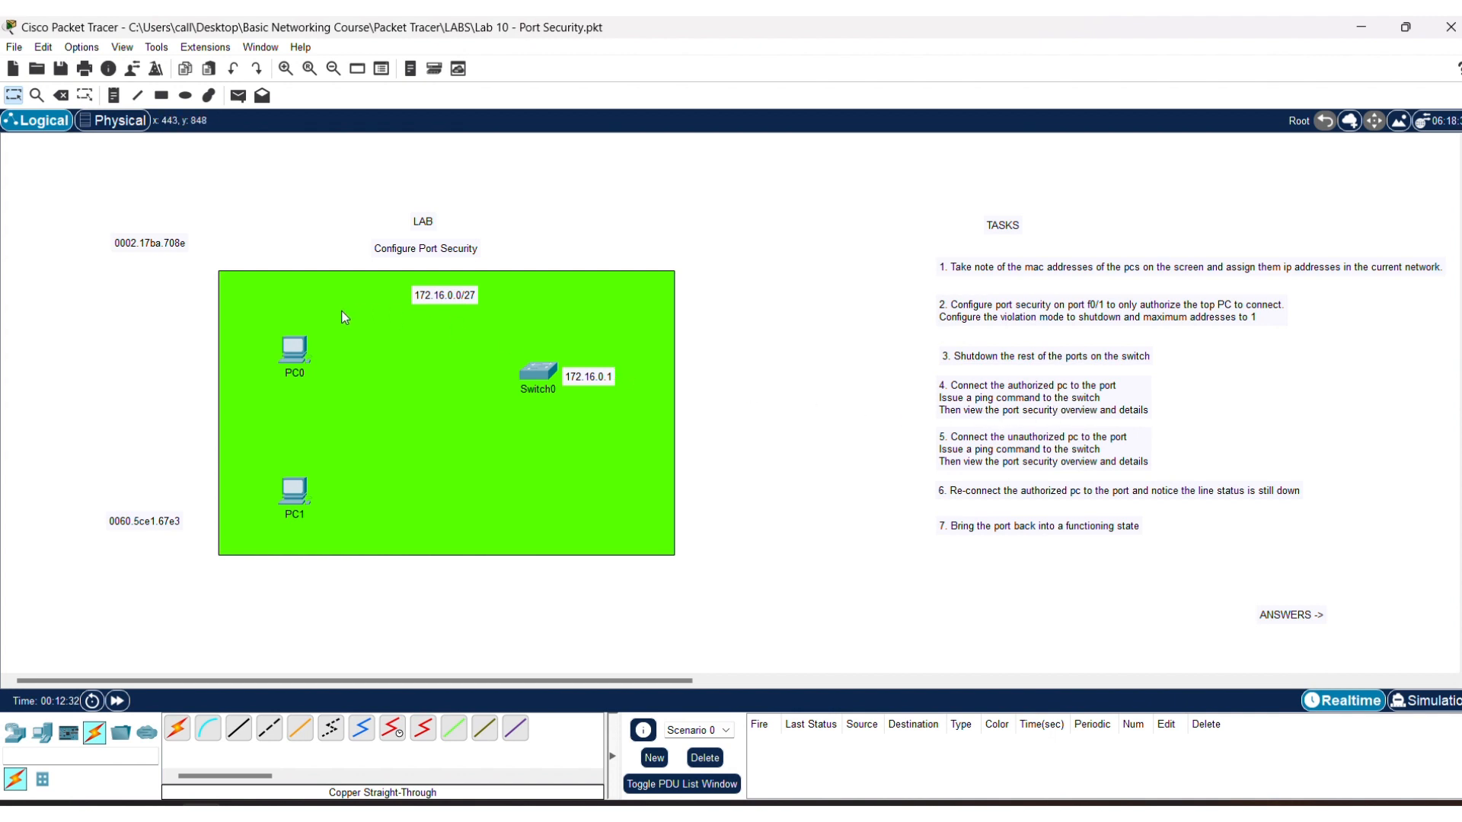
- Connect PC0's FastEthernet0 to Switch0's FastEthernet0/1 with a copper straight-through cable and fast-forward the simulation time
click(238, 729)
click(297, 351)
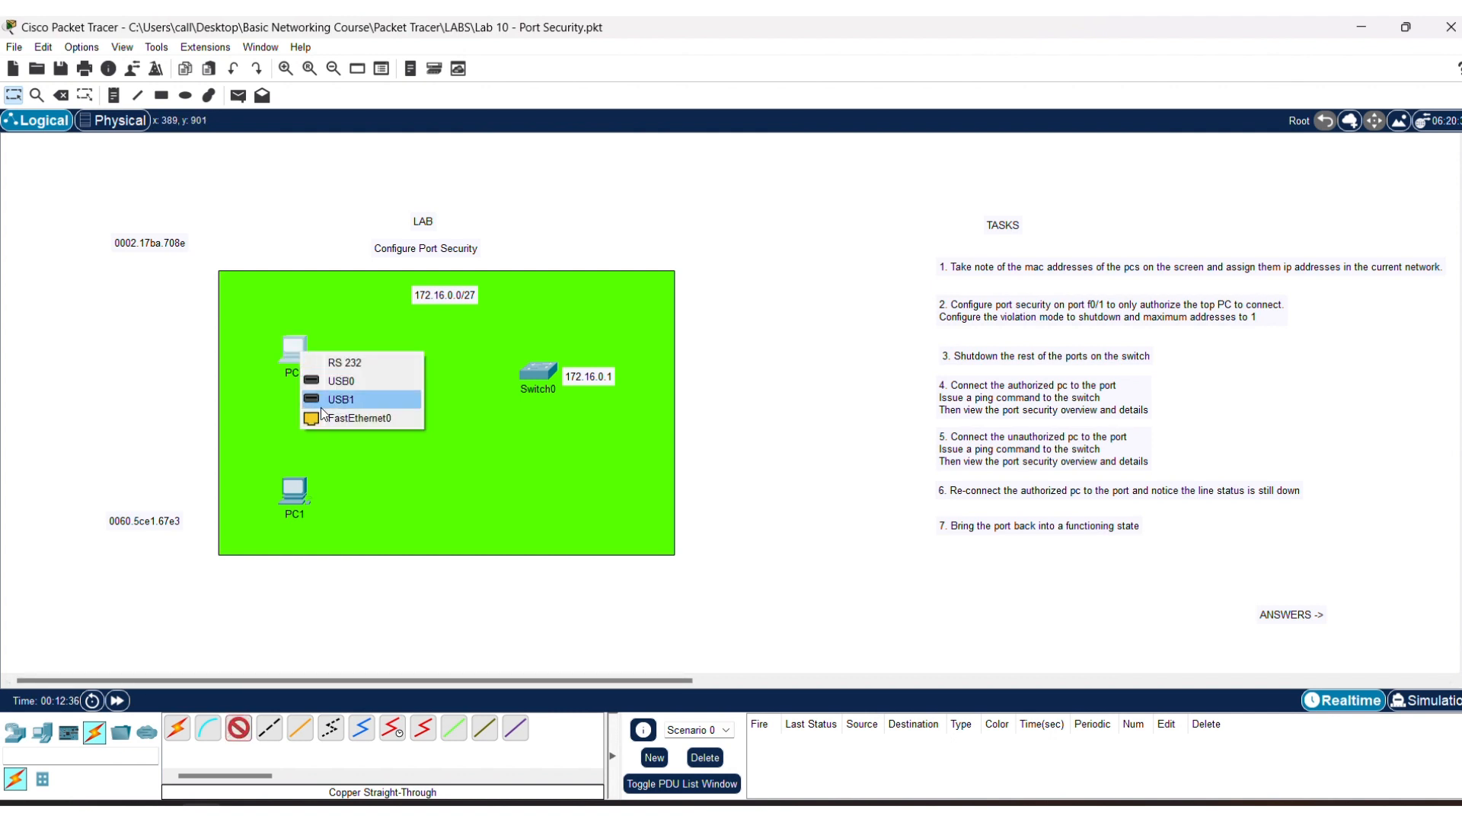
click(324, 419)
click(538, 373)
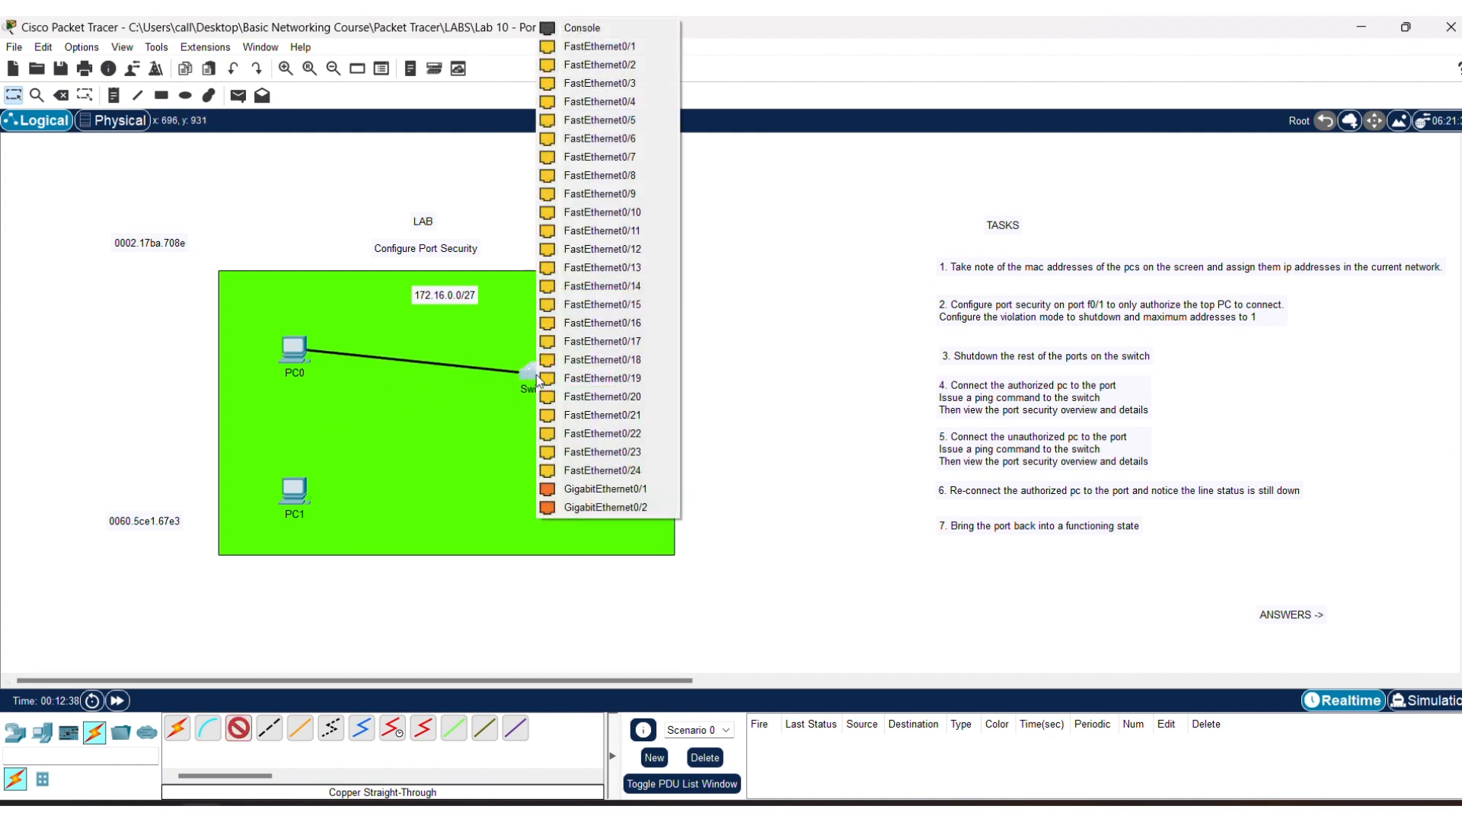
click(605, 46)
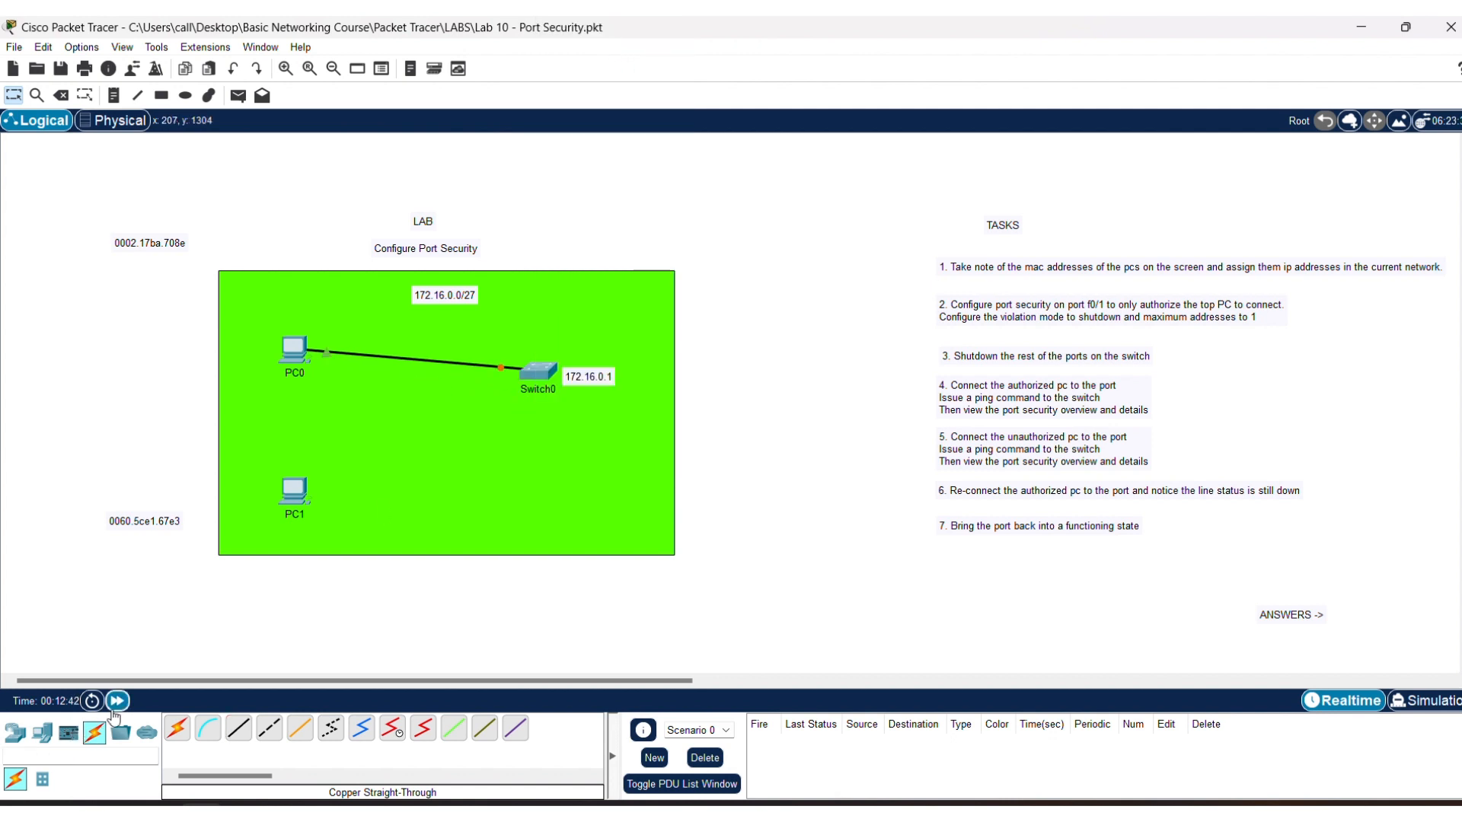
click(118, 702)
- Ping the switch at 172.16.0.1 from PC0's command prompt, with its window moved off the topology, and close the window
click(297, 348)
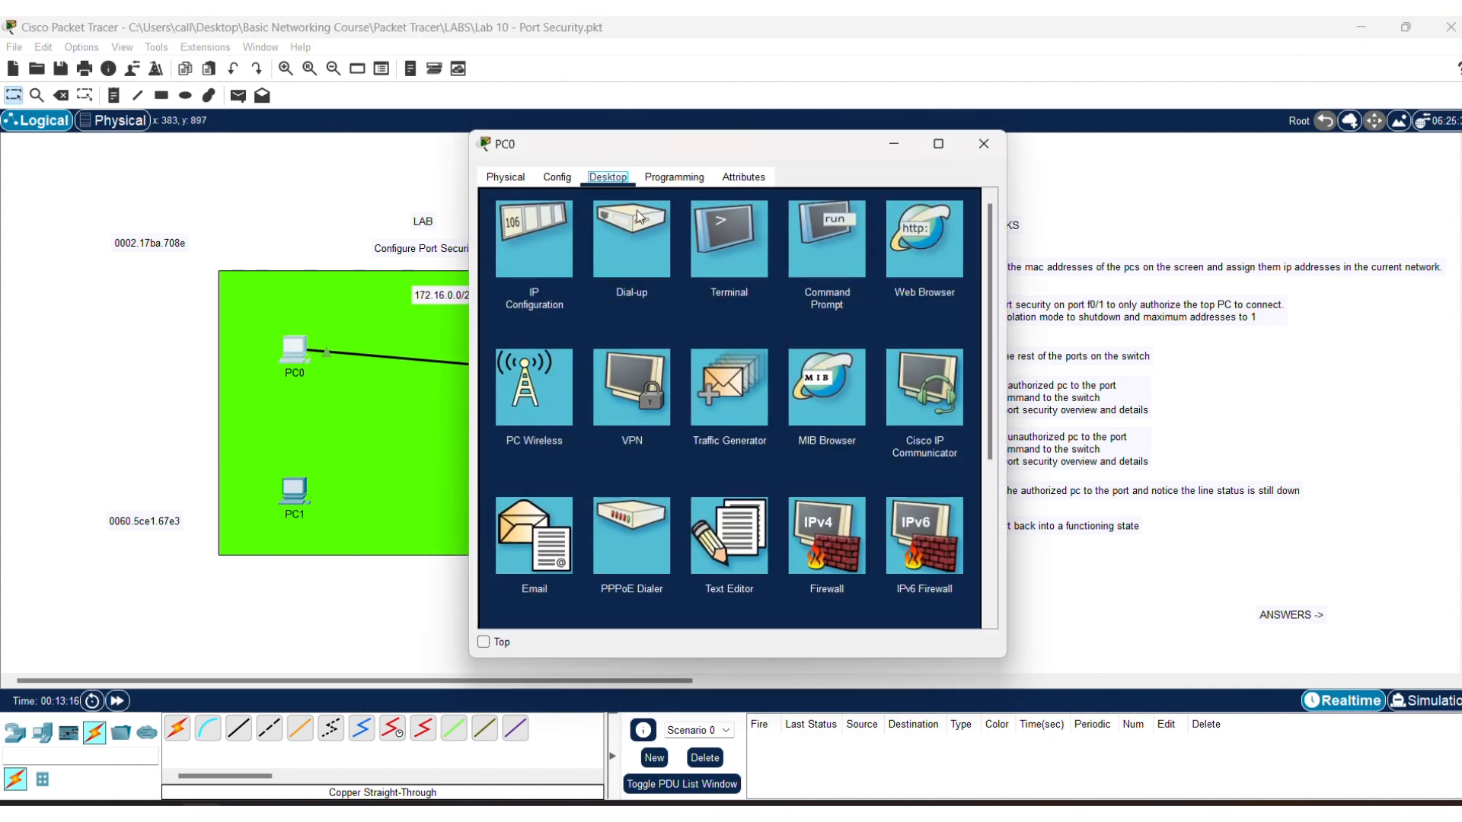
drag(695, 147, 955, 163)
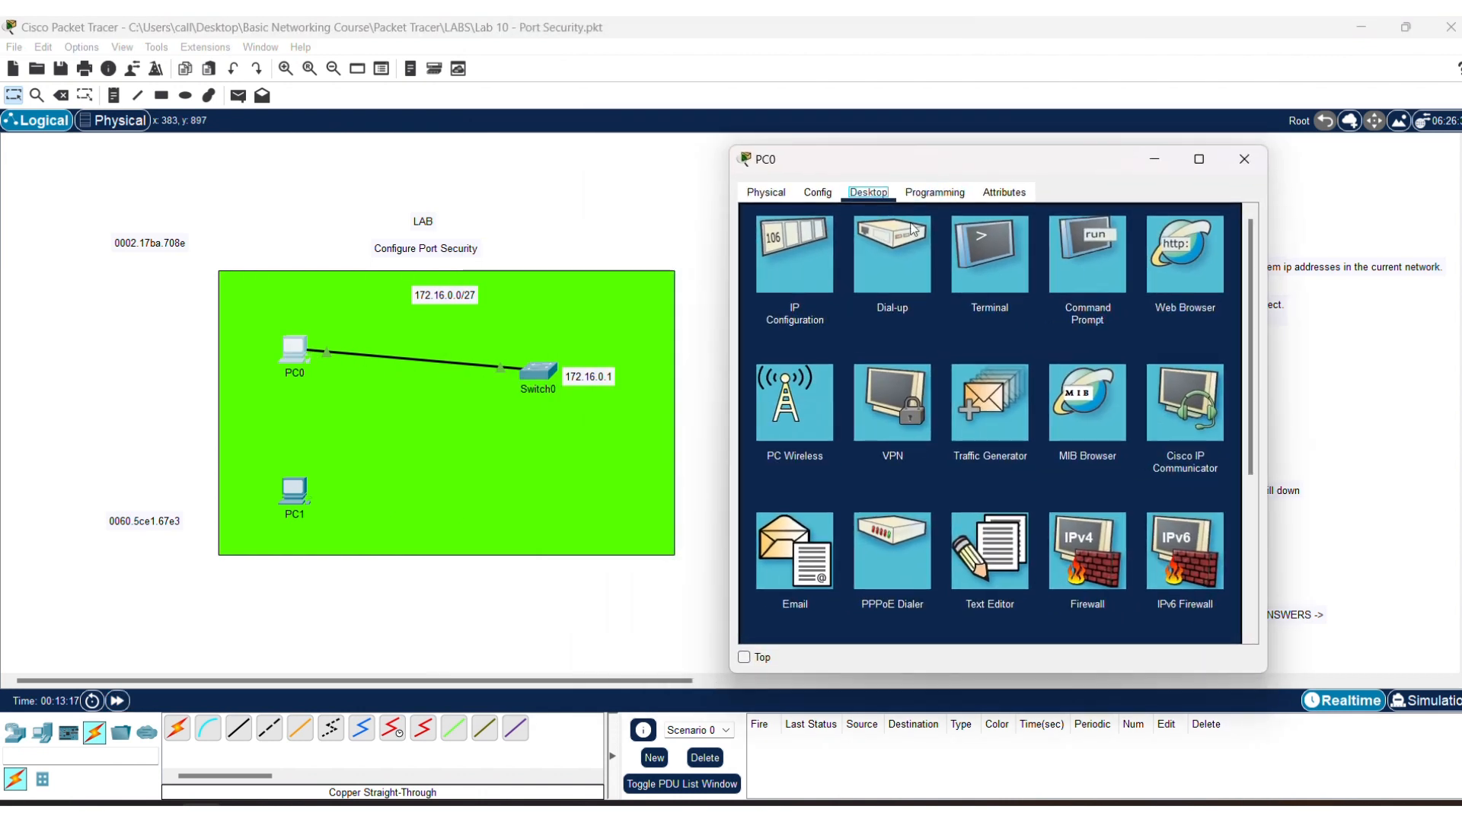
click(1084, 267)
text(ping 1)
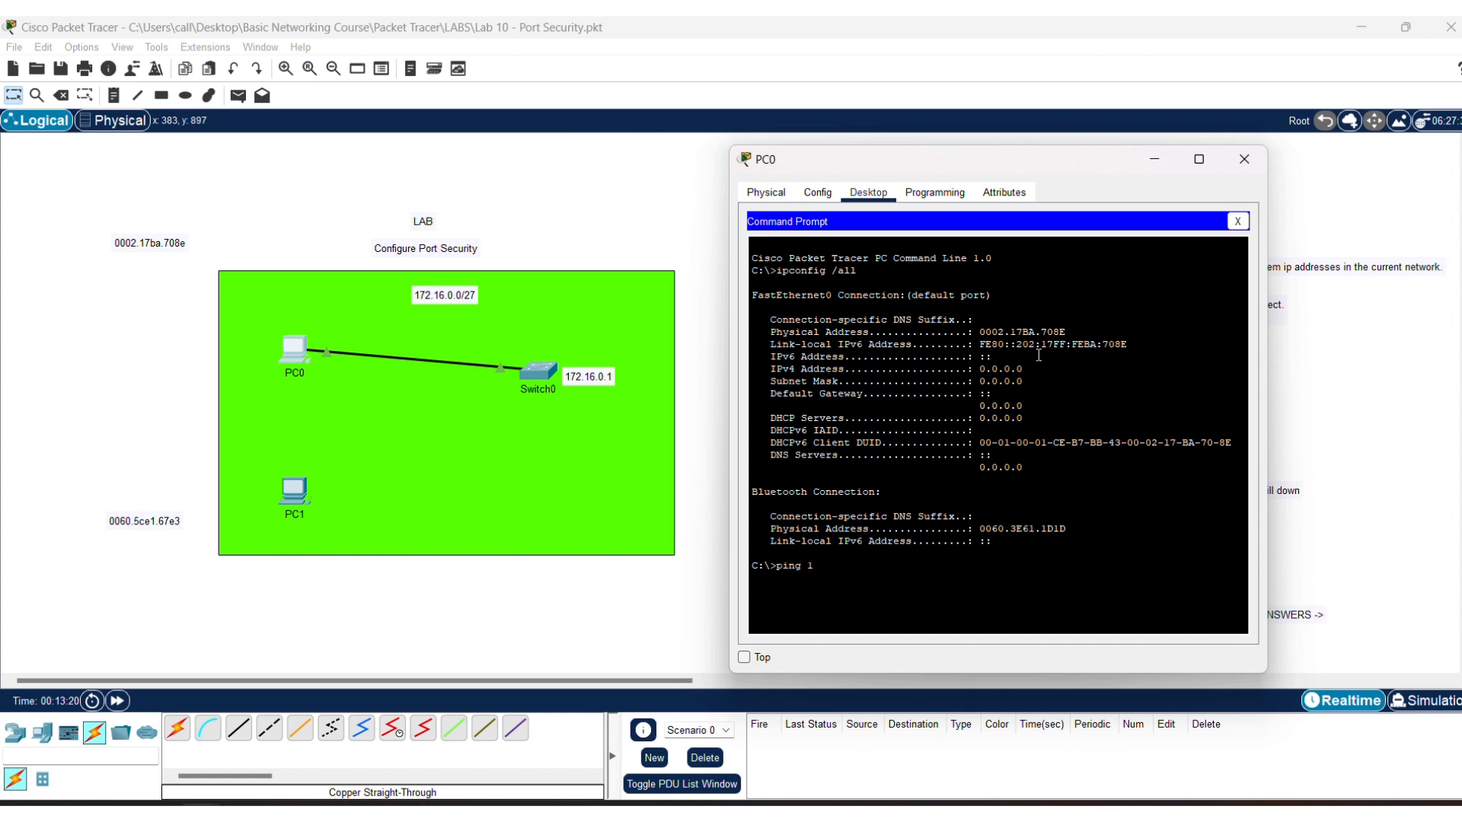
text(72.16.0.1)
key(Return)
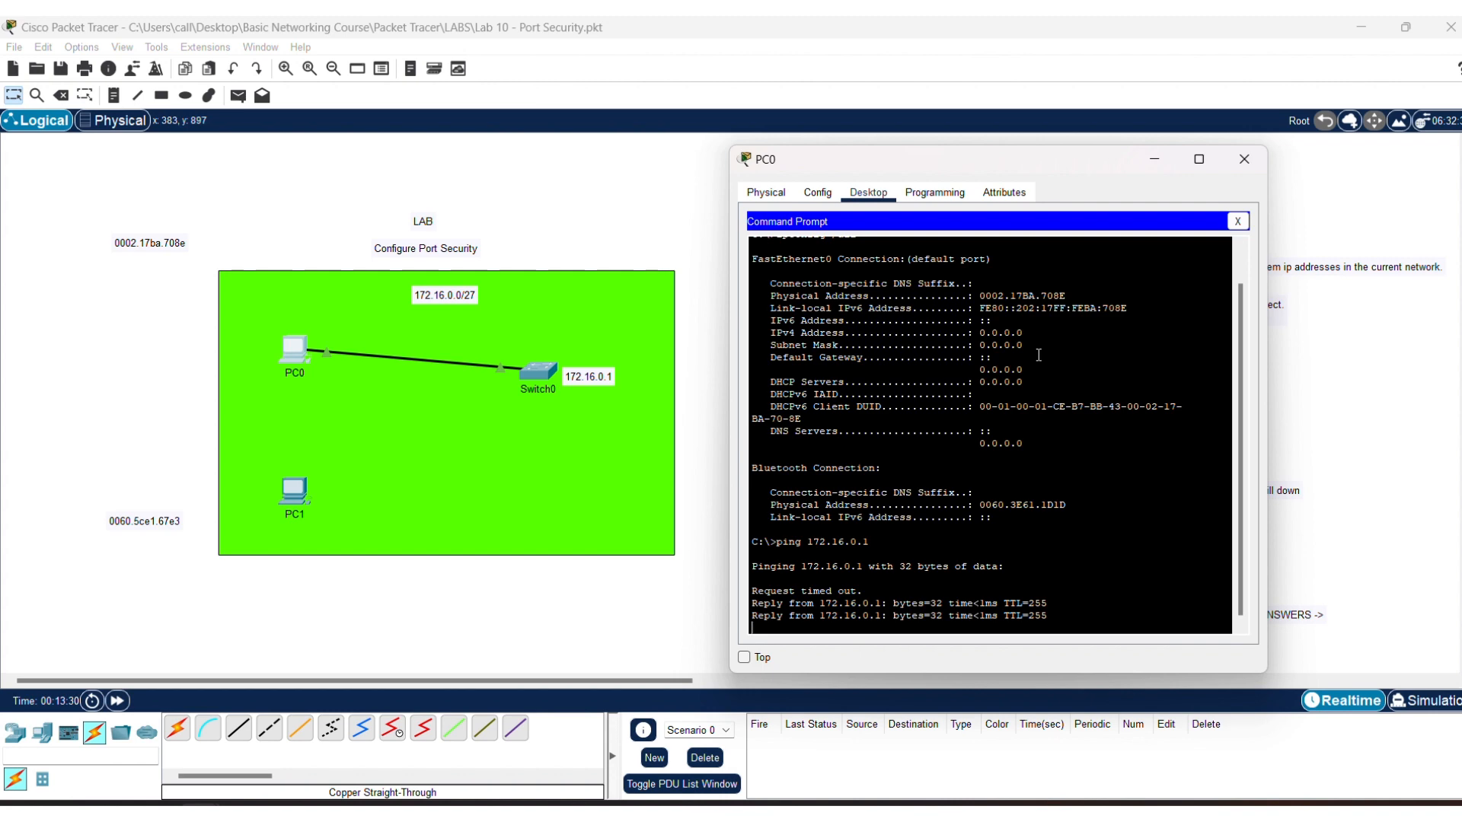
click(1244, 159)
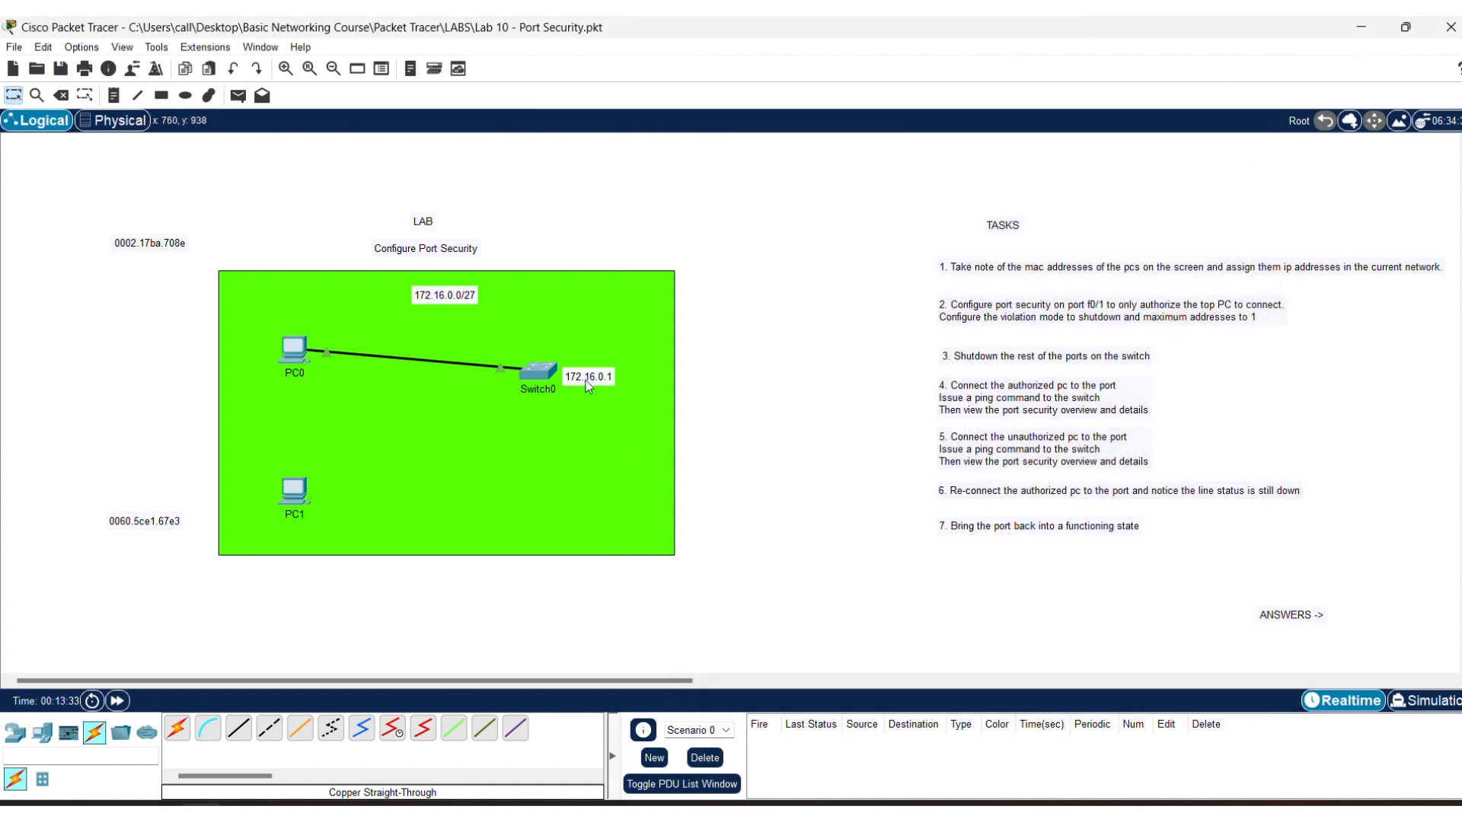
- Show the port security overview with show port-security in Switch0's command line
click(539, 372)
click(771, 460)
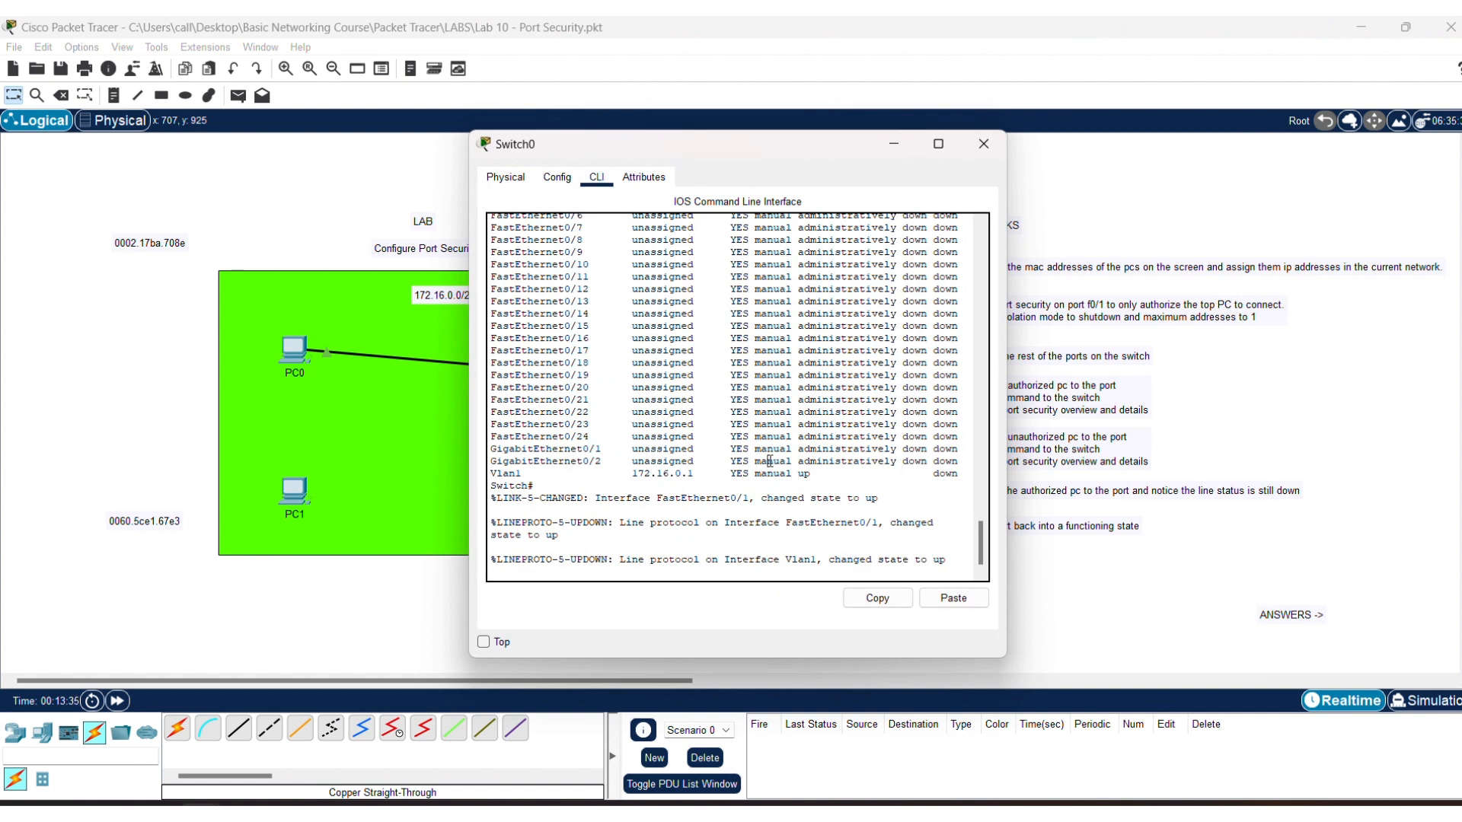
key(Return)
text(show por)
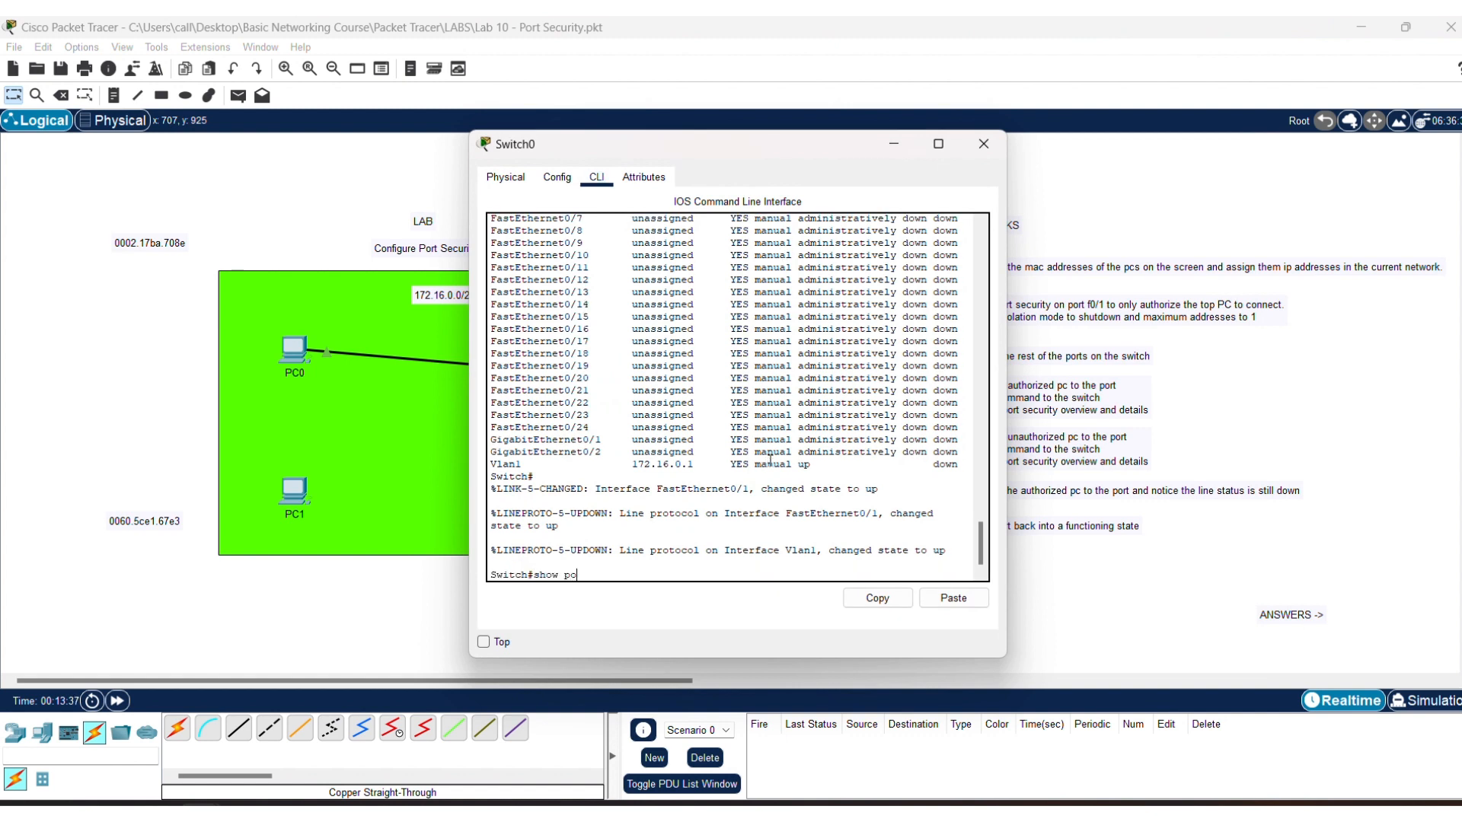
key(Tab)
key(Return)
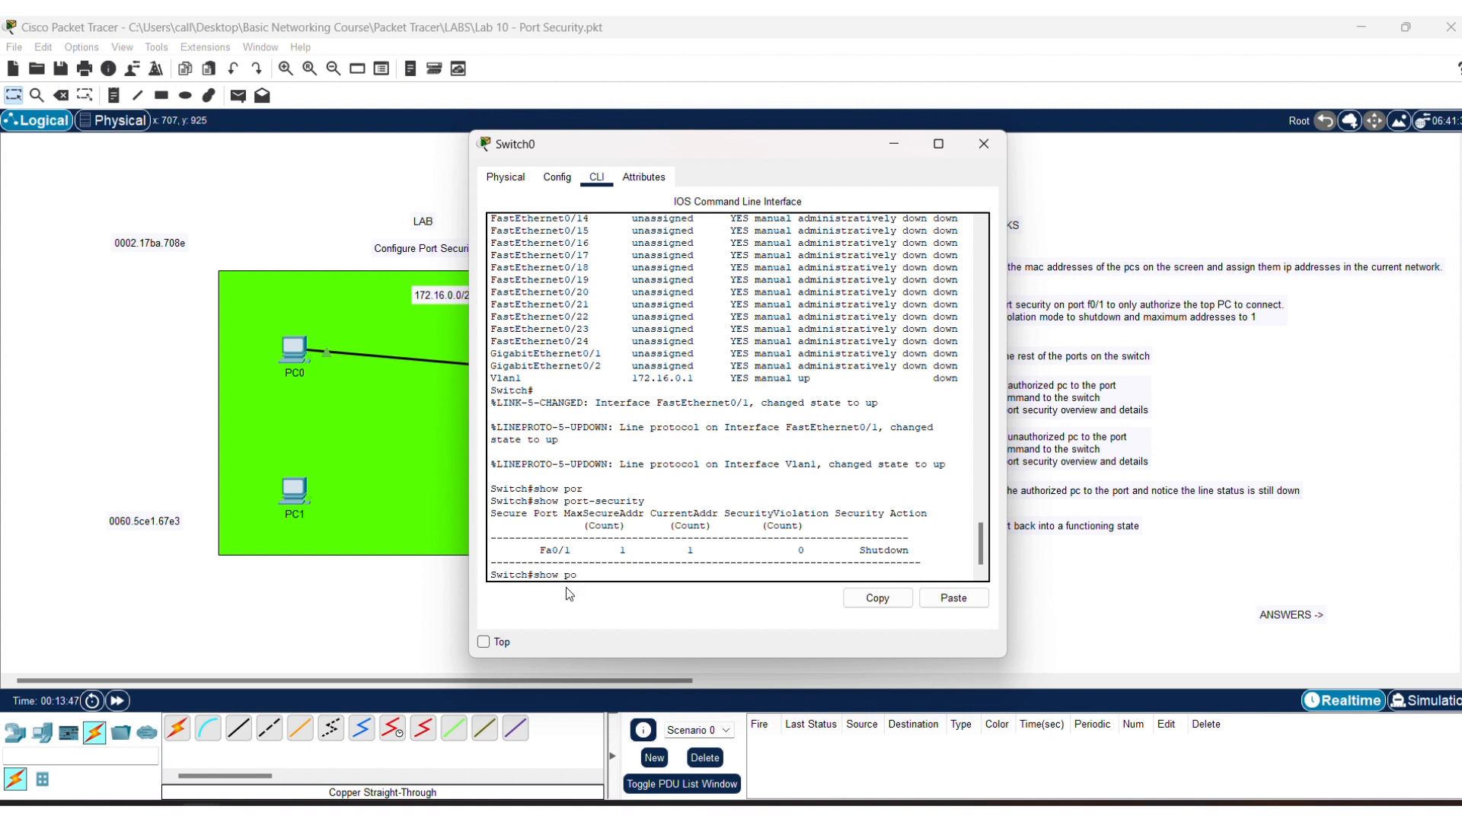
- Show the port security details of interface f0/1 with show port-security int f0/1 and close the Switch0 window
text(w por)
key(Tab)
text(fi)
key(BackSpace)
key(BackSpace)
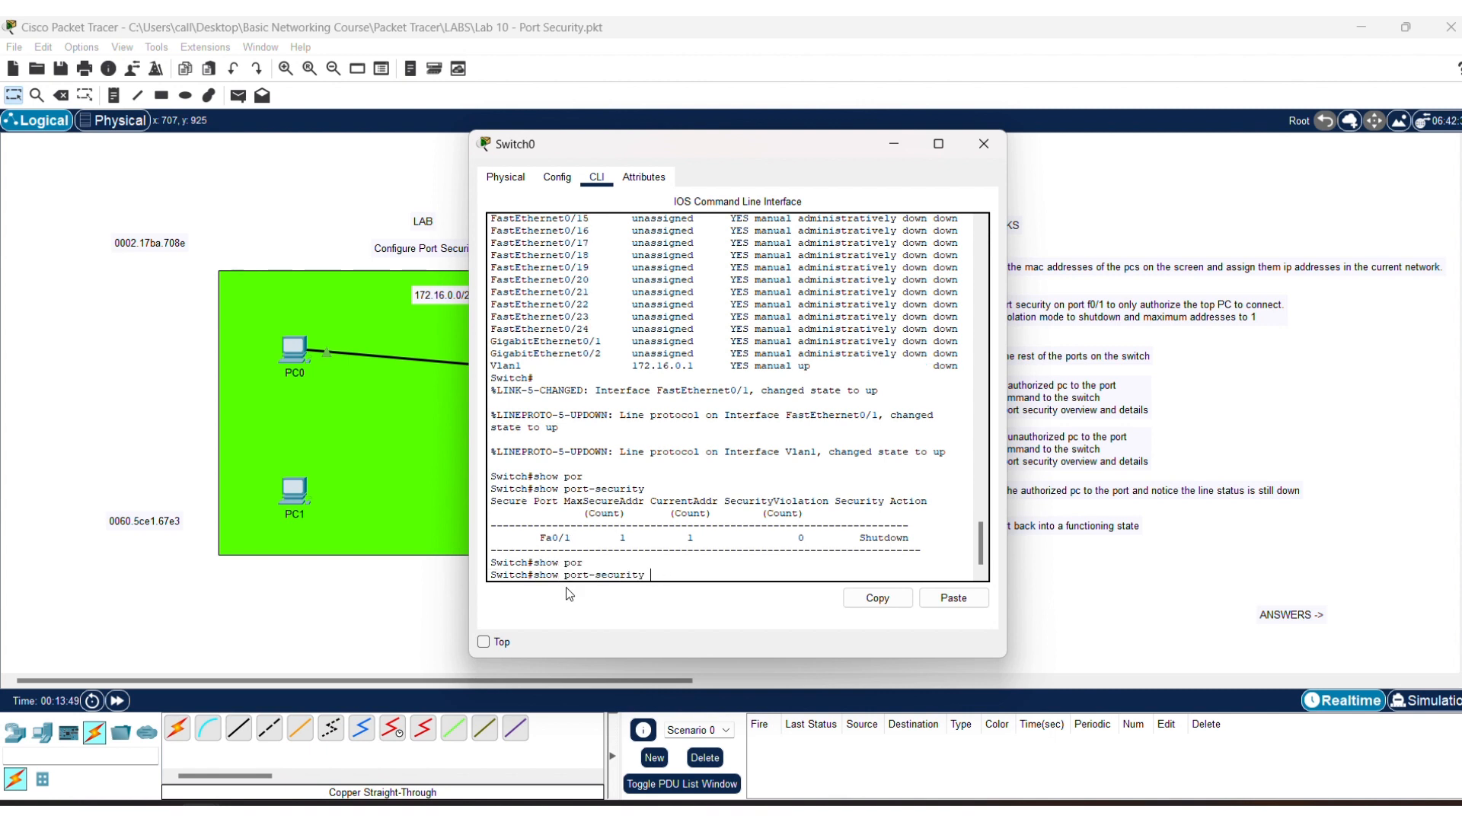
text(int f0/1)
key(Return)
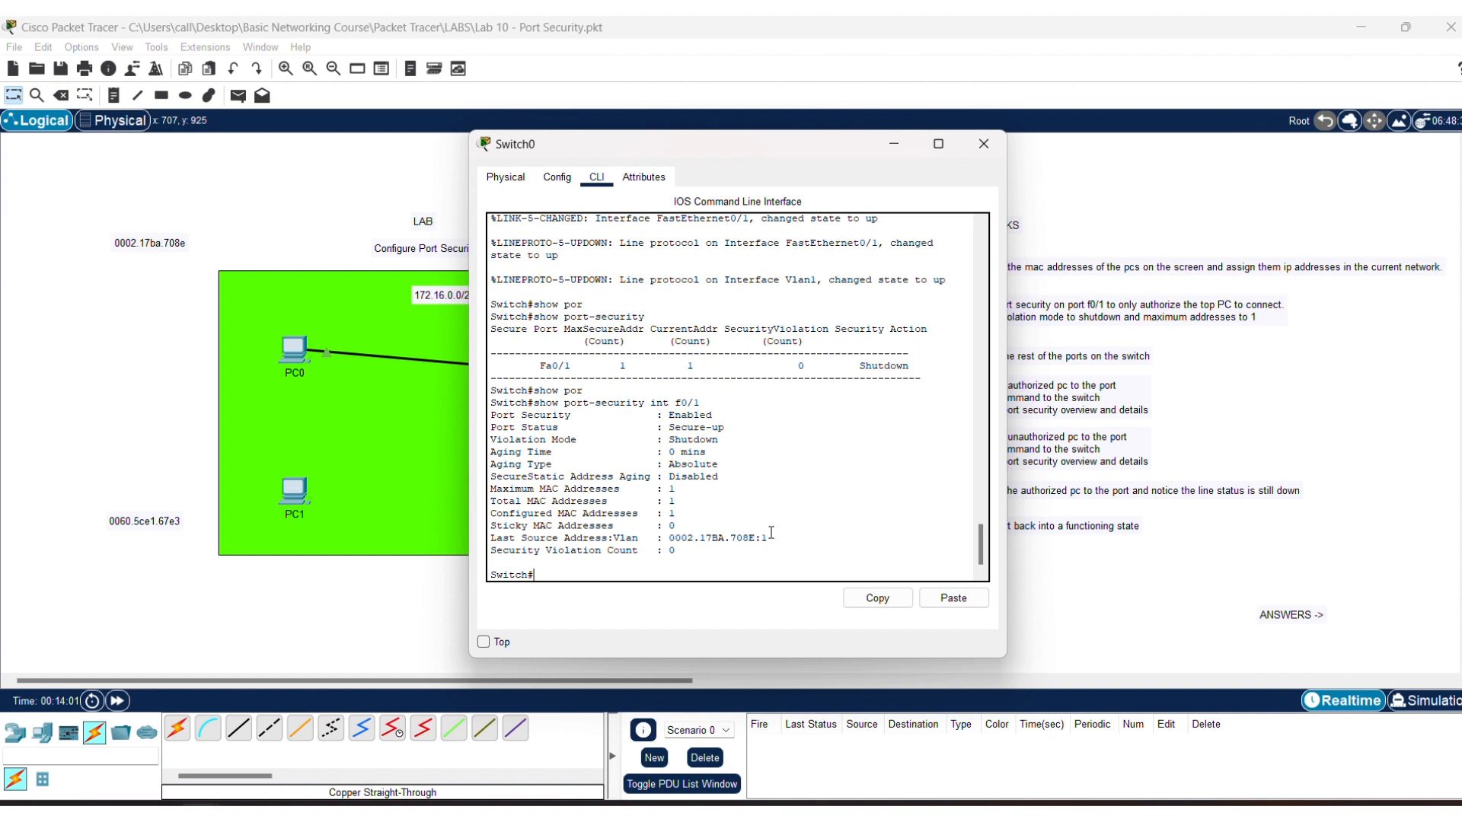
click(984, 144)
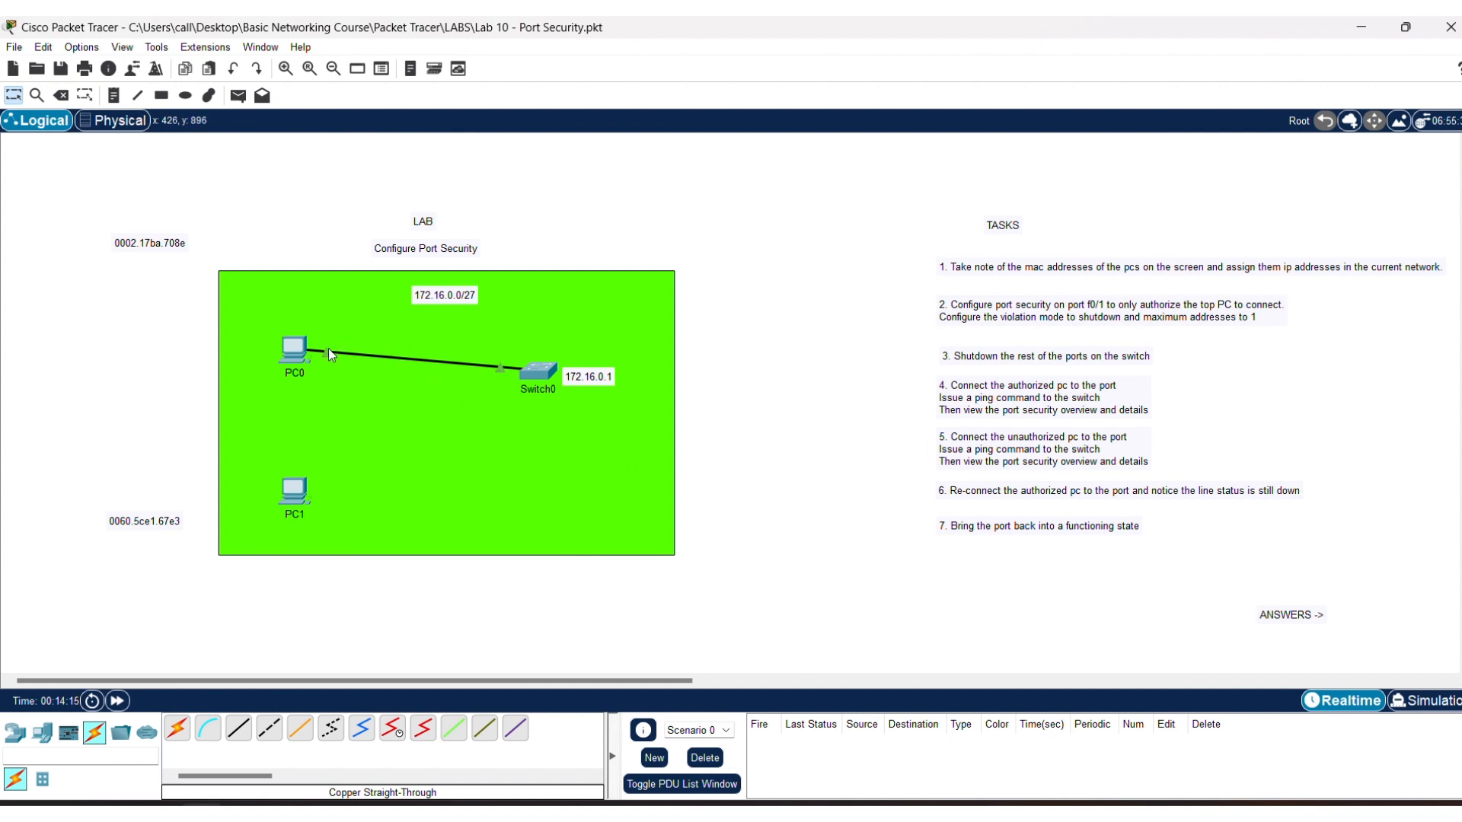
- Move the PC0 end of the switch cable to PC1 so the unauthorized PC is connected to Switch0's f0/1
drag(322, 350, 297, 493)
click(323, 555)
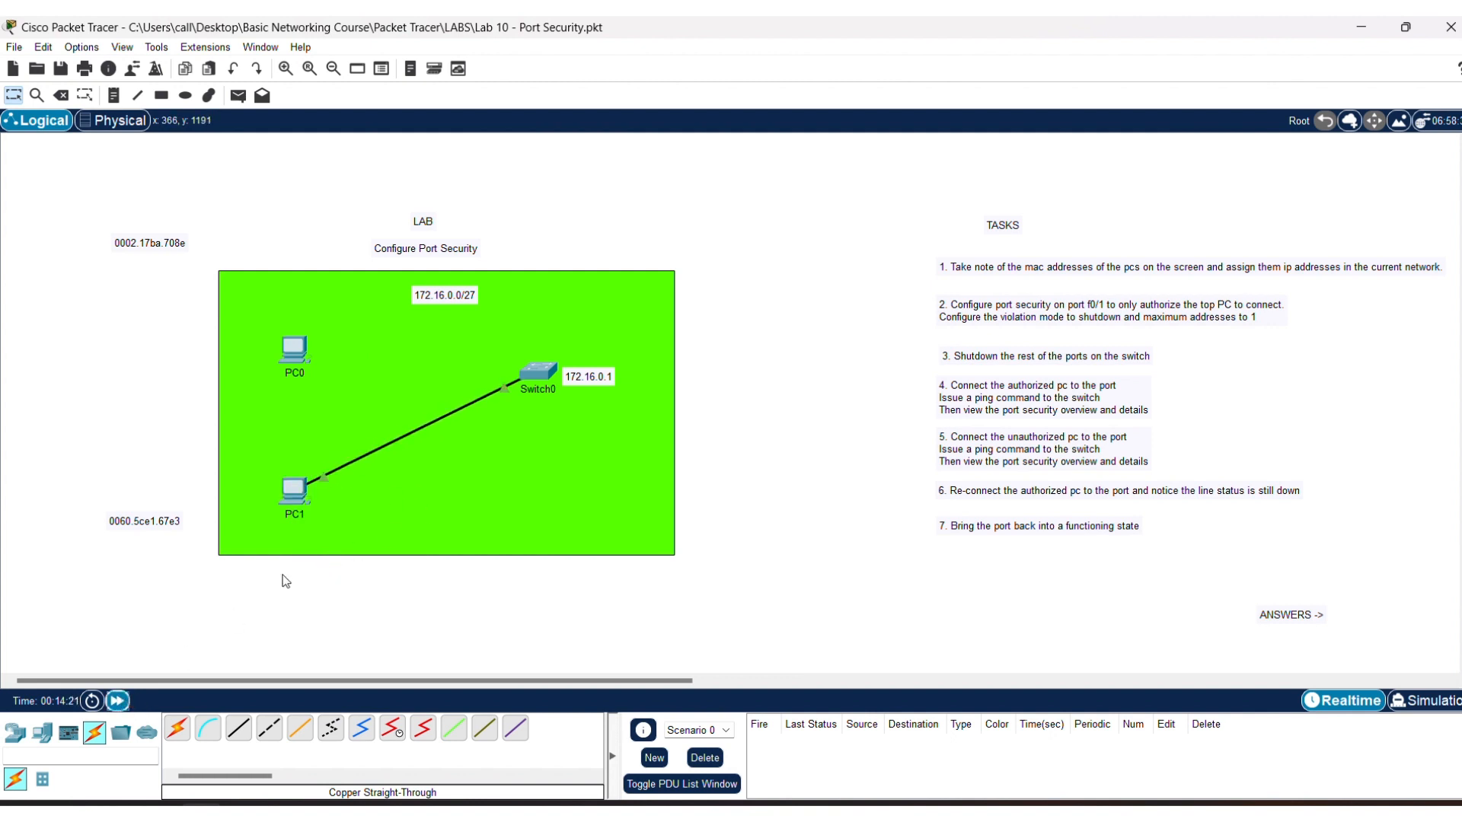
- Exit the paged ipconfig output in PC1's command prompt, ping the switch at 172.16.0.1 and close the window
click(294, 490)
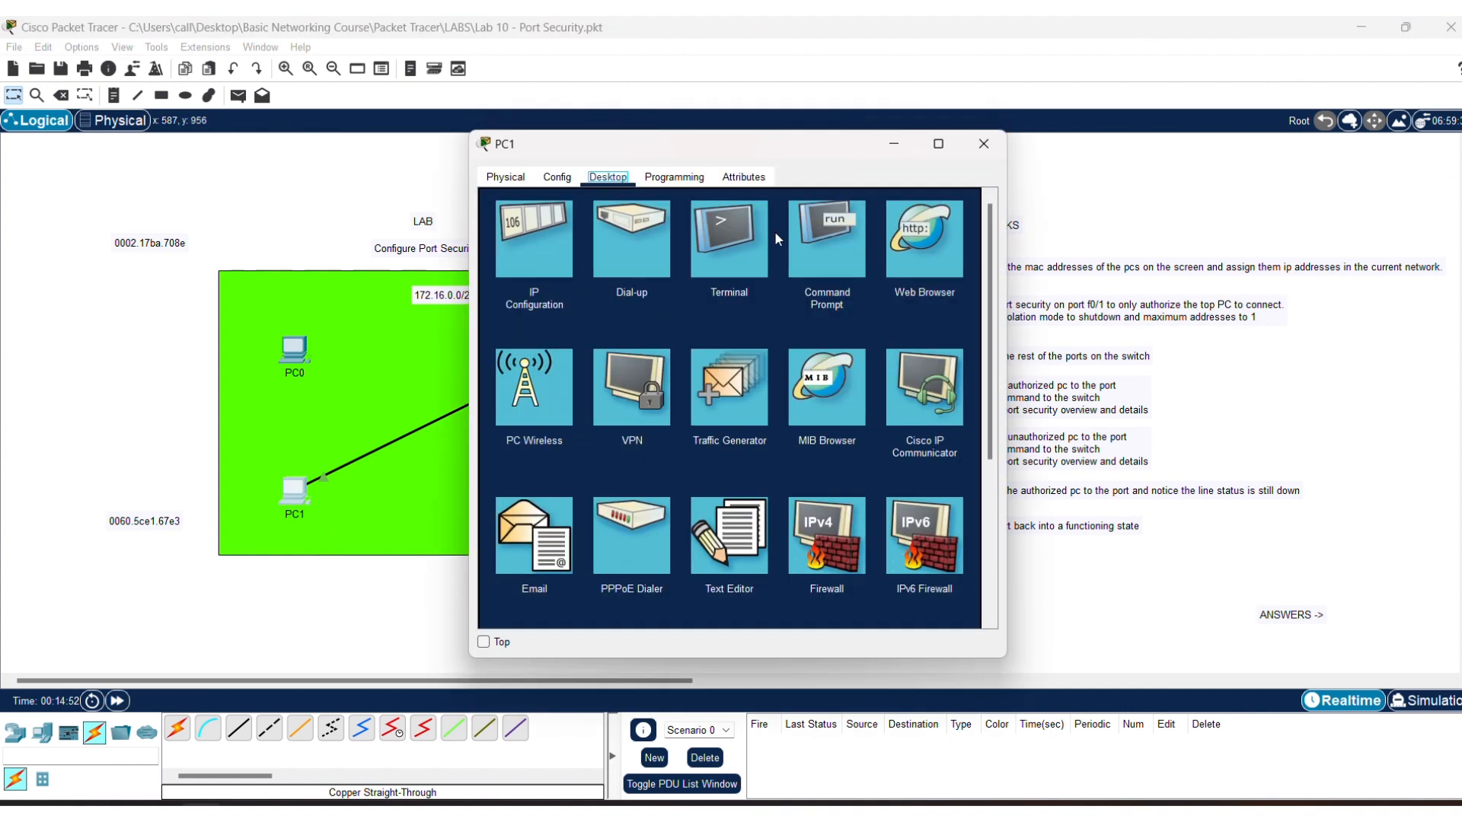
click(831, 233)
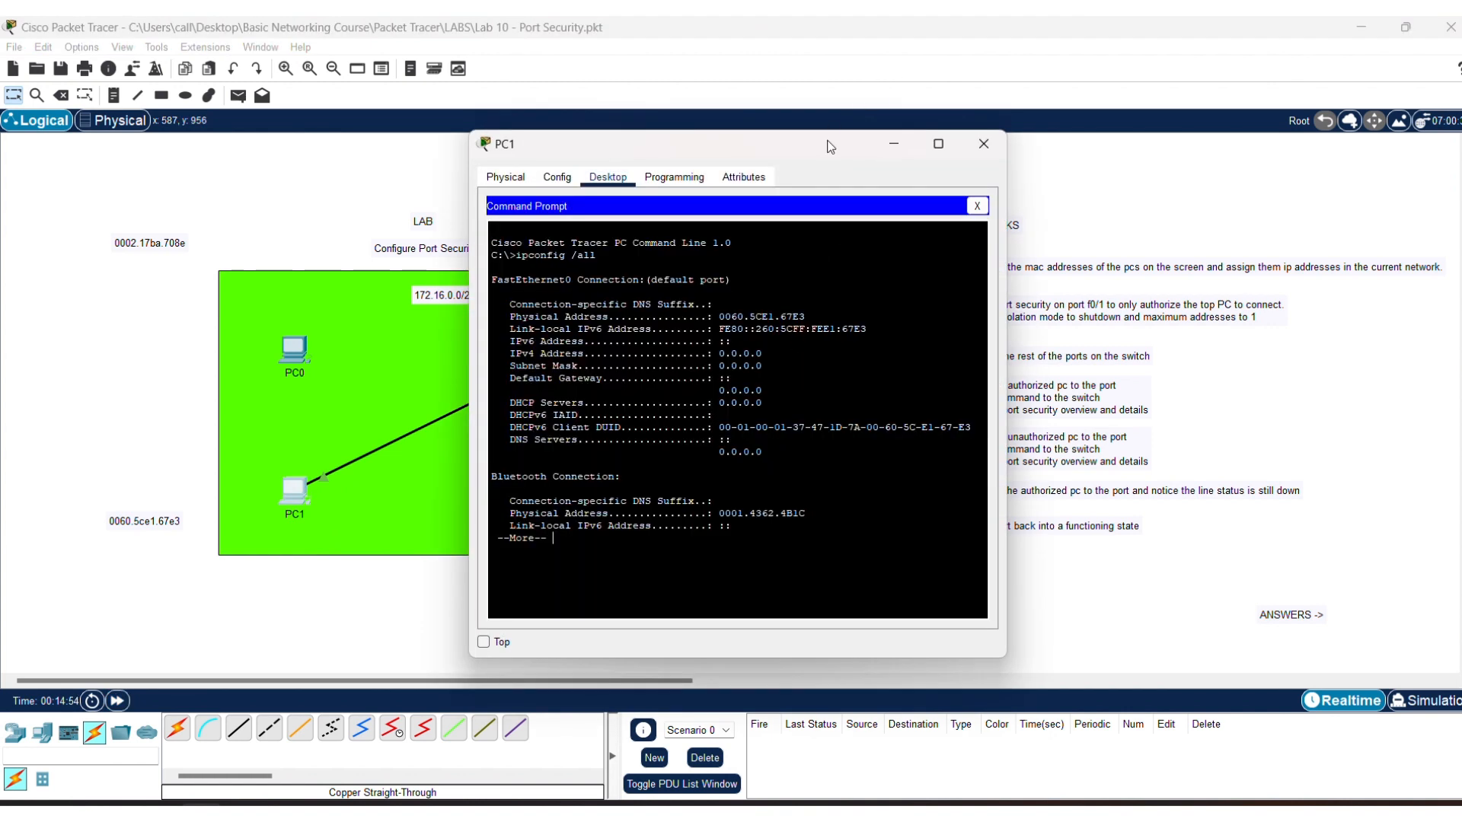
drag(829, 146, 1016, 143)
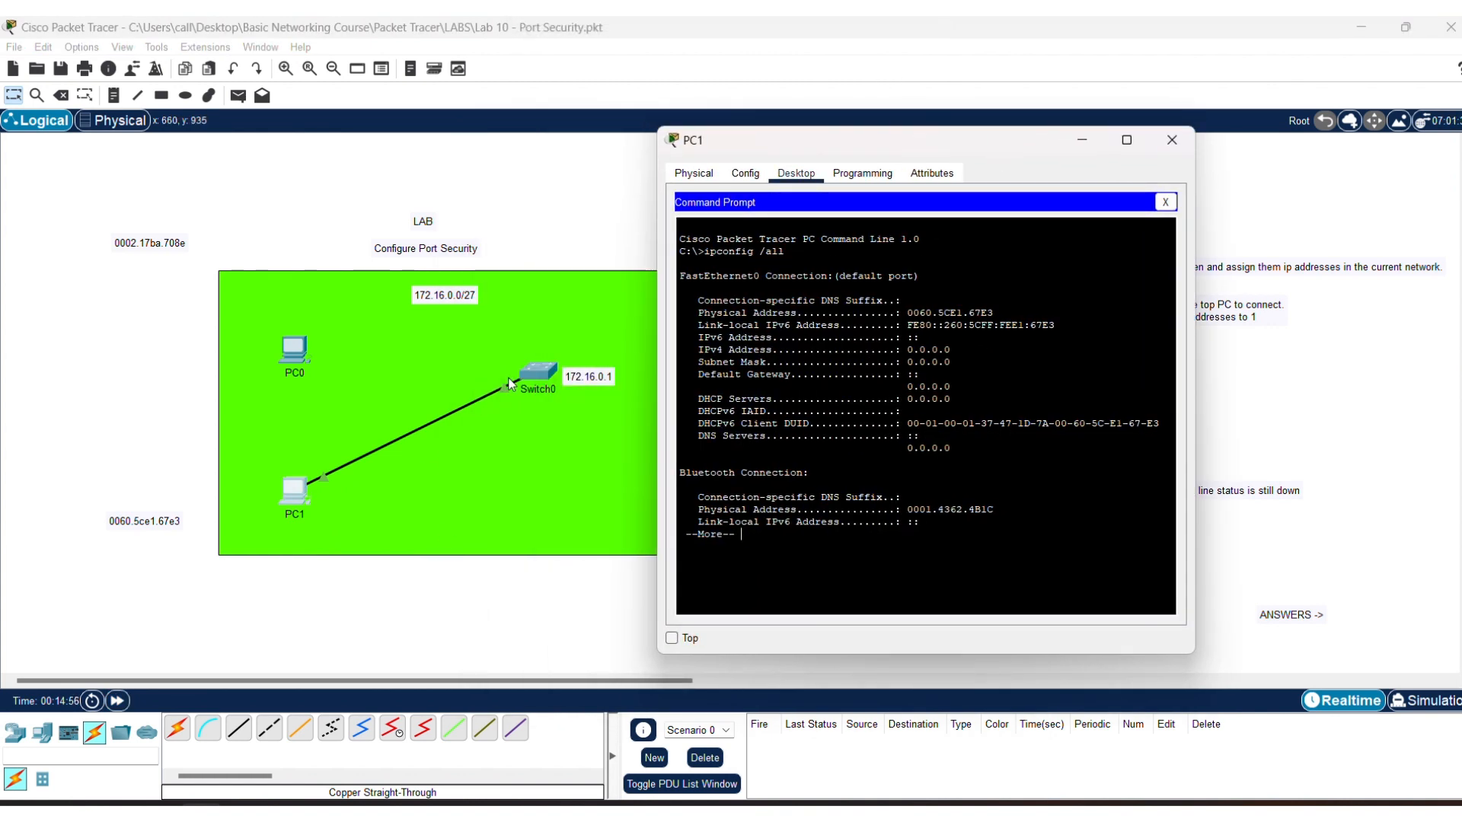
key(Return)
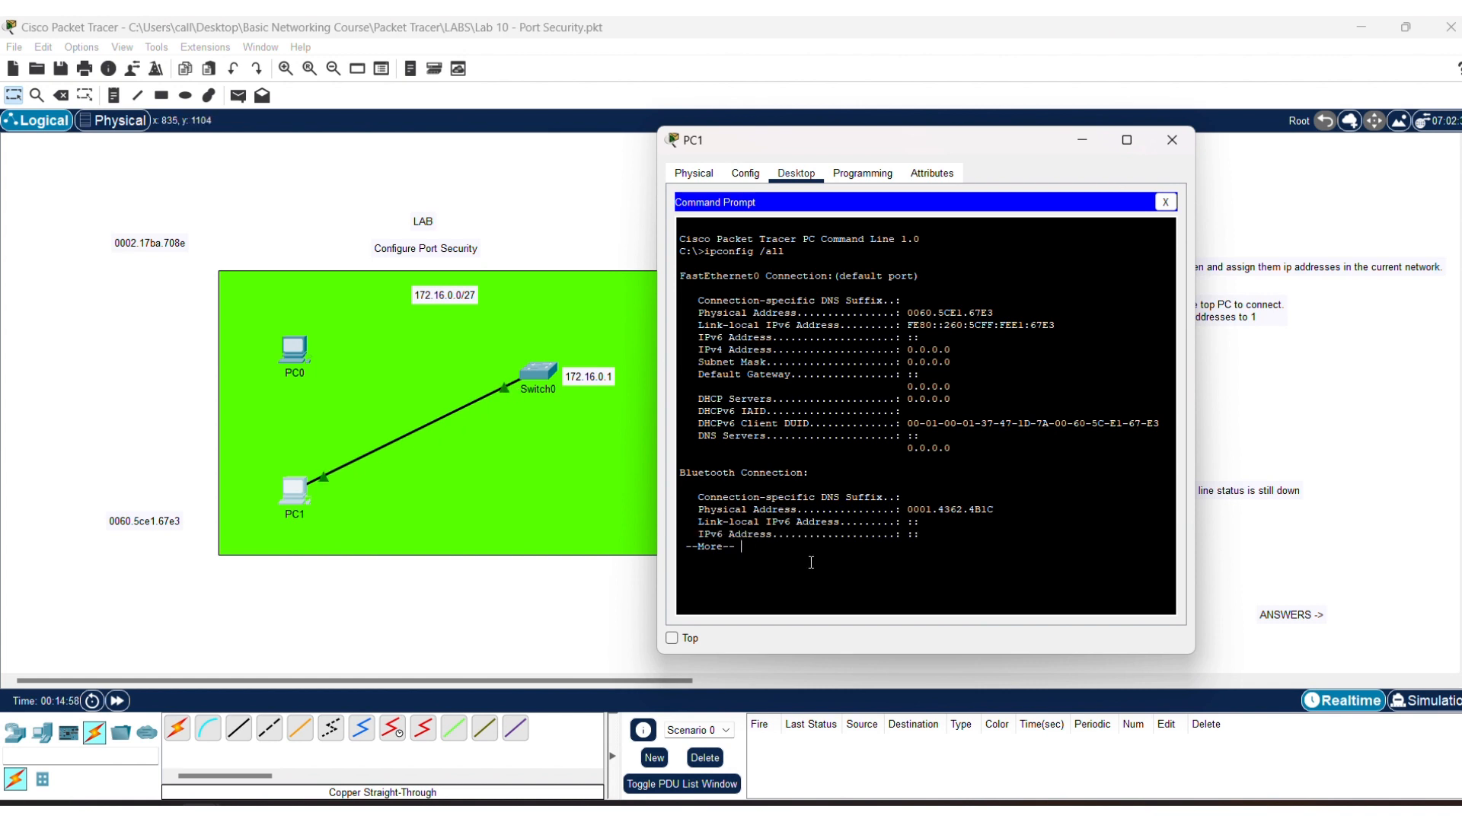
text(qping 172.)
text(16.0.)
key(Return)
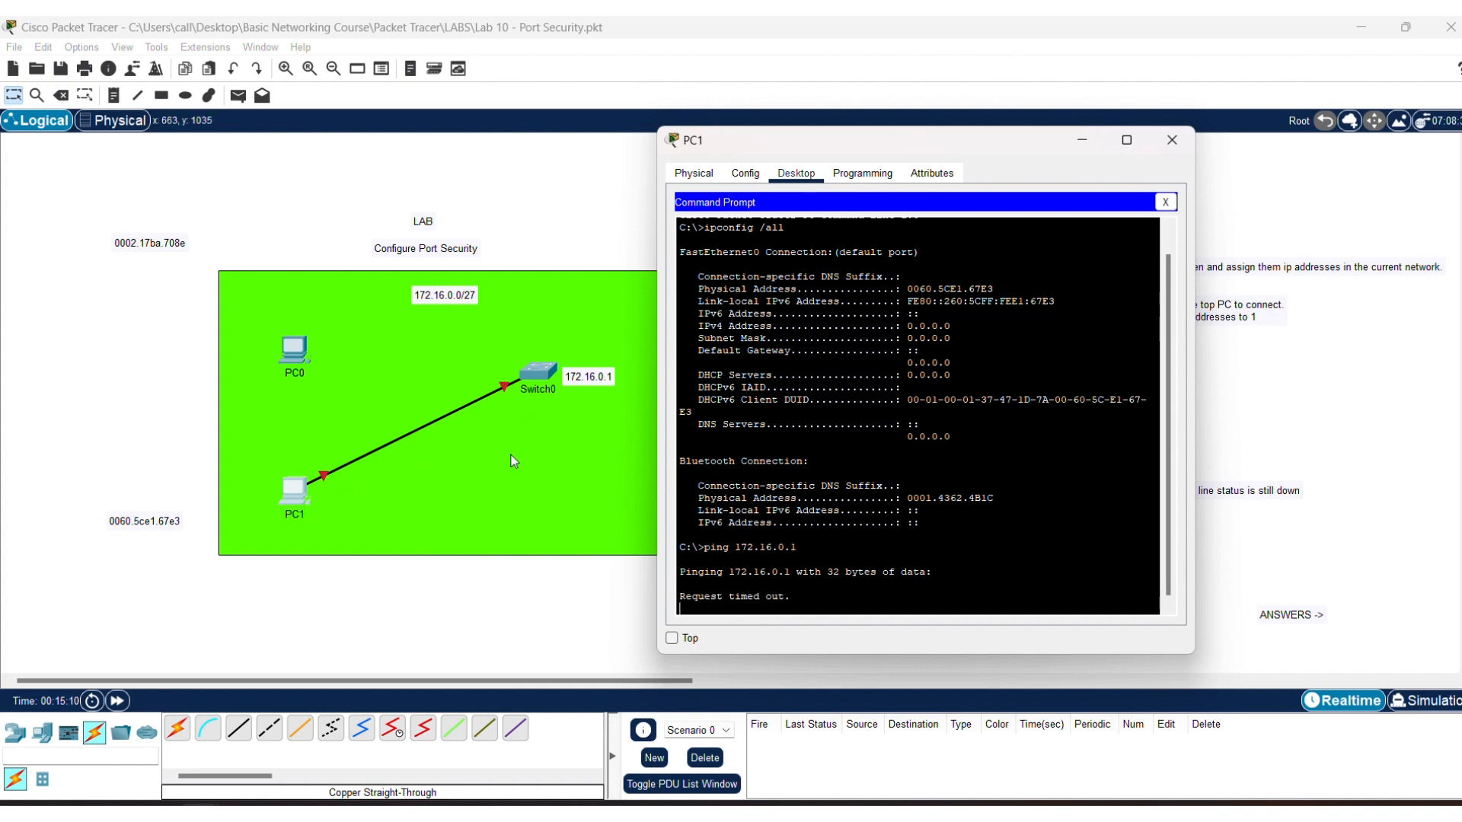
click(1185, 141)
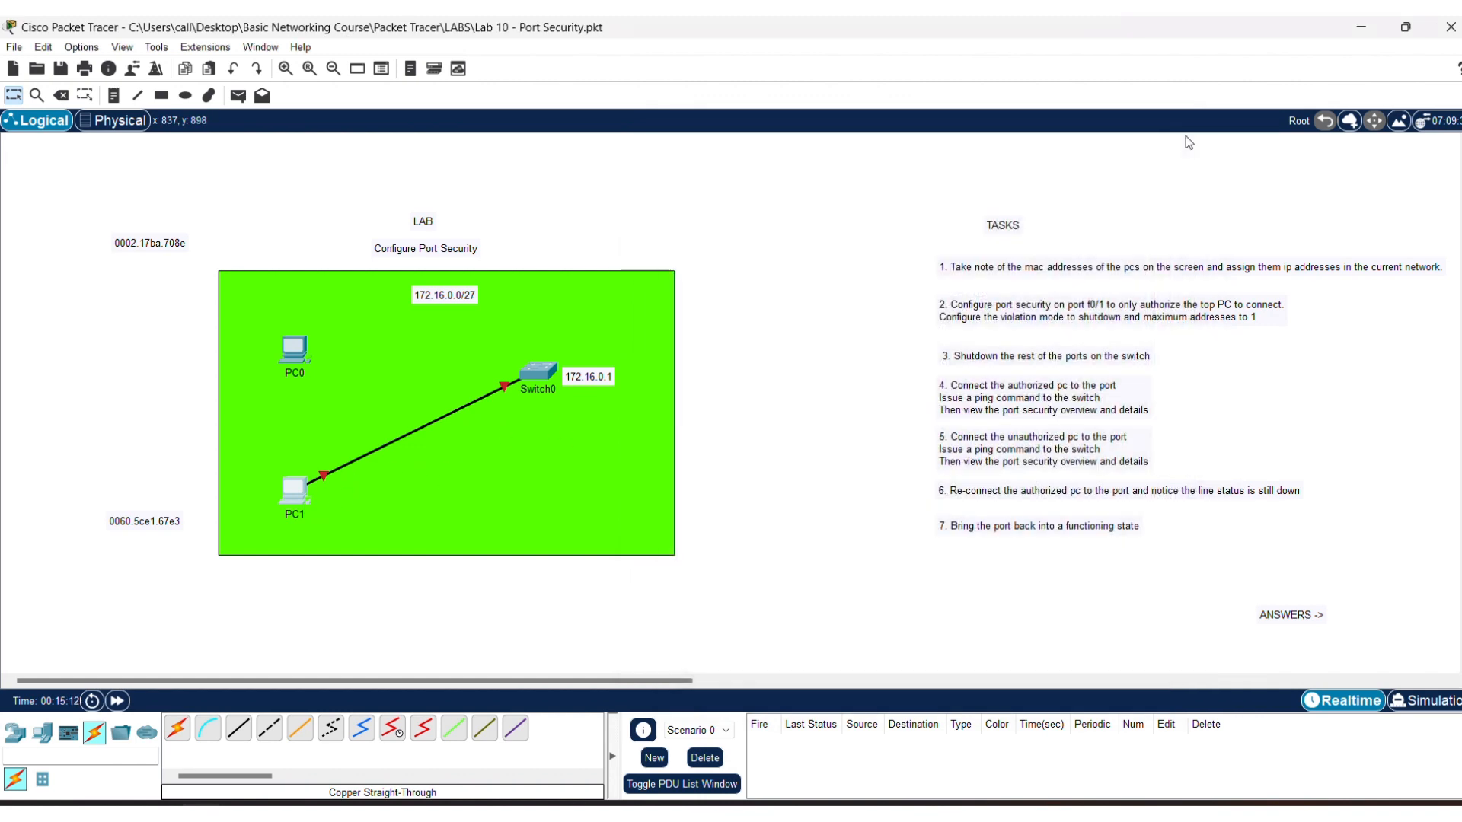
- Show Switch0's port security overview with show port-security to check for violations caused by PC1
click(550, 378)
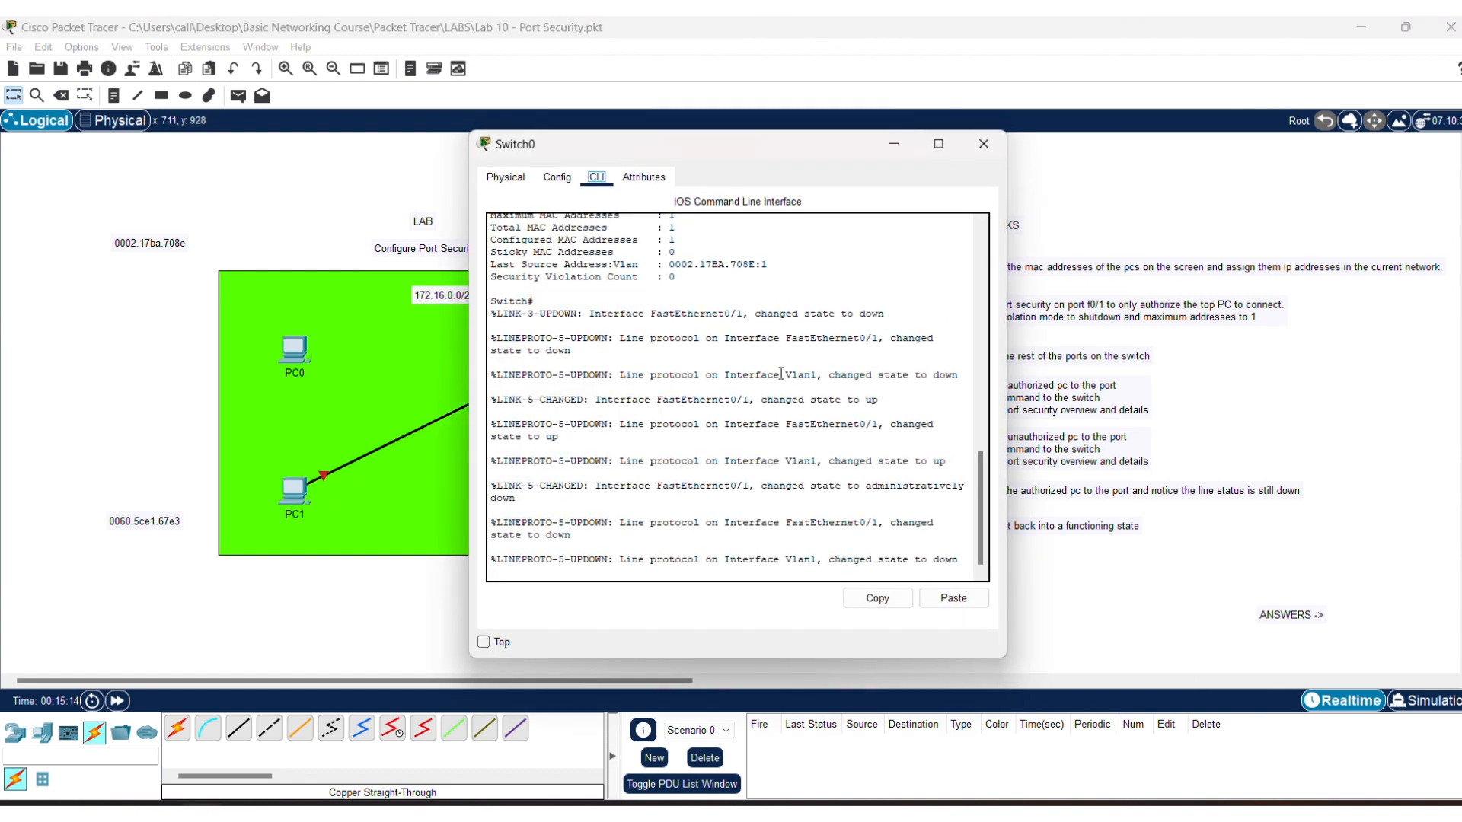
text(show por)
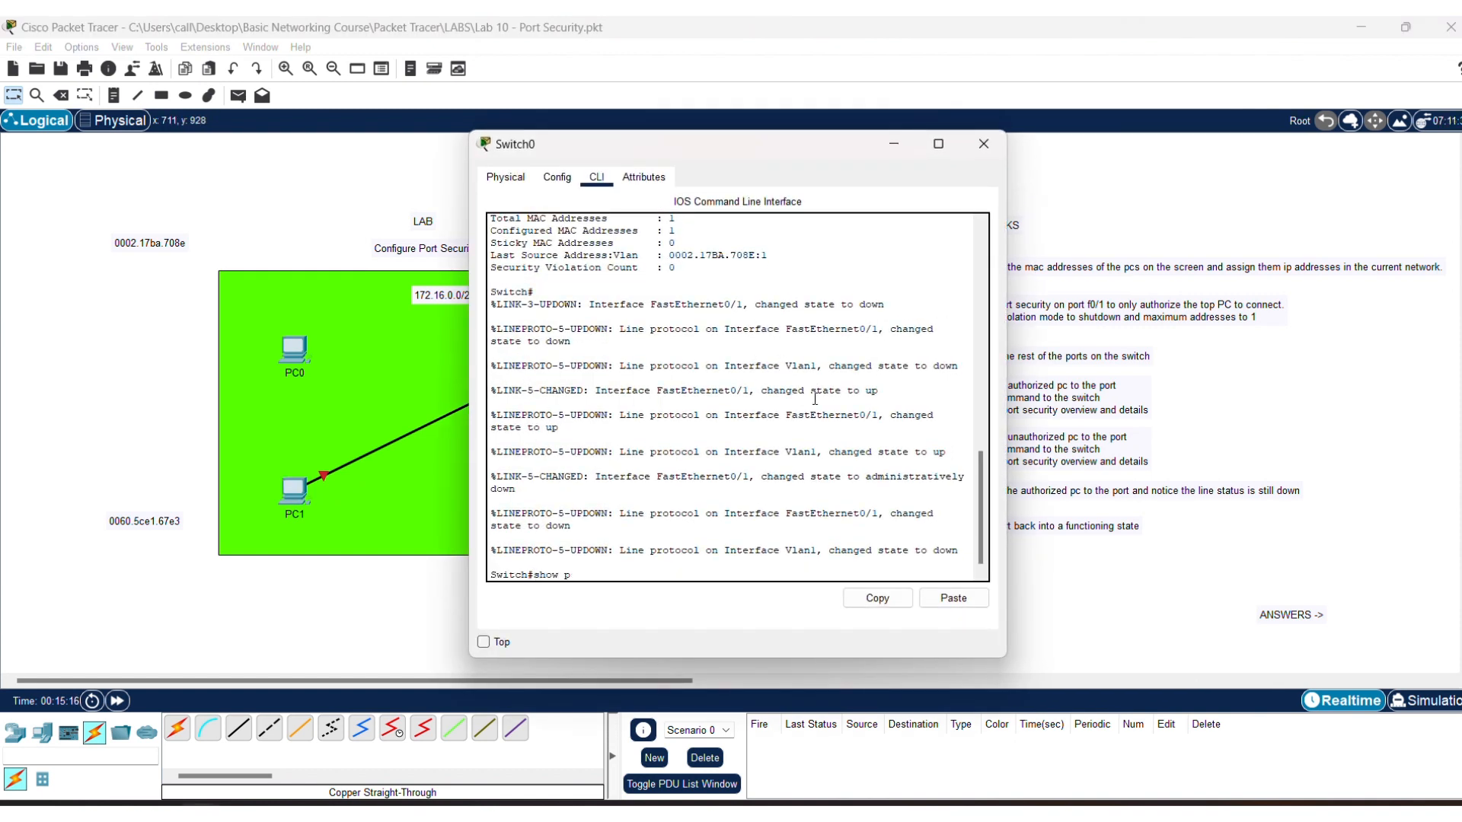
key(Tab)
key(Return)
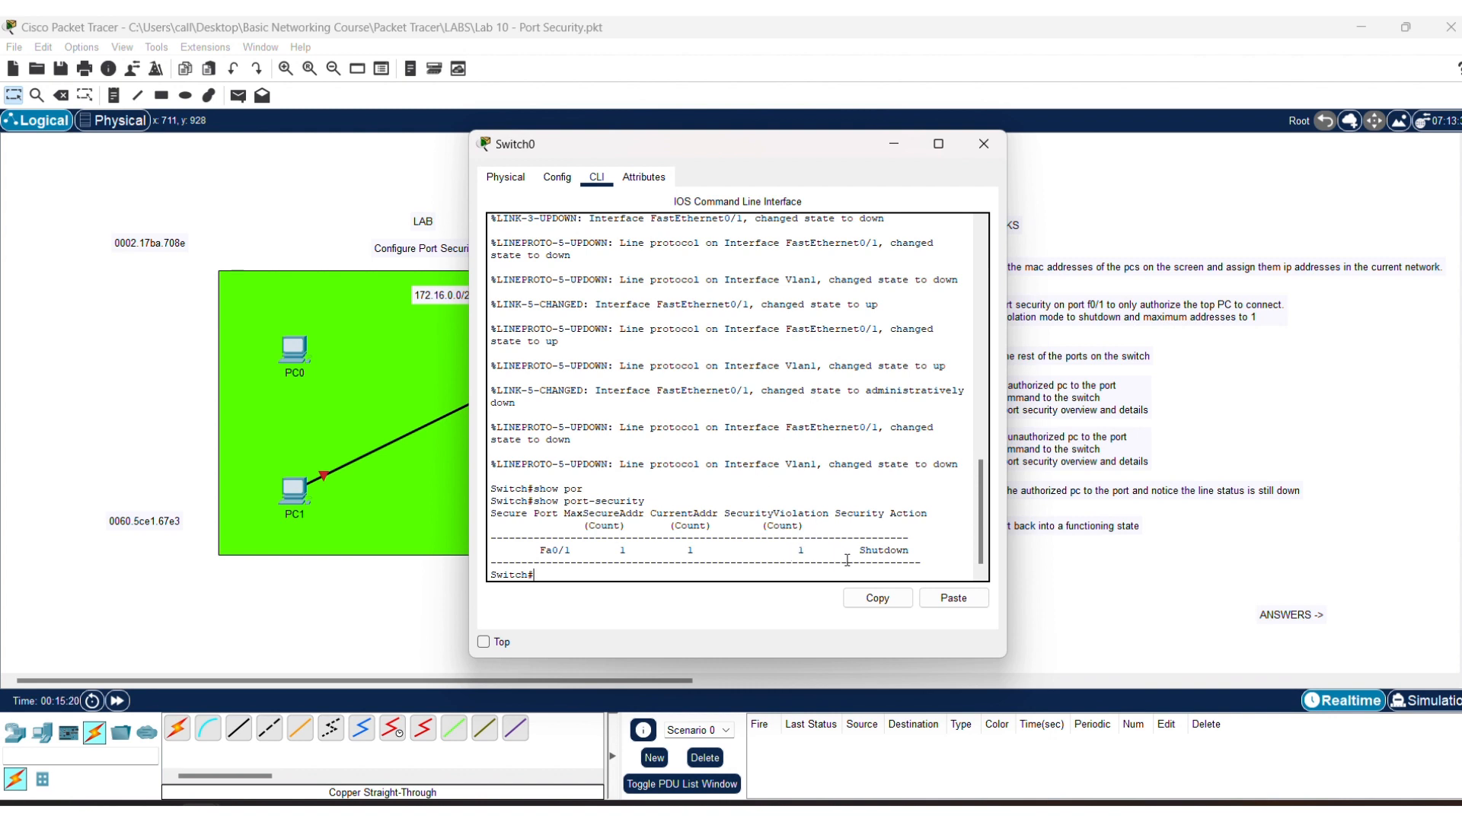
- Show the details of the violated port with show port-security int f0/1 and close the Switch0 window
text(show wpor)
key(Tab)
text(int)
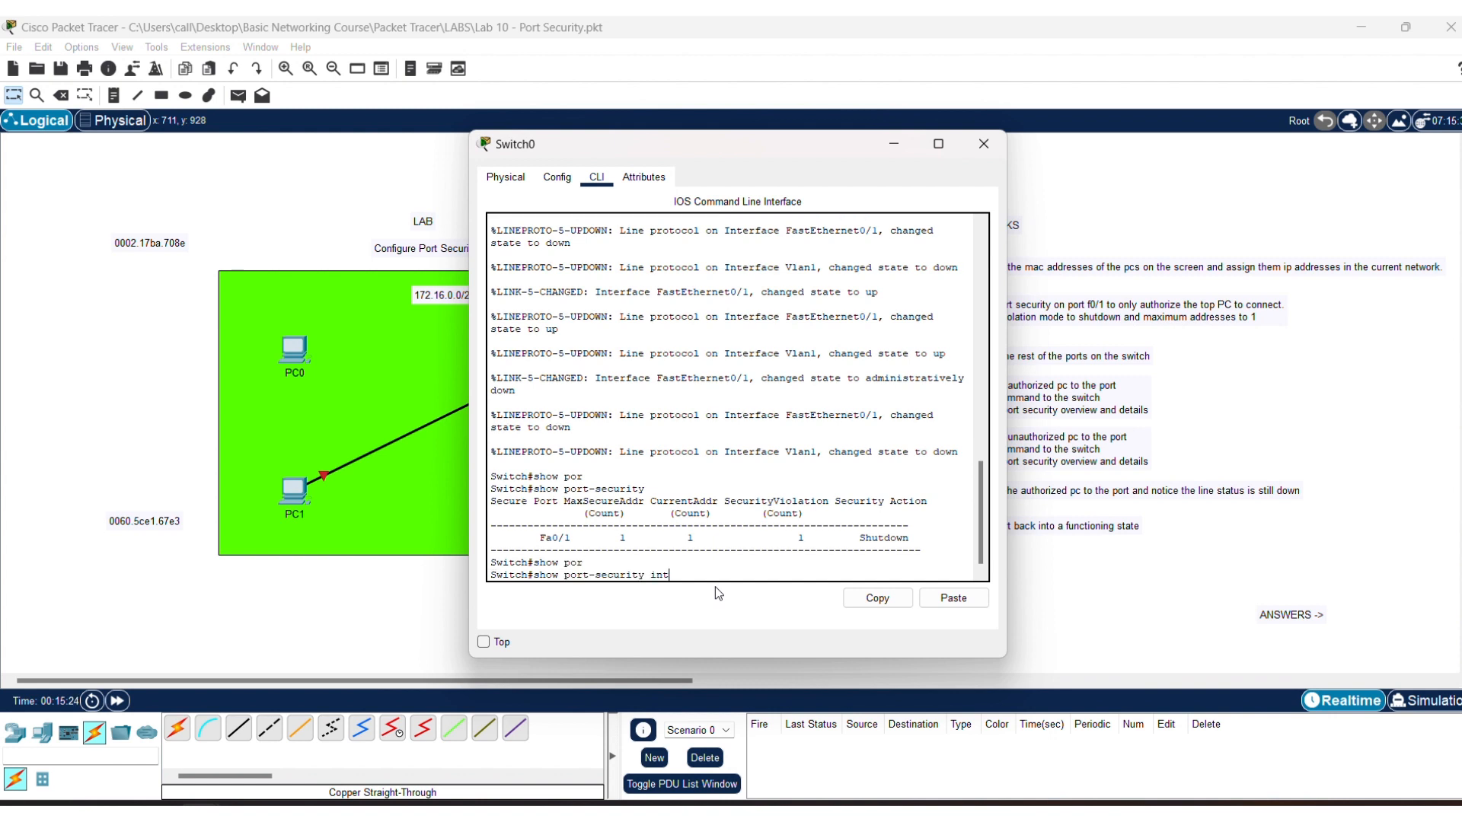
text( f0/1)
key(Return)
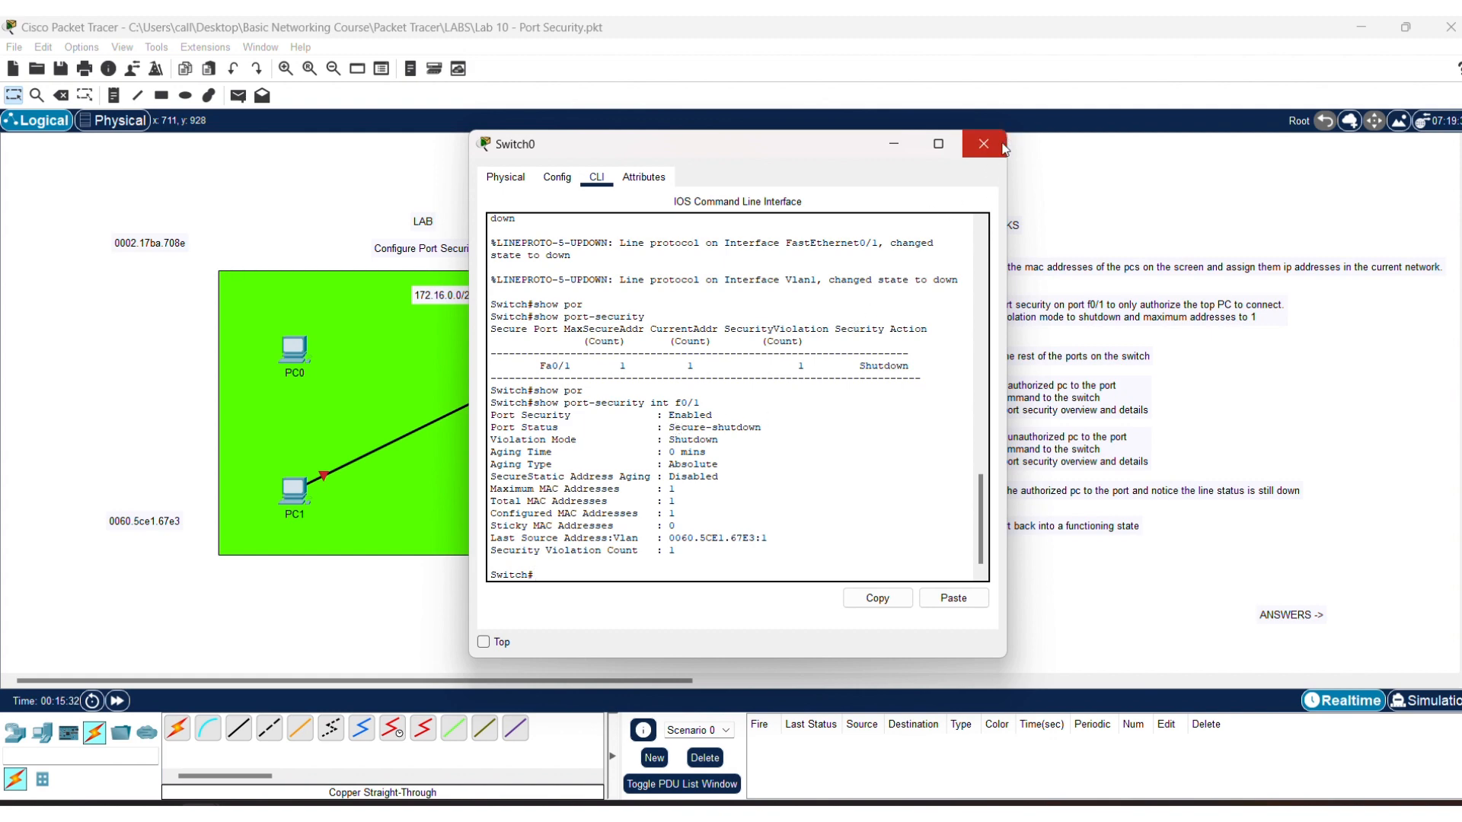
click(984, 144)
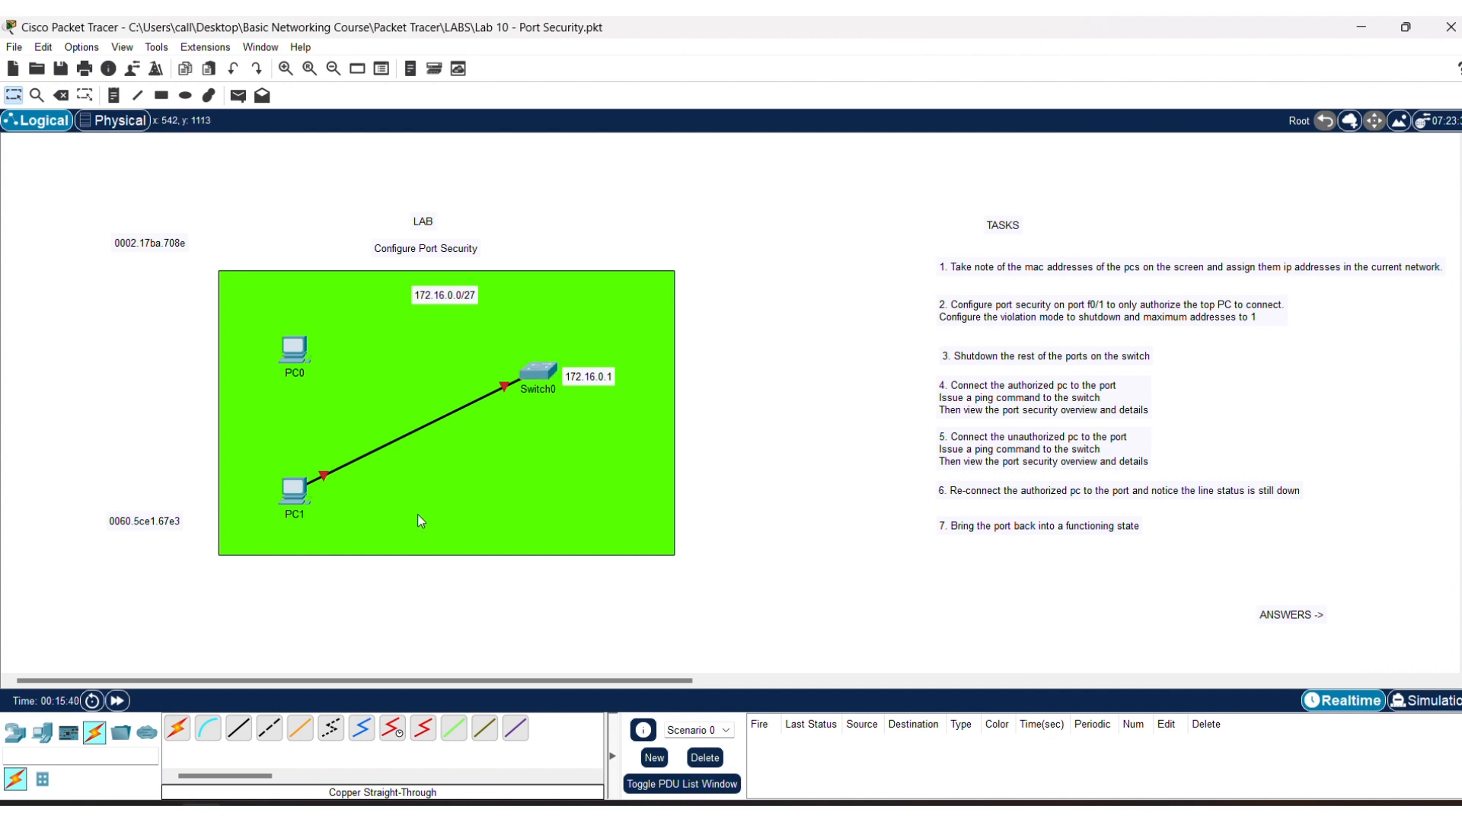
- Move the PC1 end of the switch cable back to PC0 to reconnect the authorized PC
drag(322, 475, 298, 353)
click(339, 418)
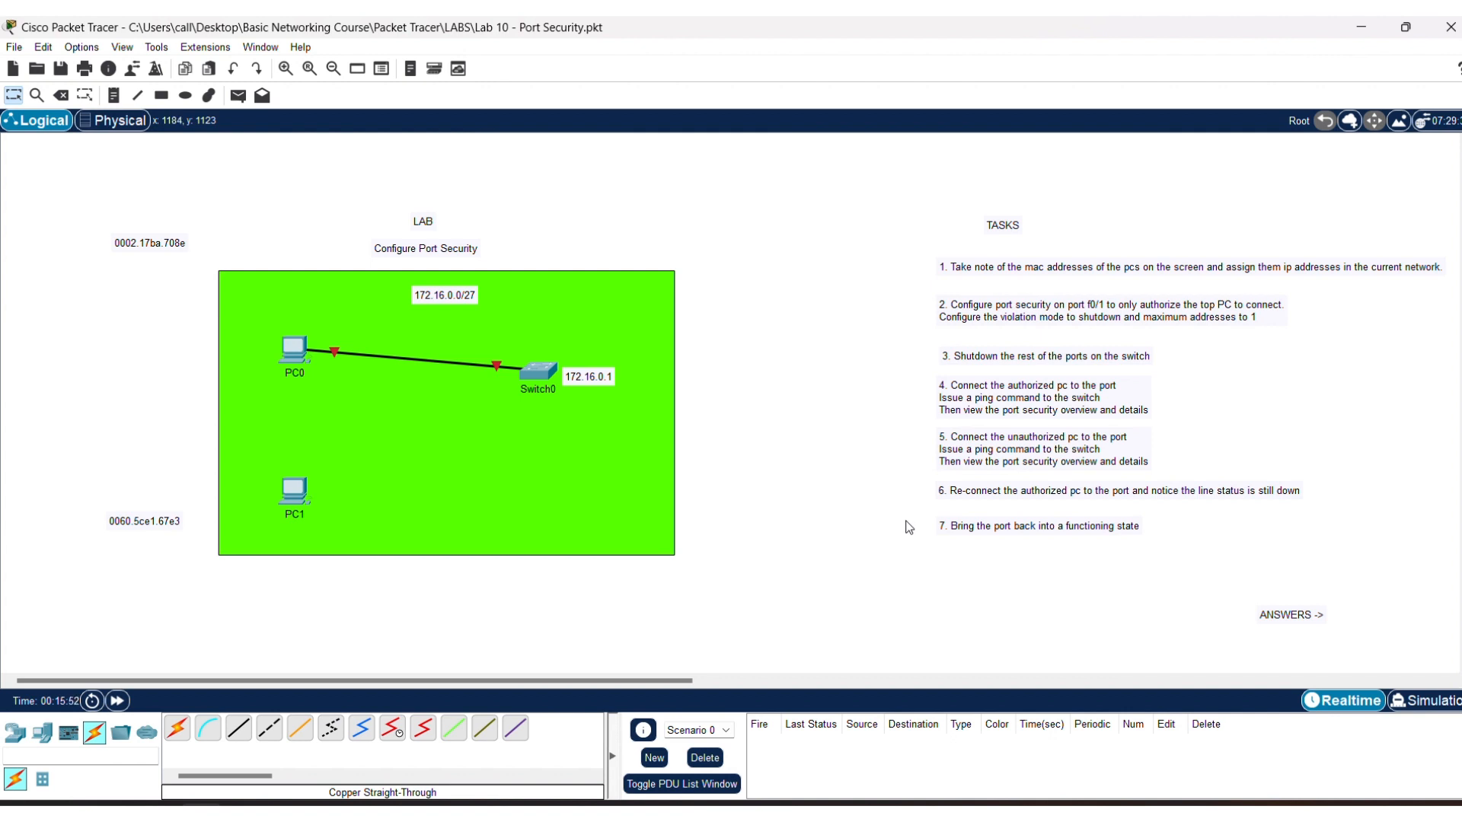
- Restore Switch0's interface f0/1 in configuration mode with shut and no shut, keeping the window off the topology, and close it
click(548, 377)
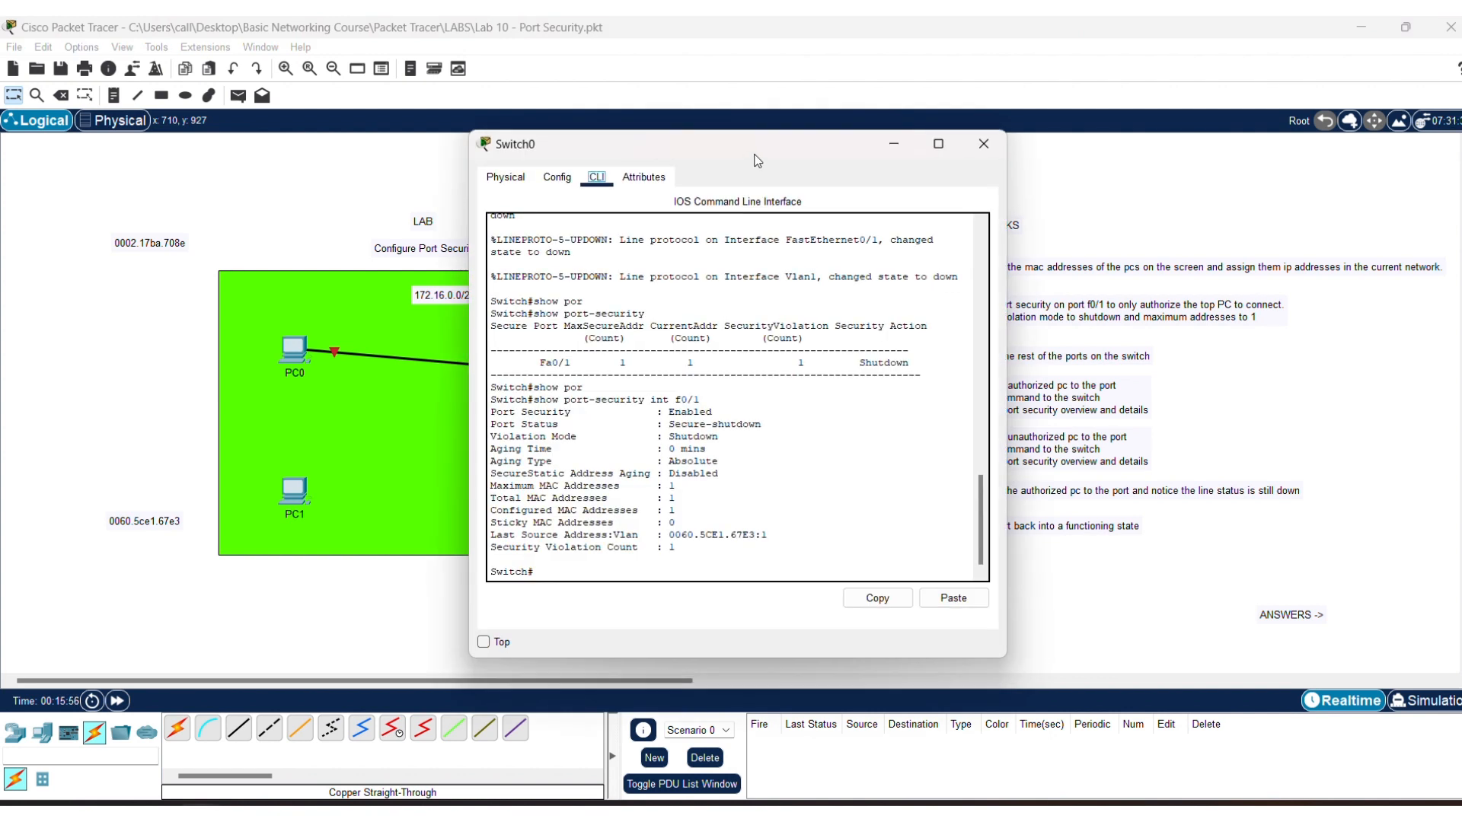
drag(758, 158, 1002, 179)
key(Return)
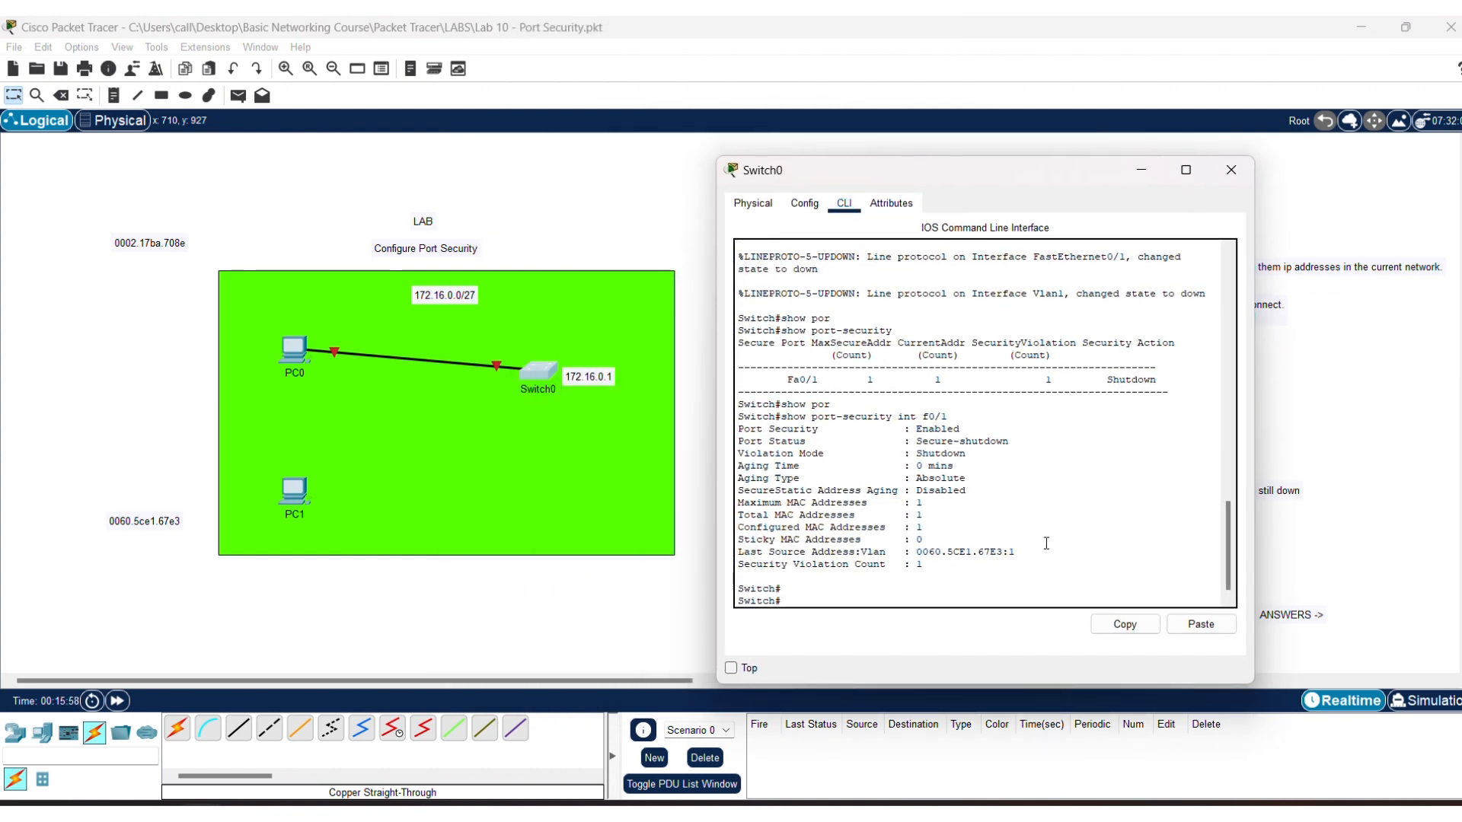
text(conf t)
key(Return)
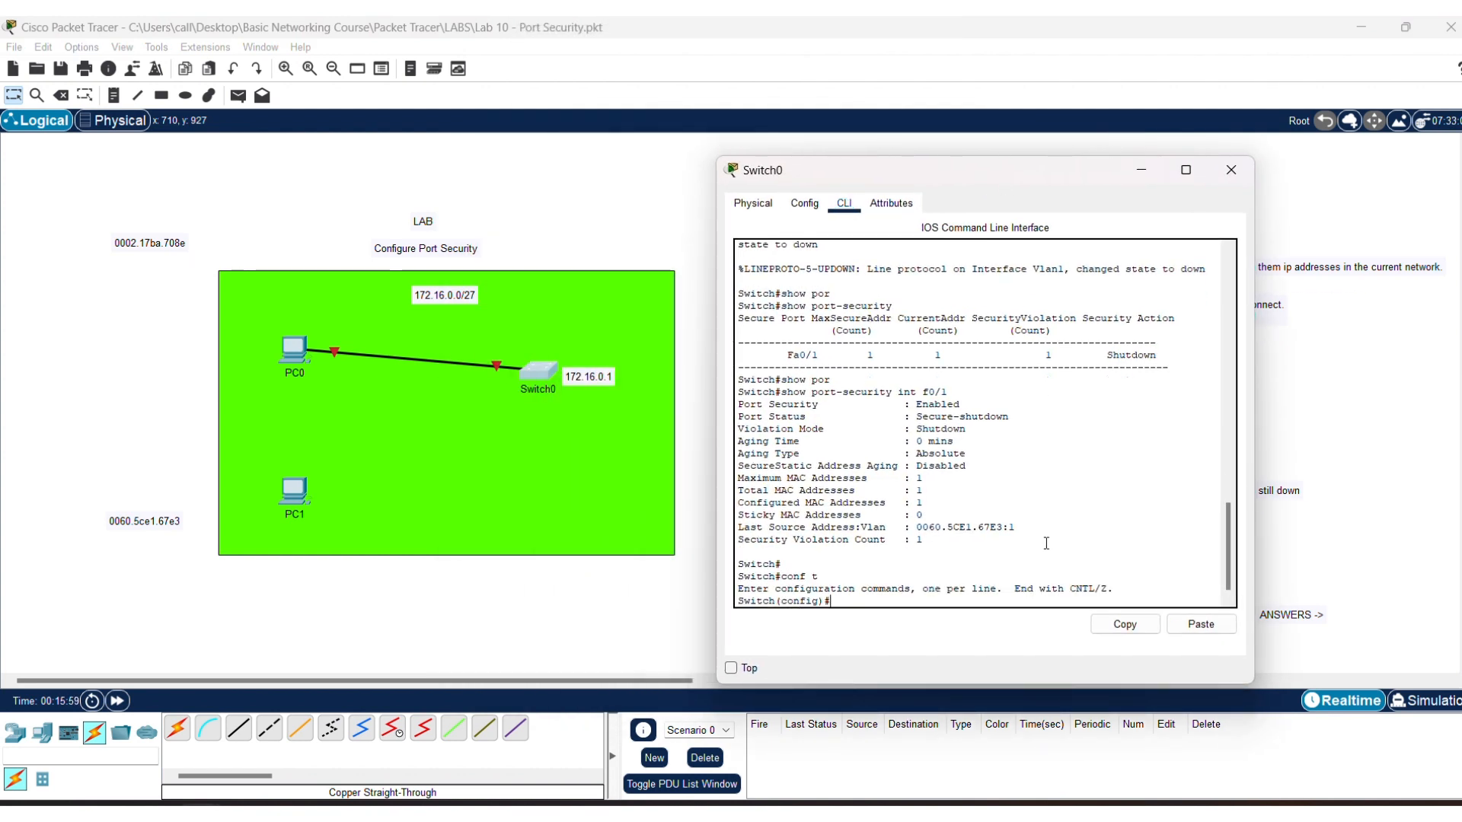
text(int f0/1)
key(Return)
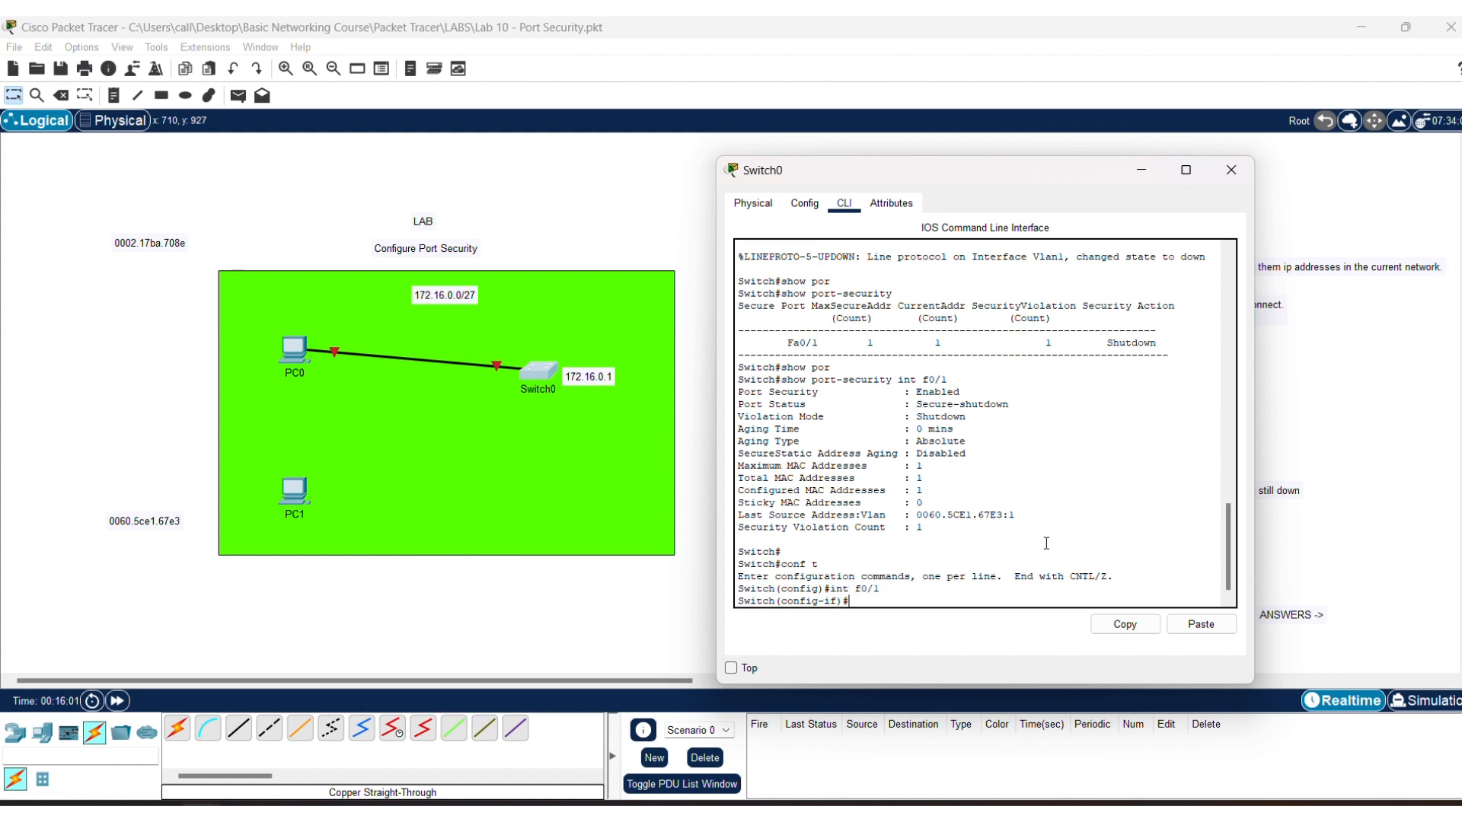
text(shut)
key(Return)
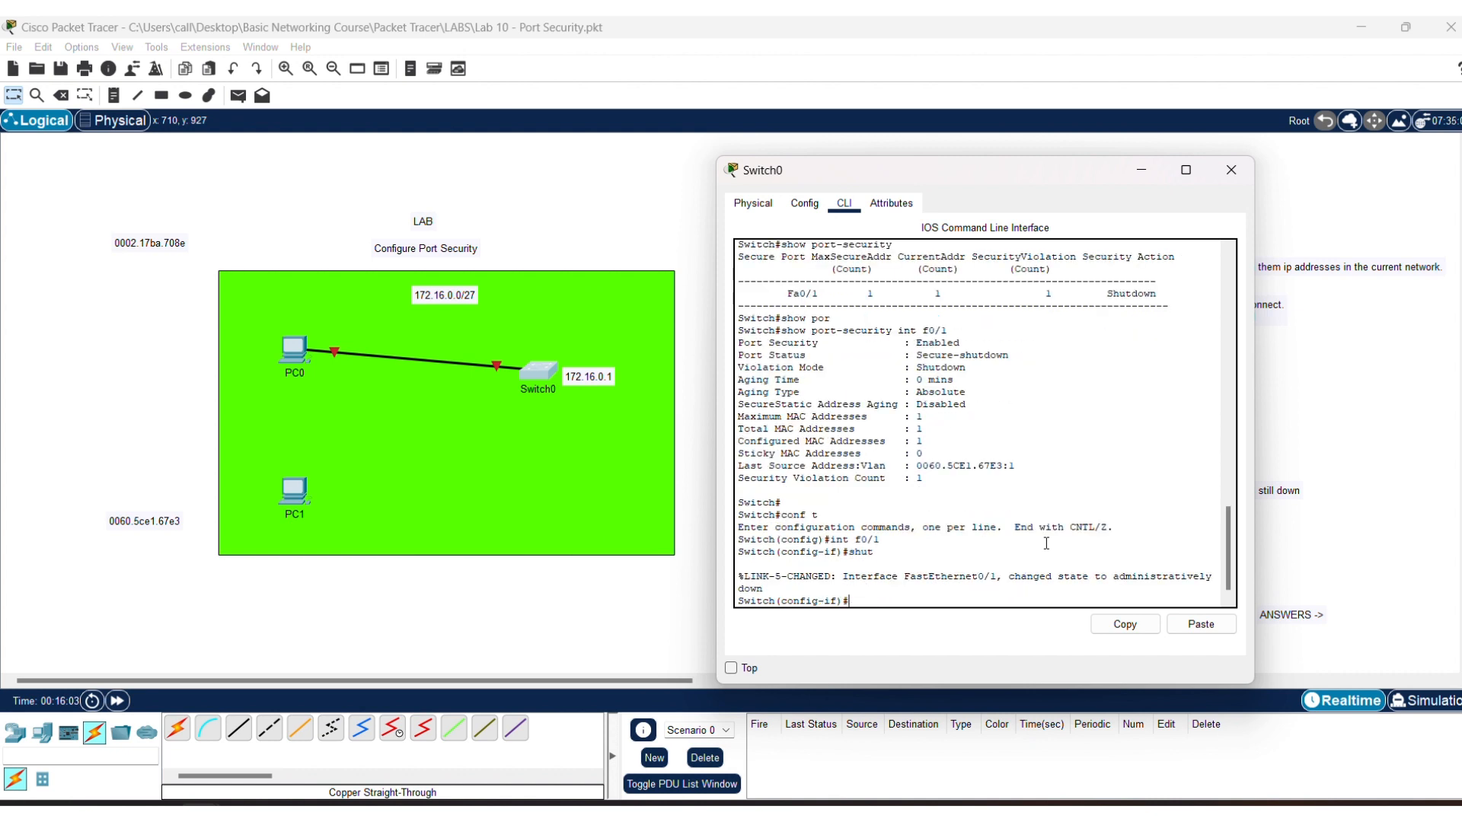
text(no shut)
key(Return)
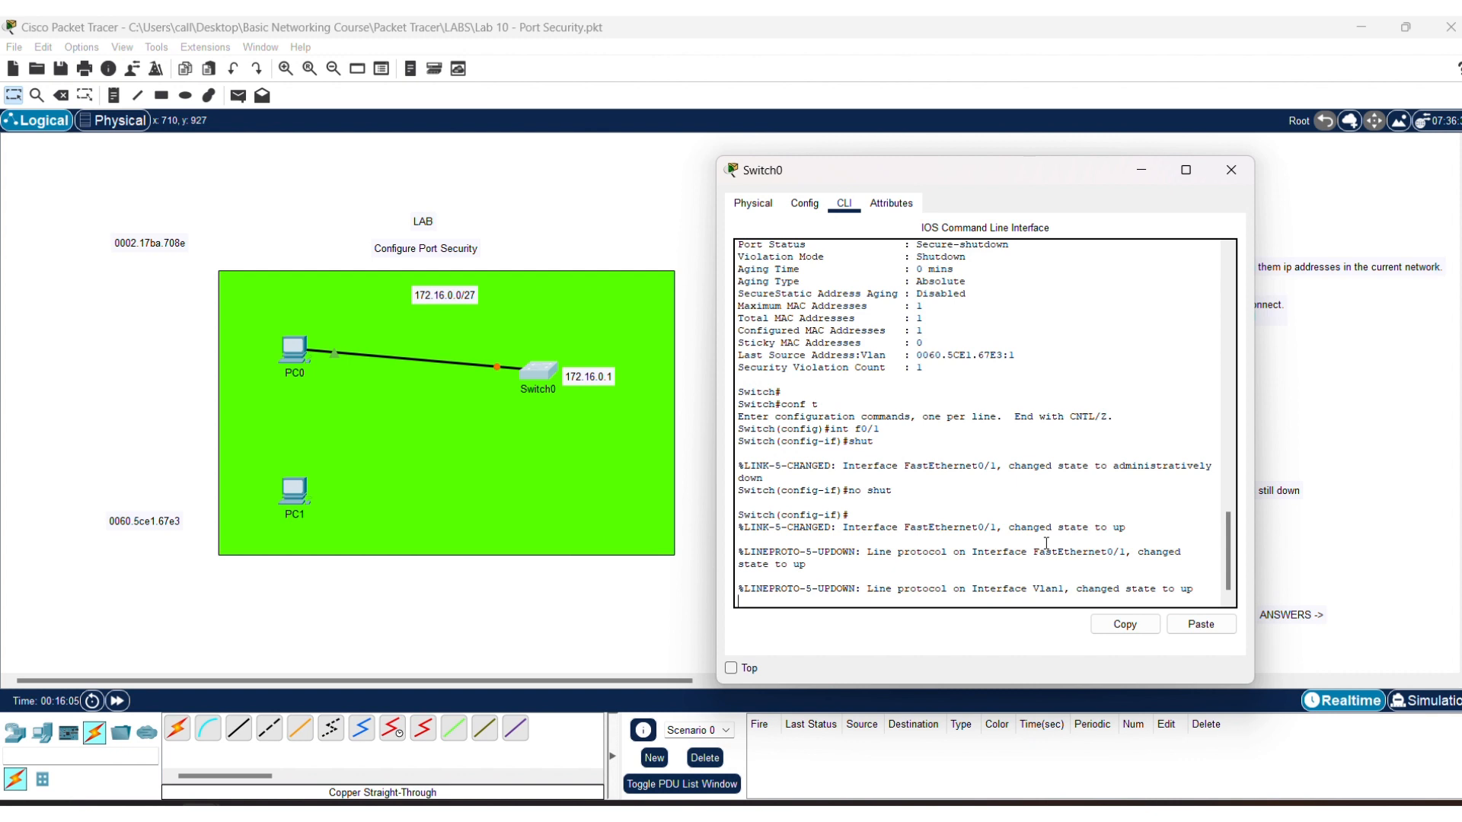
key(Return)
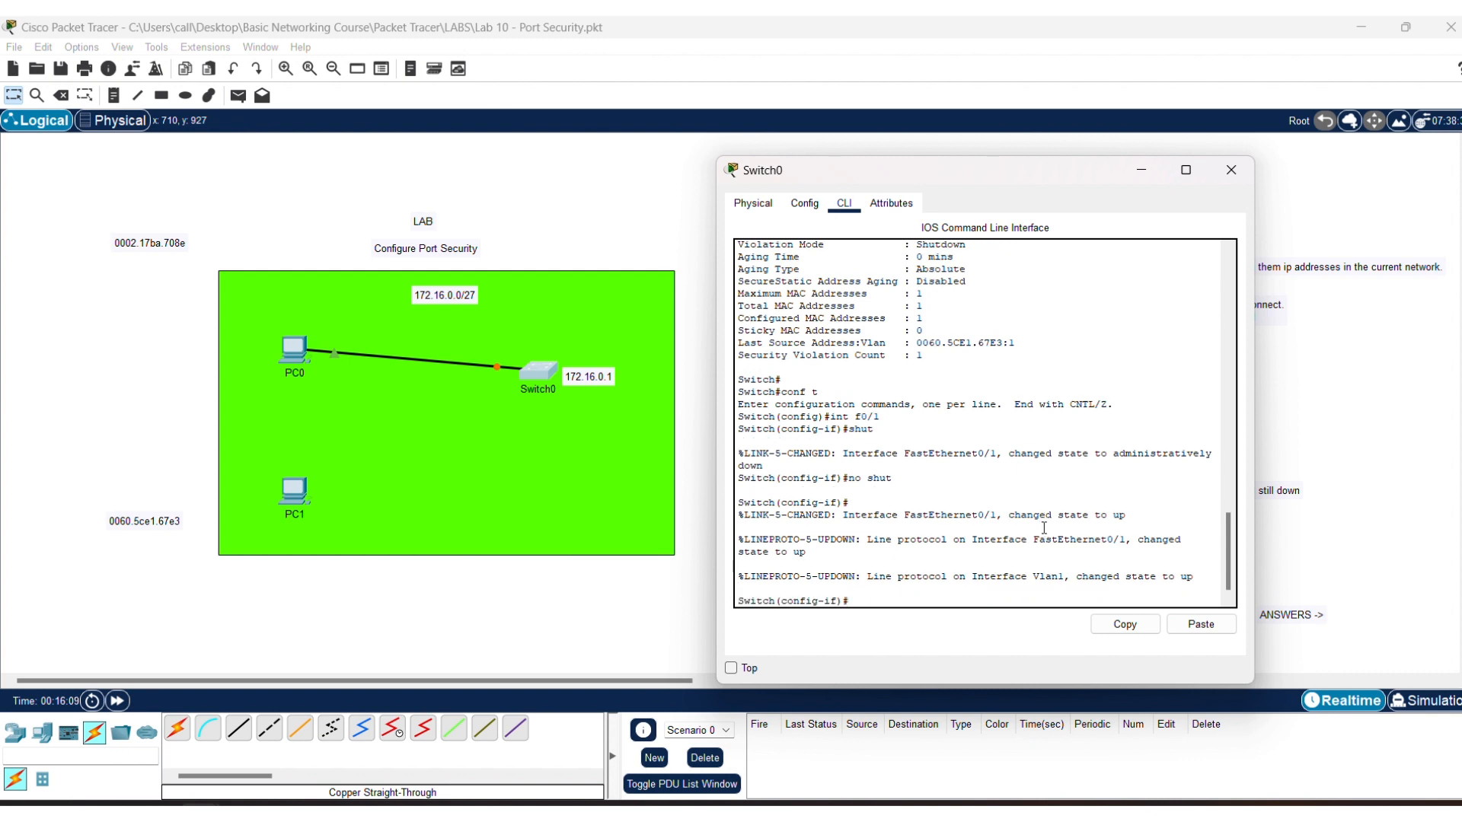
click(1231, 170)
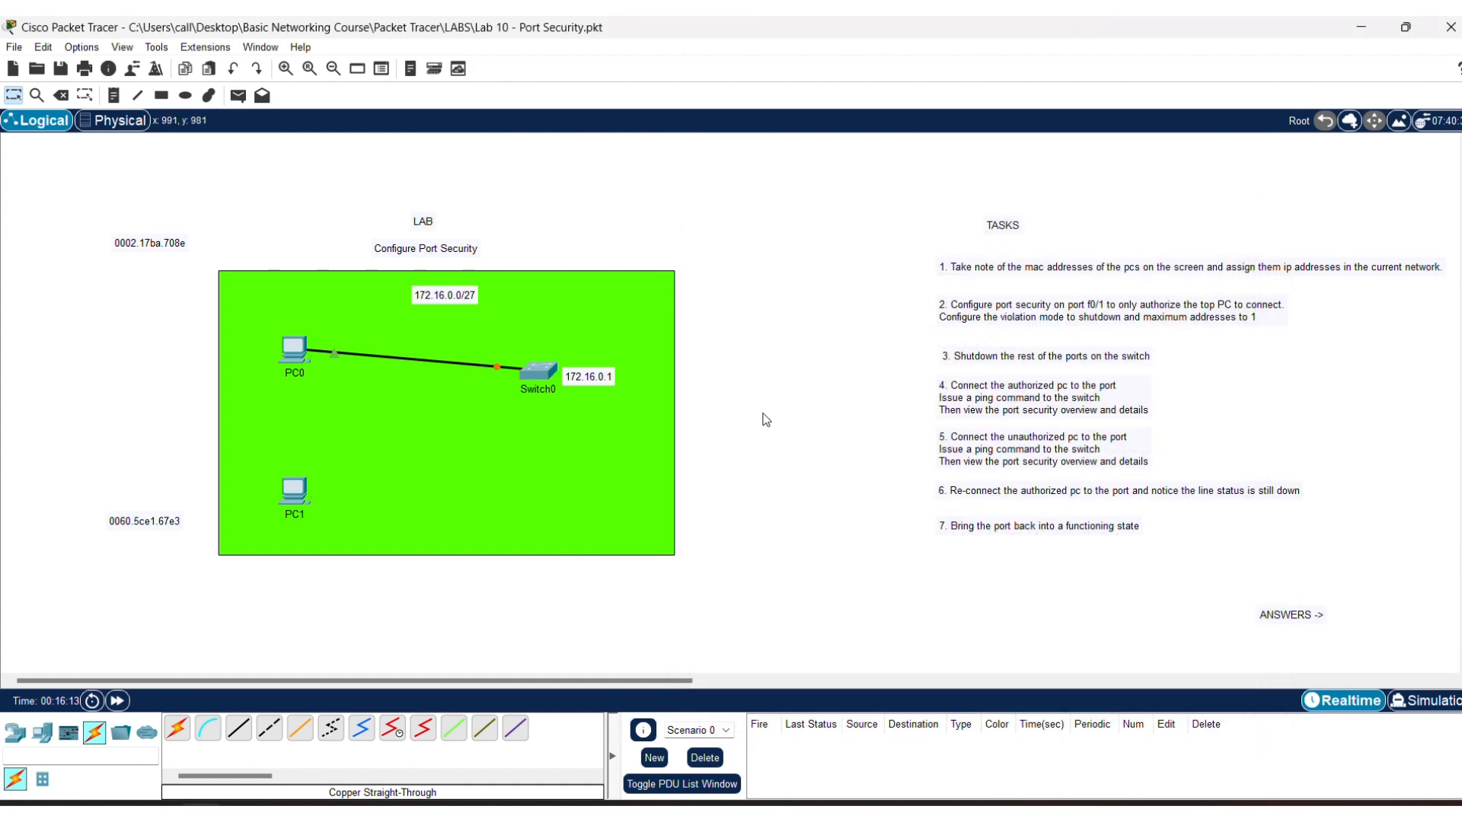